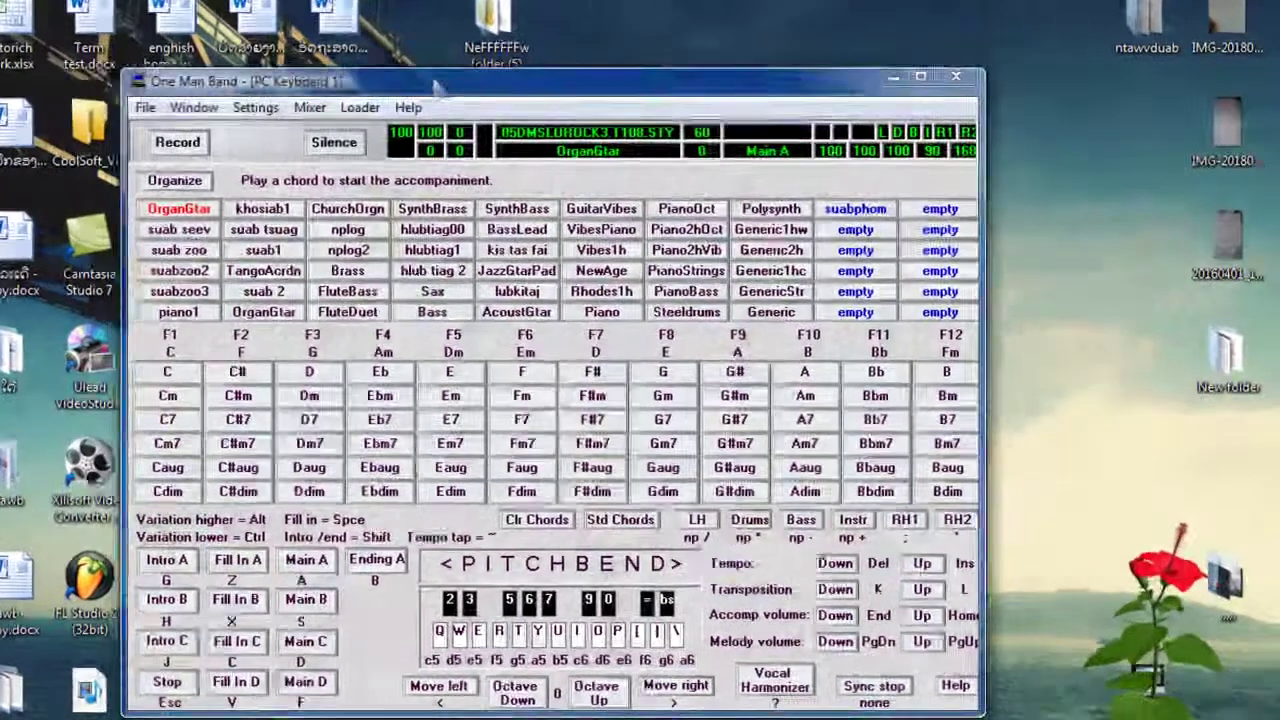
Assign CoolSoft VirtualMIDISynth as the MIDI output port for all channels and accept the output port settings
{"action": "left_click_drag", "start_coordinate": [497, 87], "coordinate": [665, 86]}
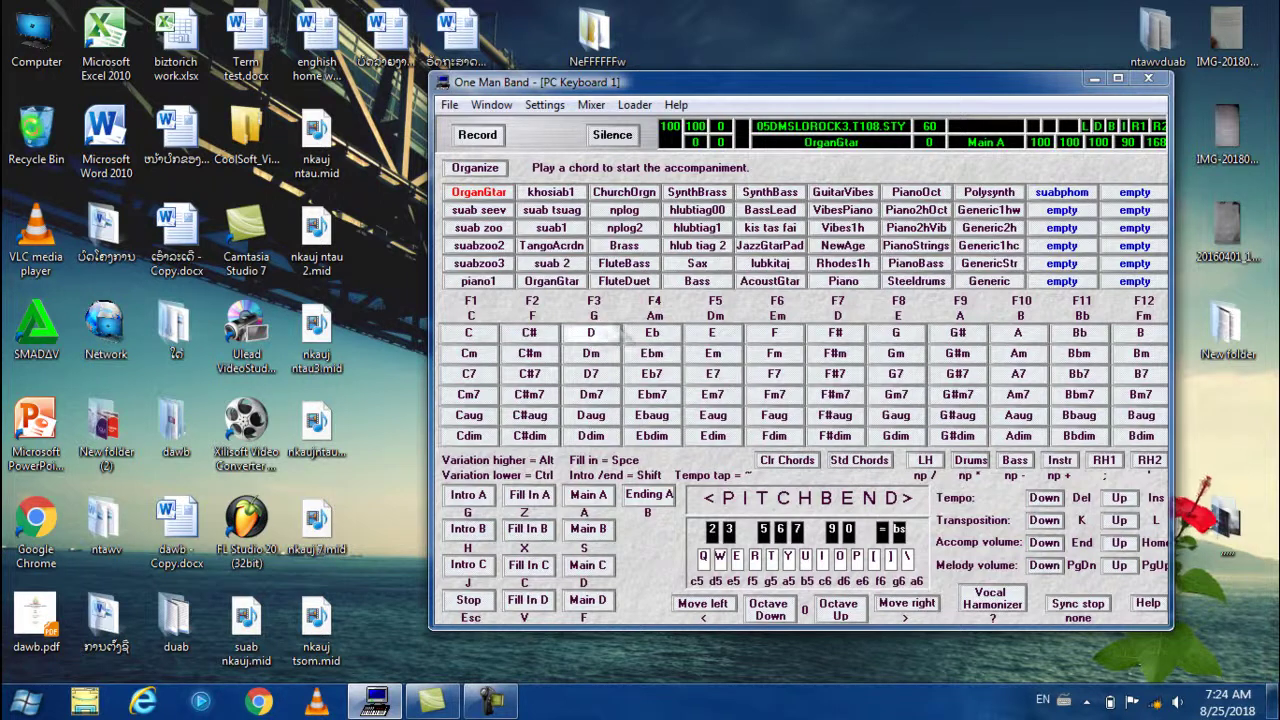
{"action": "left_click_drag", "start_coordinate": [886, 90], "coordinate": [740, 91]}
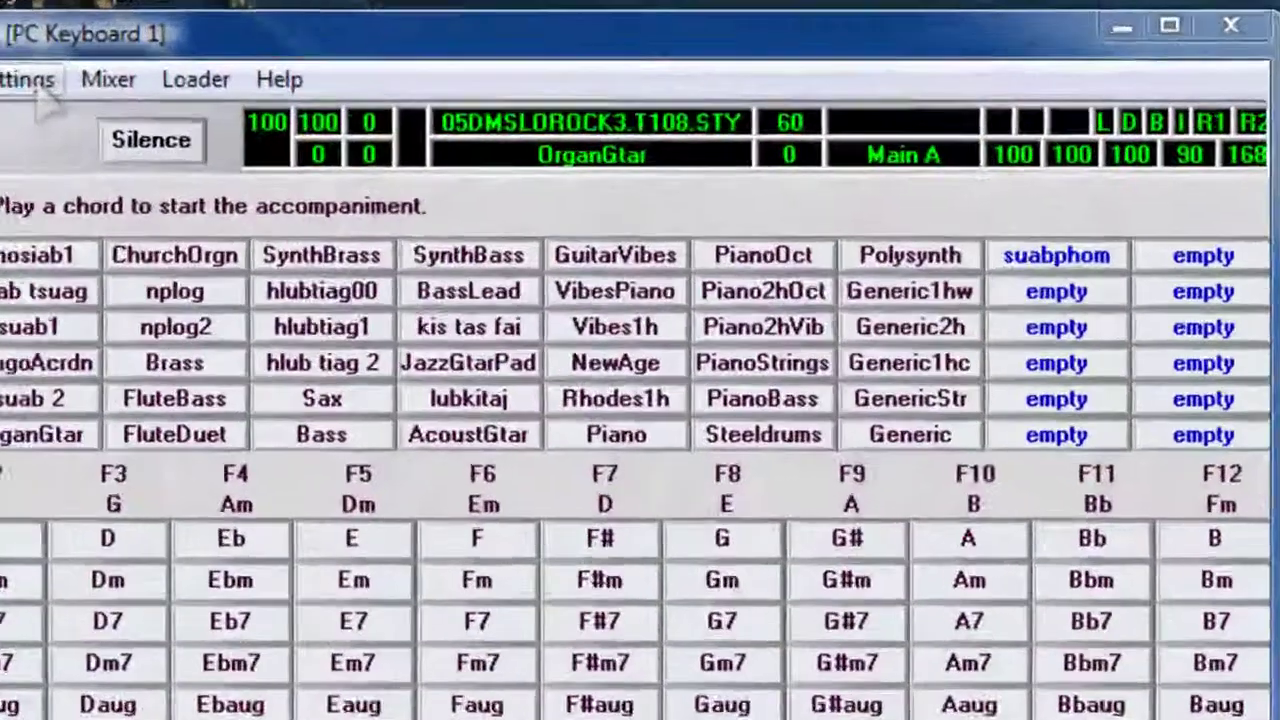
{"action": "left_click", "coordinate": [399, 105]}
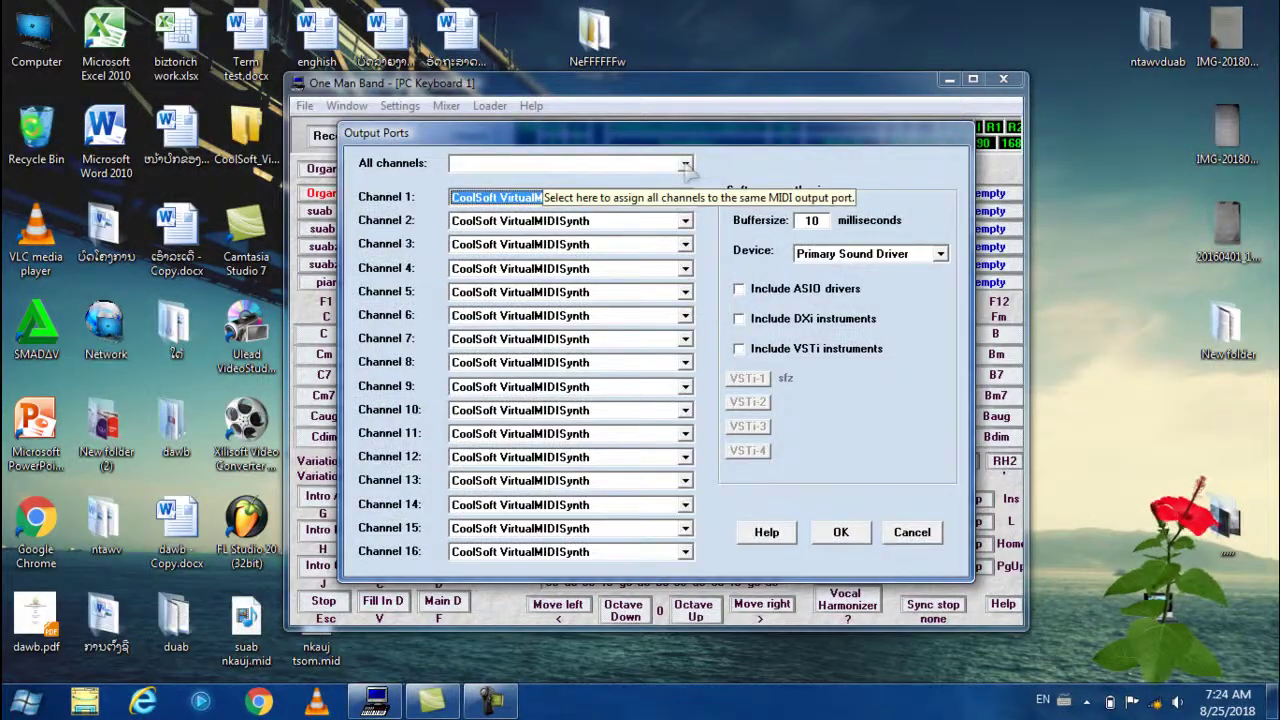
{"action": "left_click", "coordinate": [686, 163]}
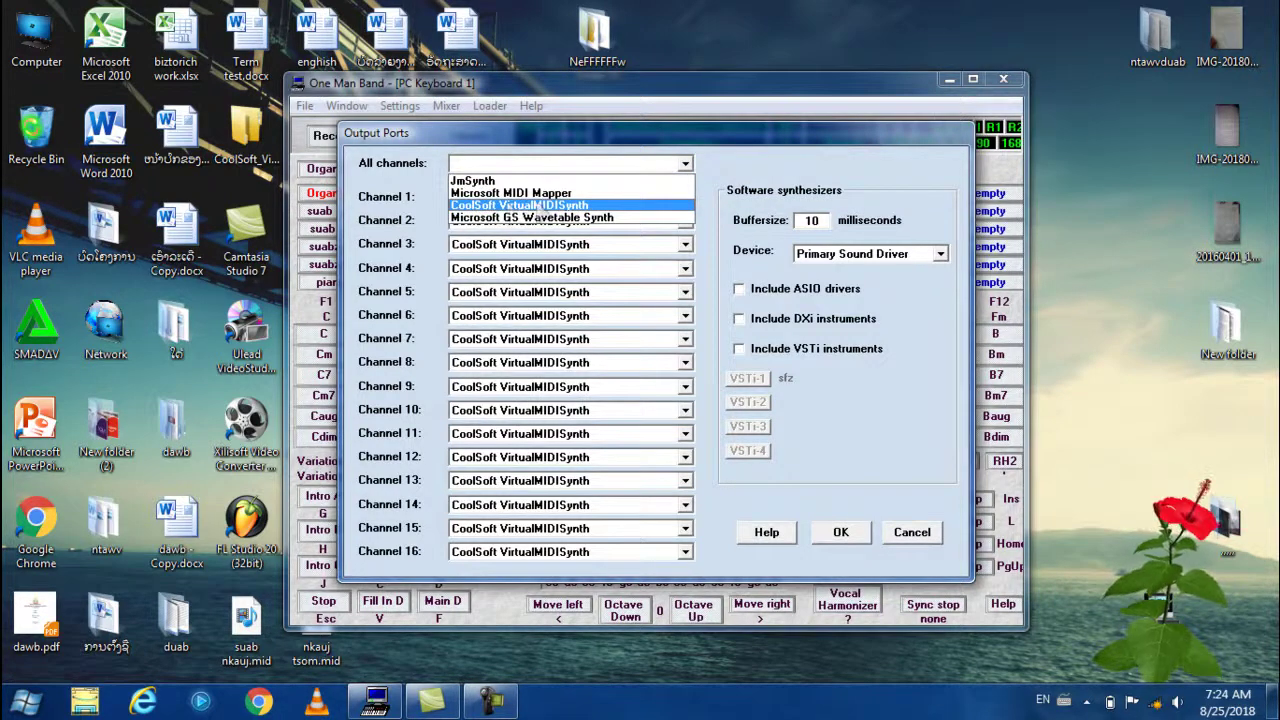
{"action": "left_click", "coordinate": [560, 205]}
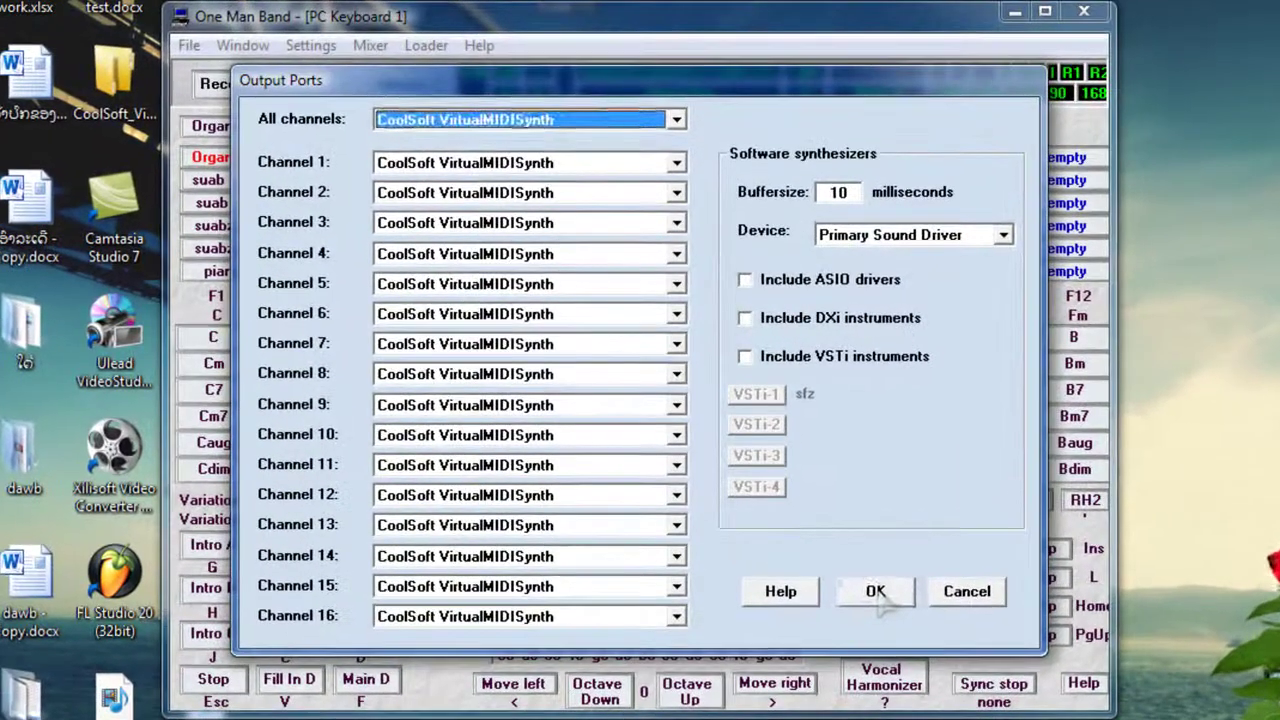
{"action": "left_click", "coordinate": [876, 592]}
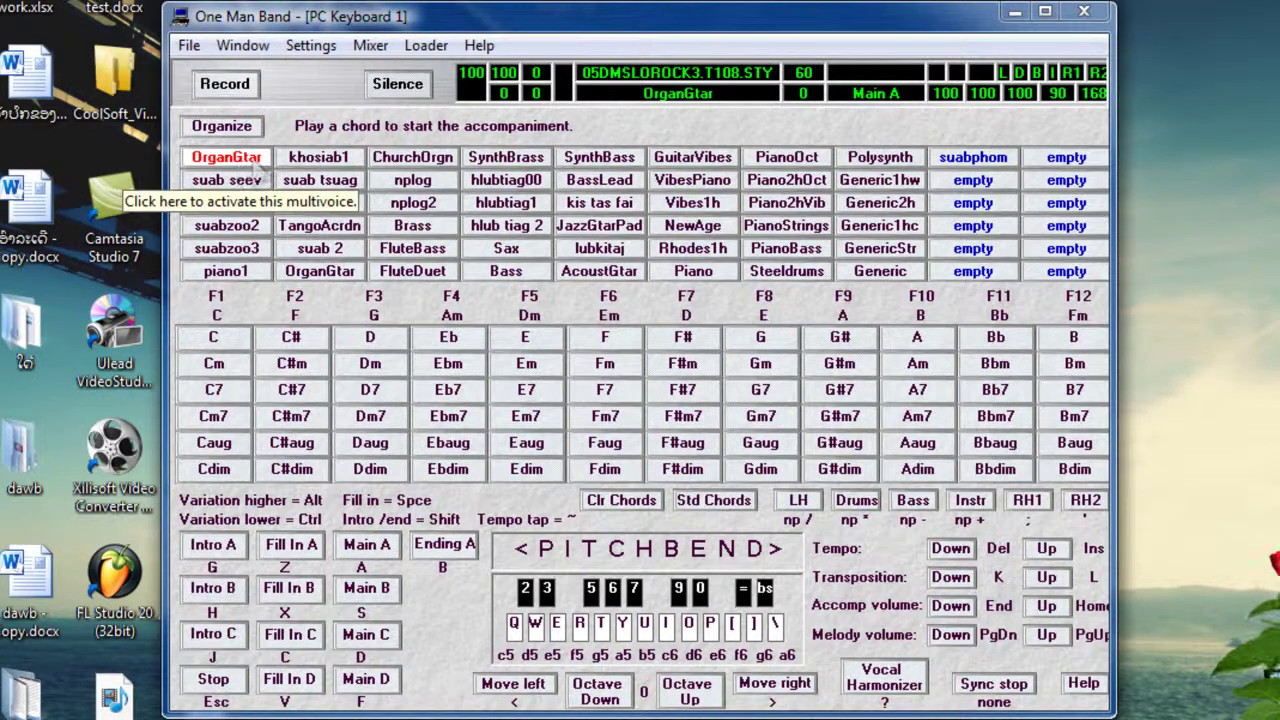
Test the OrganGtar multivoice by alternating the b5 and c6 notes several times
{"action": "key", "text": "u"}
{"action": "key", "text": "i"}
{"action": "key", "text": "u"}
{"action": "key", "text": "i"}
{"action": "key", "text": "u"}
{"action": "key", "text": "i"}
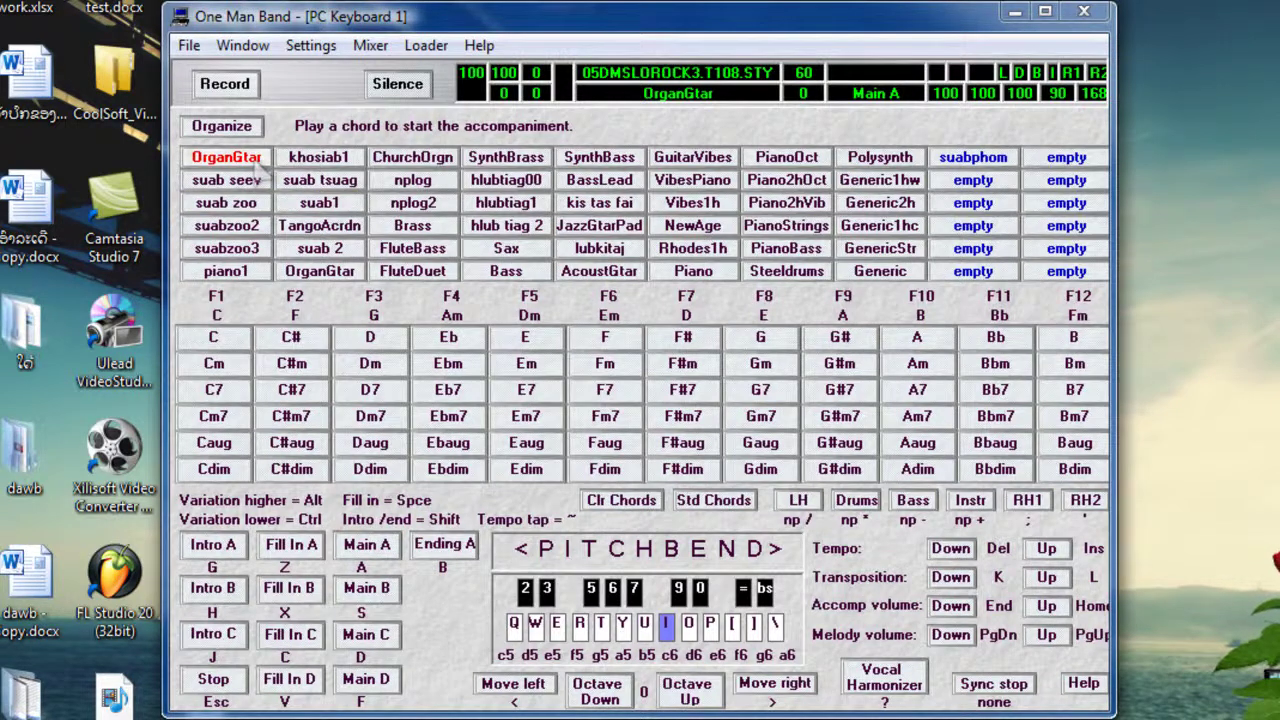
{"action": "key", "text": "u"}
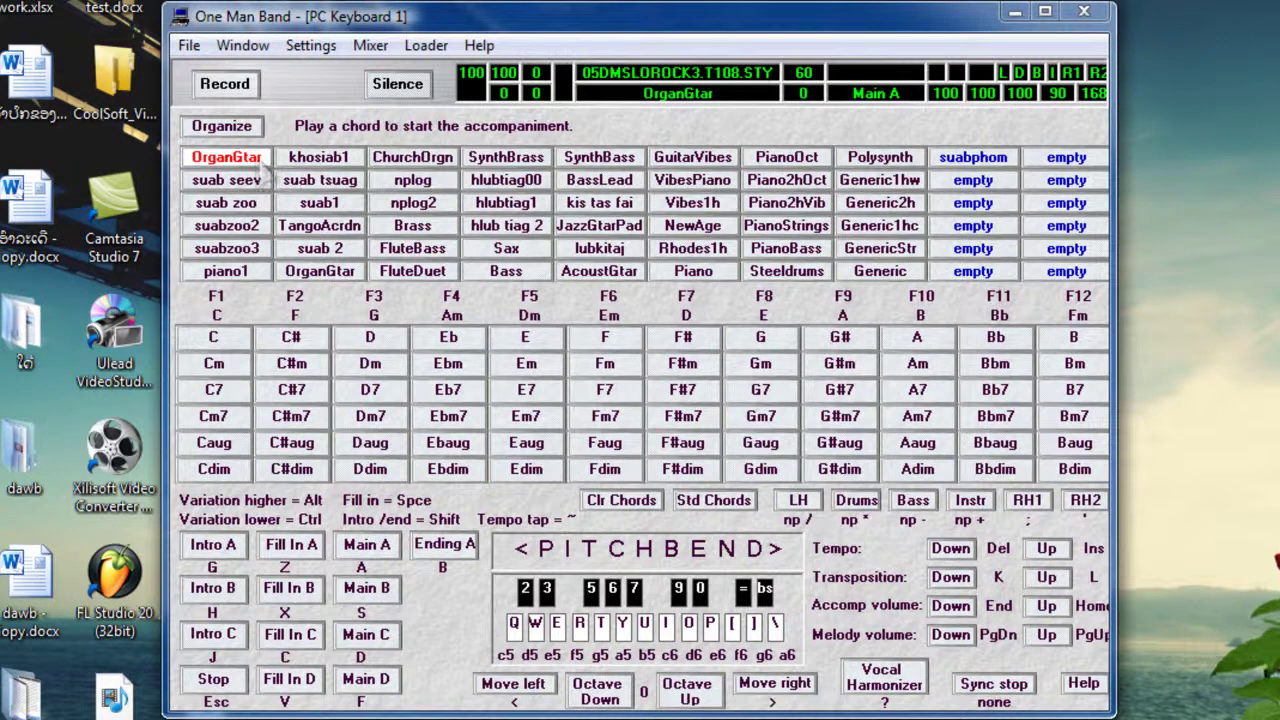
Audition the khosiab1 and ChurchOrgn multivoices with the c6 note, select nplog, and return to OrganGtar
{"action": "left_click", "coordinate": [320, 164]}
{"action": "key", "text": "i"}
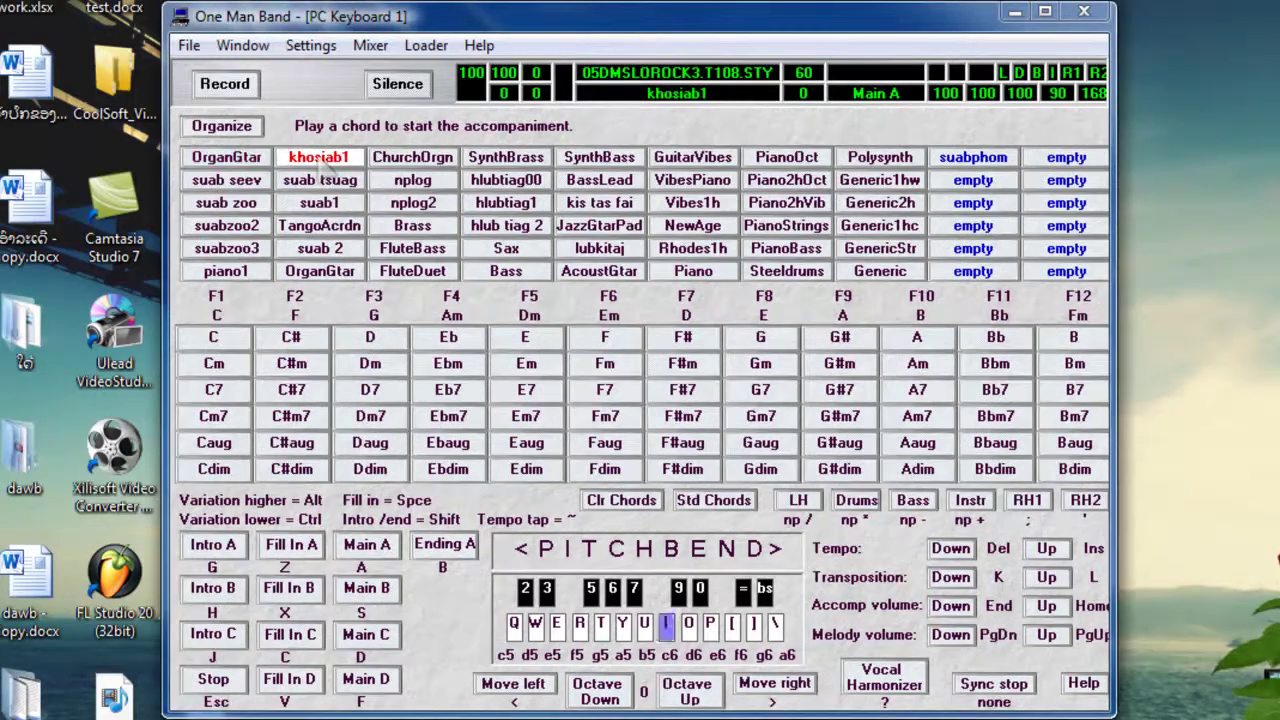
{"action": "key", "text": "i"}
{"action": "left_click", "coordinate": [410, 157]}
{"action": "key", "text": "i"}
{"action": "left_click", "coordinate": [411, 180]}
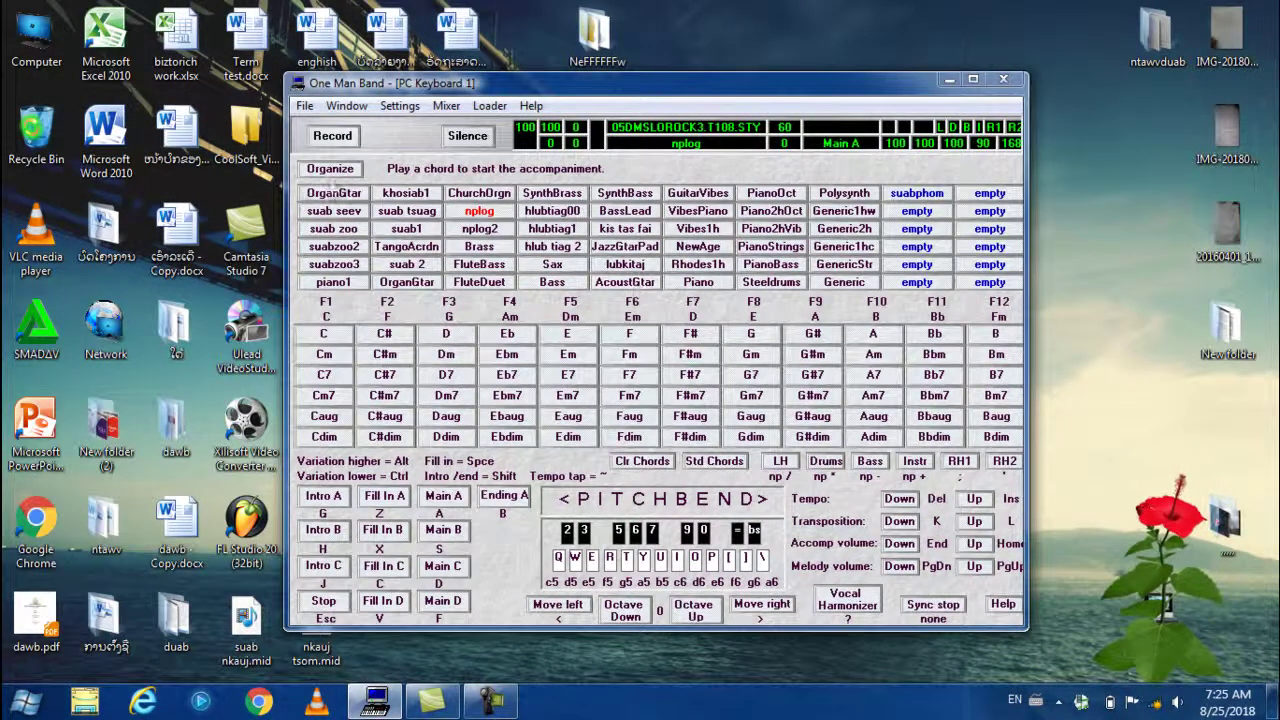
{"action": "left_click", "coordinate": [333, 195]}
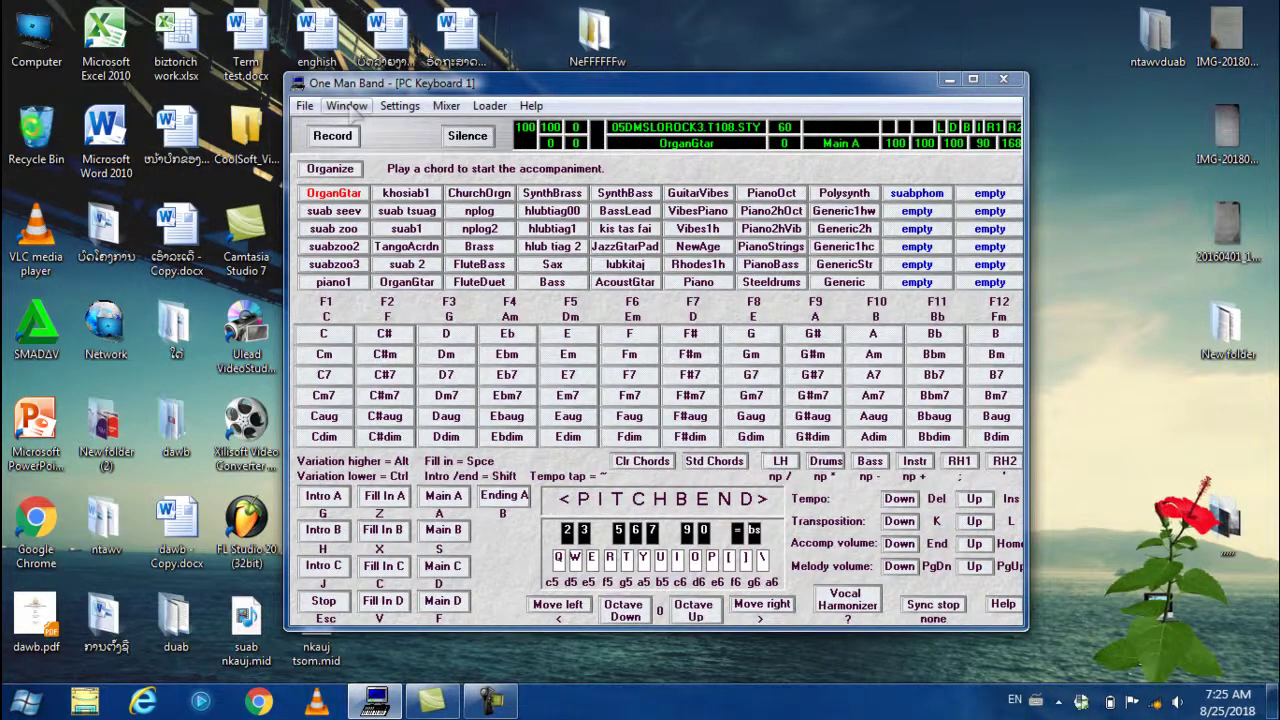
In the Voices window, set the right hand voice 2 patch of multivoice nplog2 to 55=Orchestra Hit
{"action": "left_click", "coordinate": [355, 107]}
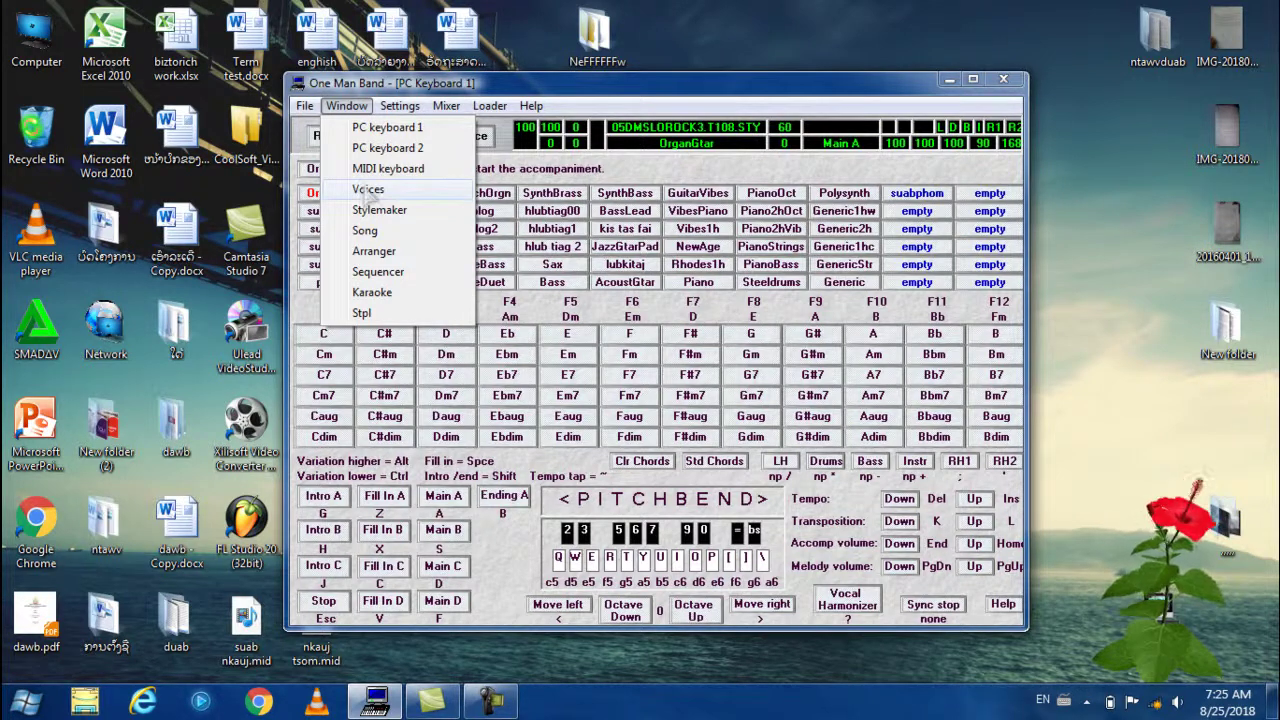
{"action": "left_click", "coordinate": [368, 190]}
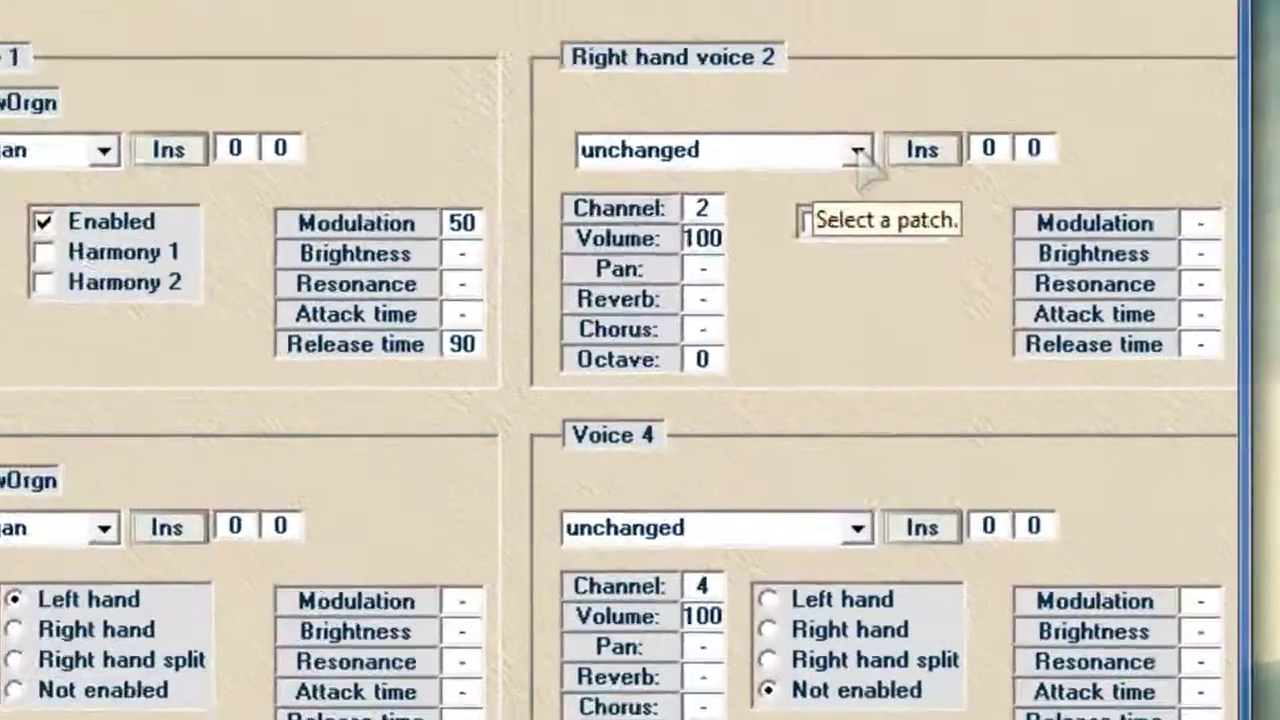
{"action": "left_click", "coordinate": [833, 276]}
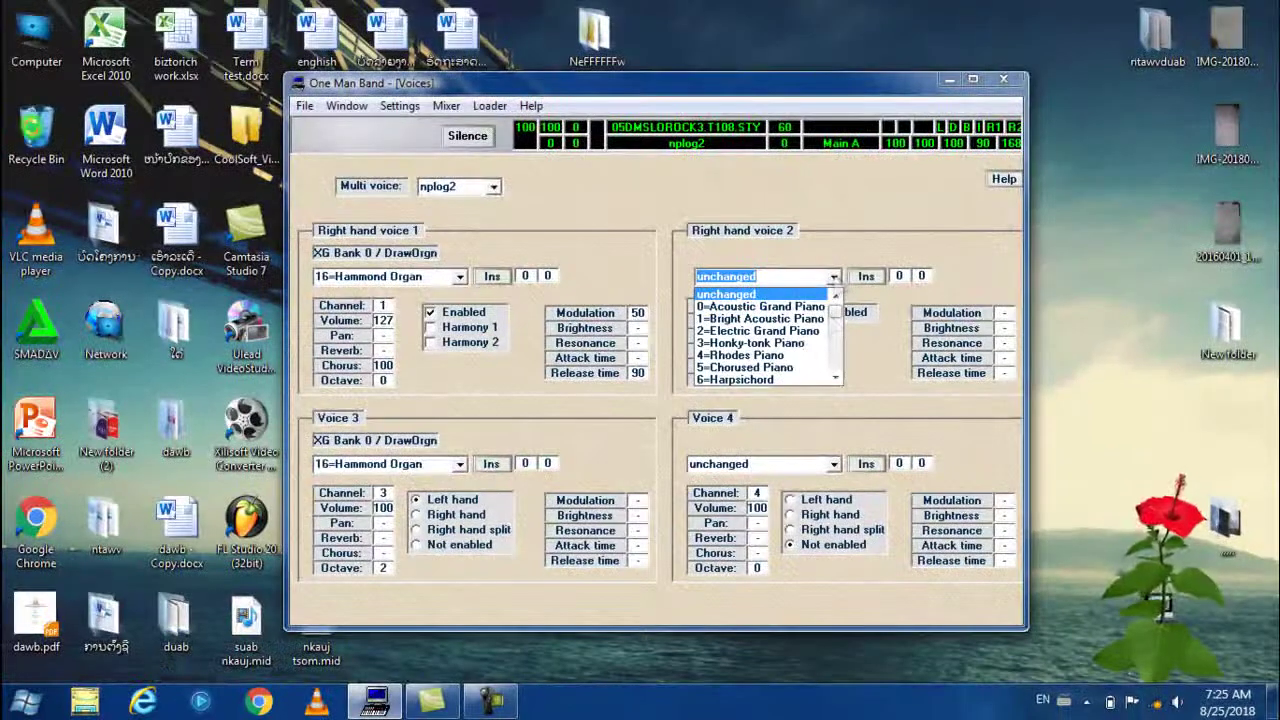
{"action": "left_click_drag", "start_coordinate": [835, 311], "coordinate": [843, 337]}
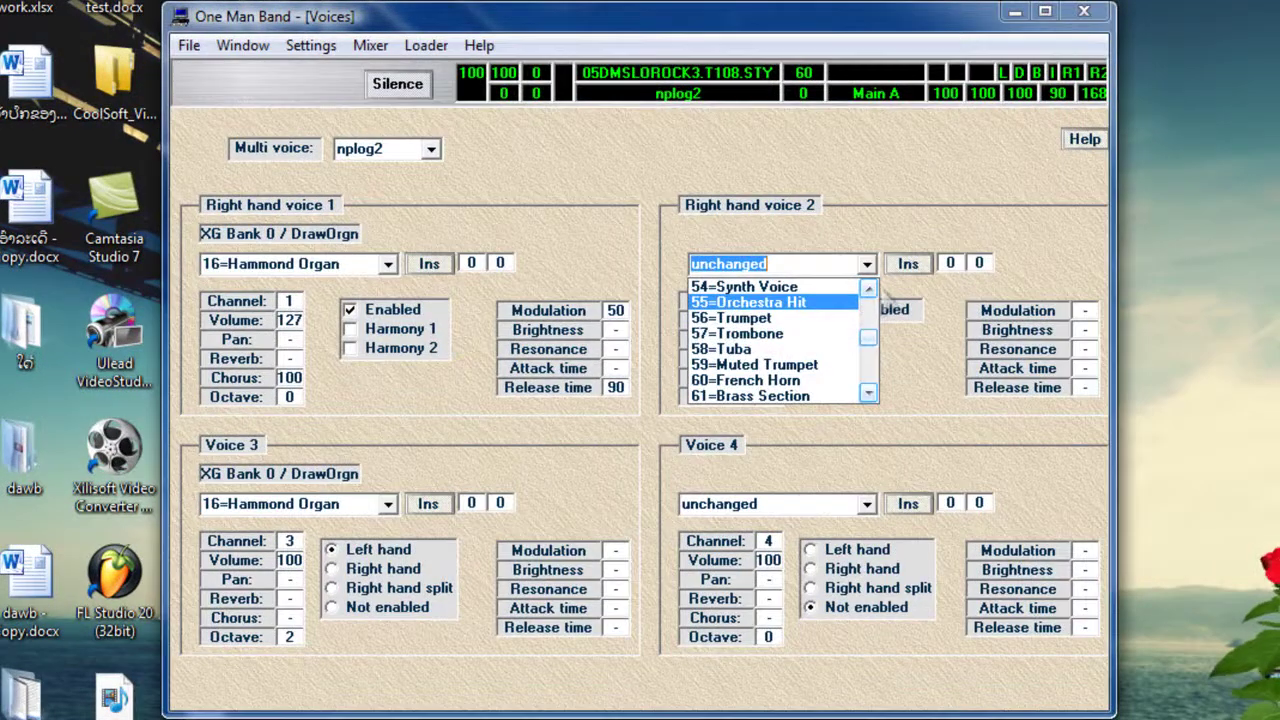
{"action": "left_click", "coordinate": [868, 288]}
{"action": "left_click", "coordinate": [868, 288]}
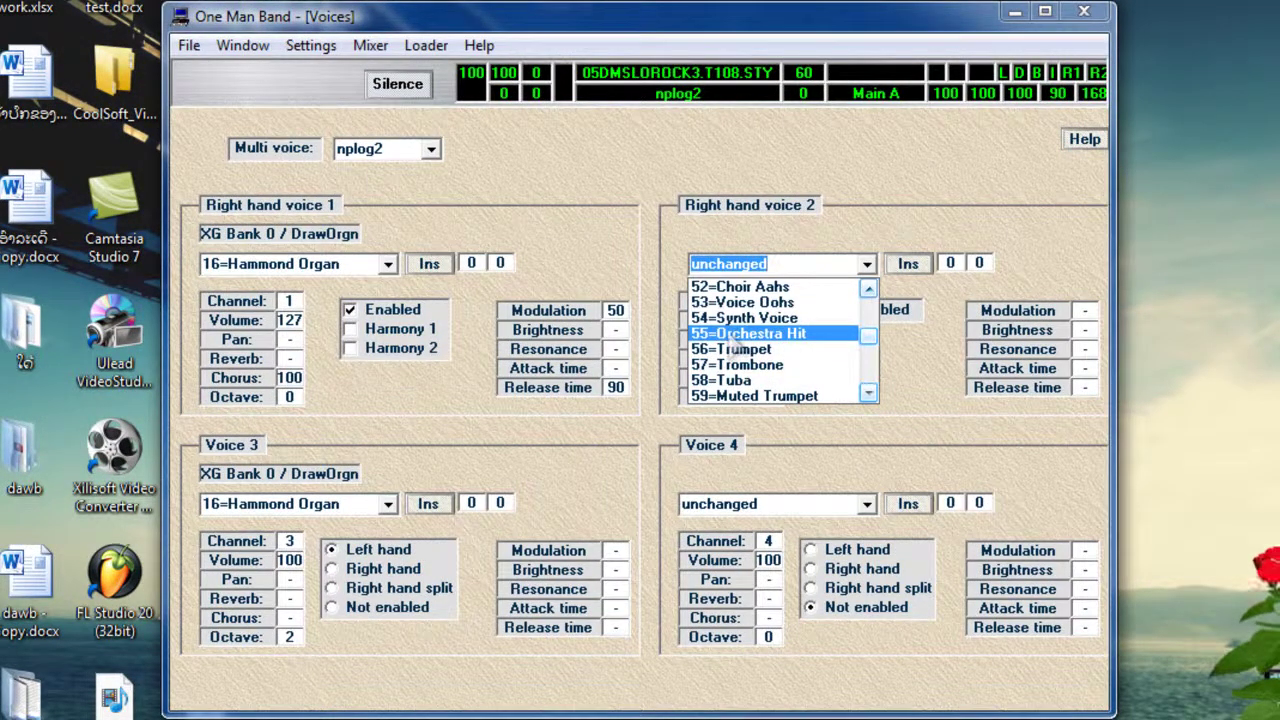
{"action": "left_click", "coordinate": [733, 337]}
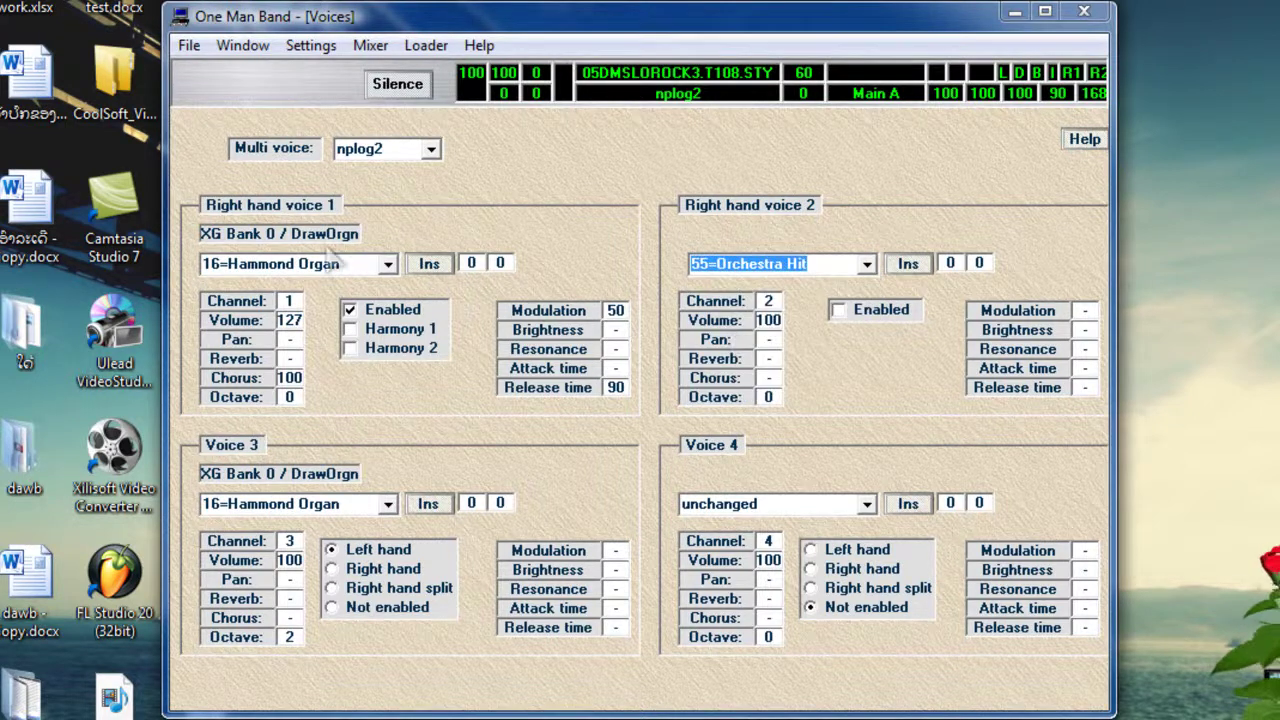
Change the right hand voice 1 patch of multivoice nplog2 to 50=SynthStrings 1
{"action": "left_click", "coordinate": [389, 265]}
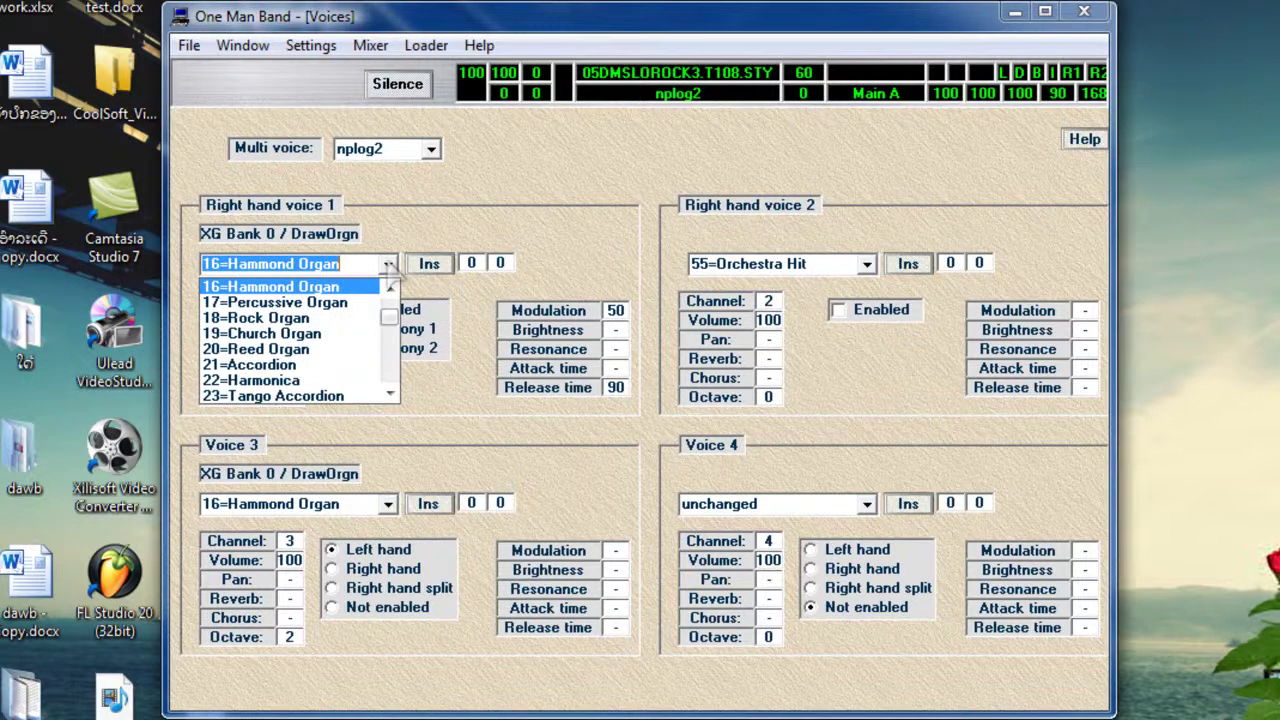
{"action": "left_click", "coordinate": [390, 395]}
{"action": "left_click", "coordinate": [390, 395]}
{"action": "left_click", "coordinate": [390, 395]}
{"action": "left_click", "coordinate": [390, 395]}
{"action": "left_click", "coordinate": [390, 395]}
{"action": "left_click", "coordinate": [390, 395]}
{"action": "left_click", "coordinate": [390, 395]}
{"action": "left_click", "coordinate": [390, 395]}
{"action": "left_click", "coordinate": [390, 395]}
{"action": "left_click", "coordinate": [390, 395]}
{"action": "left_click", "coordinate": [390, 395]}
{"action": "left_click", "coordinate": [390, 395]}
{"action": "left_click", "coordinate": [390, 395]}
{"action": "left_click", "coordinate": [390, 395]}
{"action": "left_click", "coordinate": [390, 395]}
{"action": "left_click", "coordinate": [390, 395]}
{"action": "left_click", "coordinate": [390, 395]}
{"action": "left_click", "coordinate": [390, 395]}
{"action": "left_click", "coordinate": [390, 395]}
{"action": "left_click", "coordinate": [390, 395]}
{"action": "left_click", "coordinate": [390, 395]}
{"action": "left_click", "coordinate": [390, 395]}
{"action": "left_click", "coordinate": [390, 395]}
{"action": "left_click", "coordinate": [390, 395]}
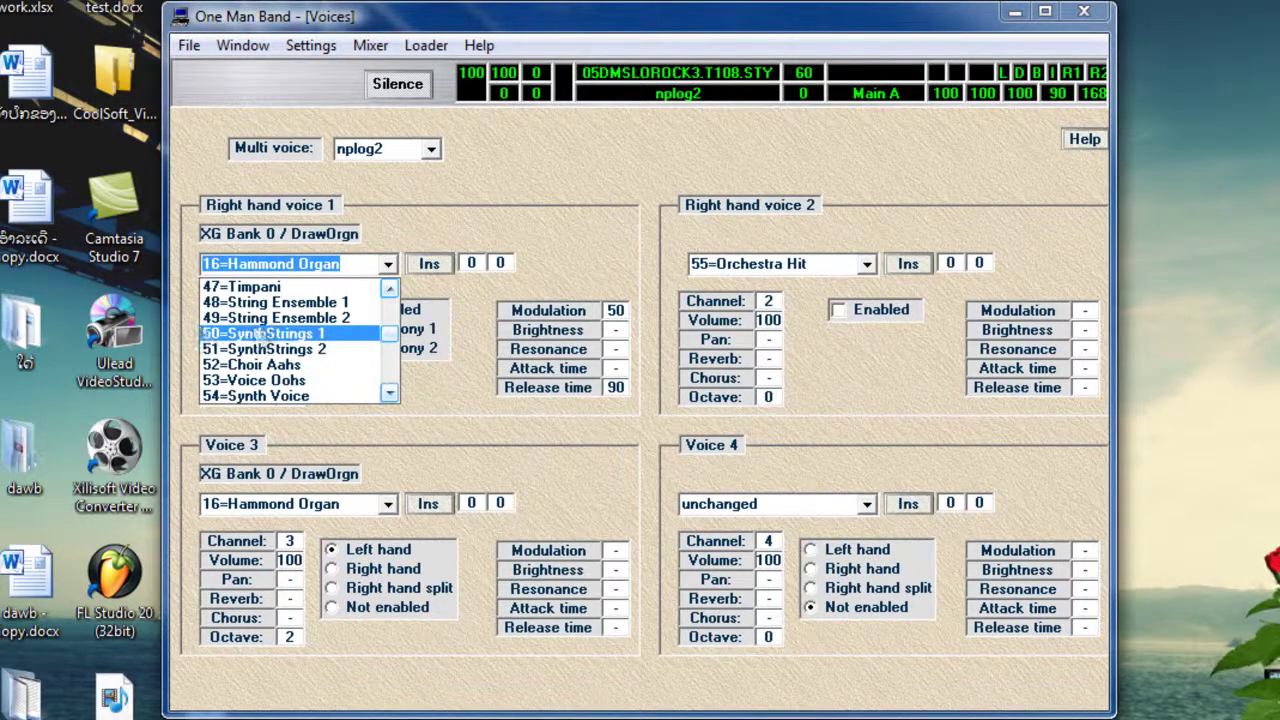
{"action": "left_click", "coordinate": [285, 334]}
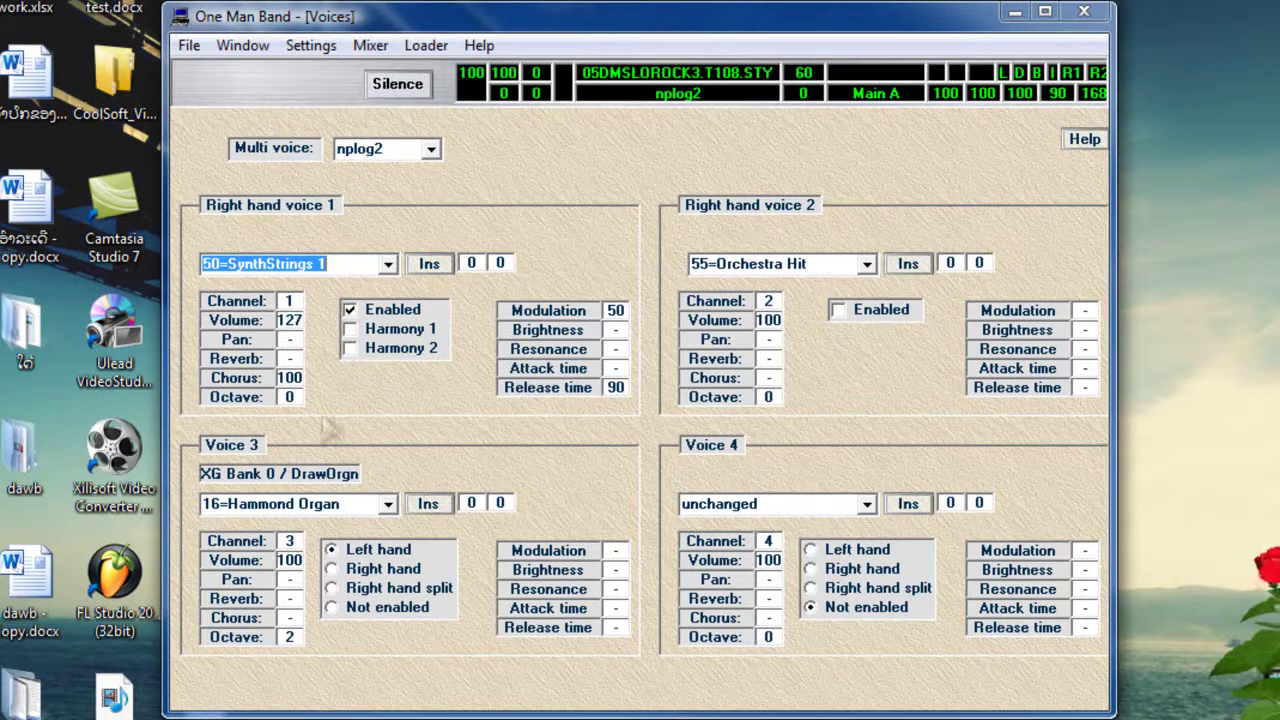
Set the voice 4 patch of multivoice nplog2 to 73=Flute
{"action": "left_click", "coordinate": [866, 506]}
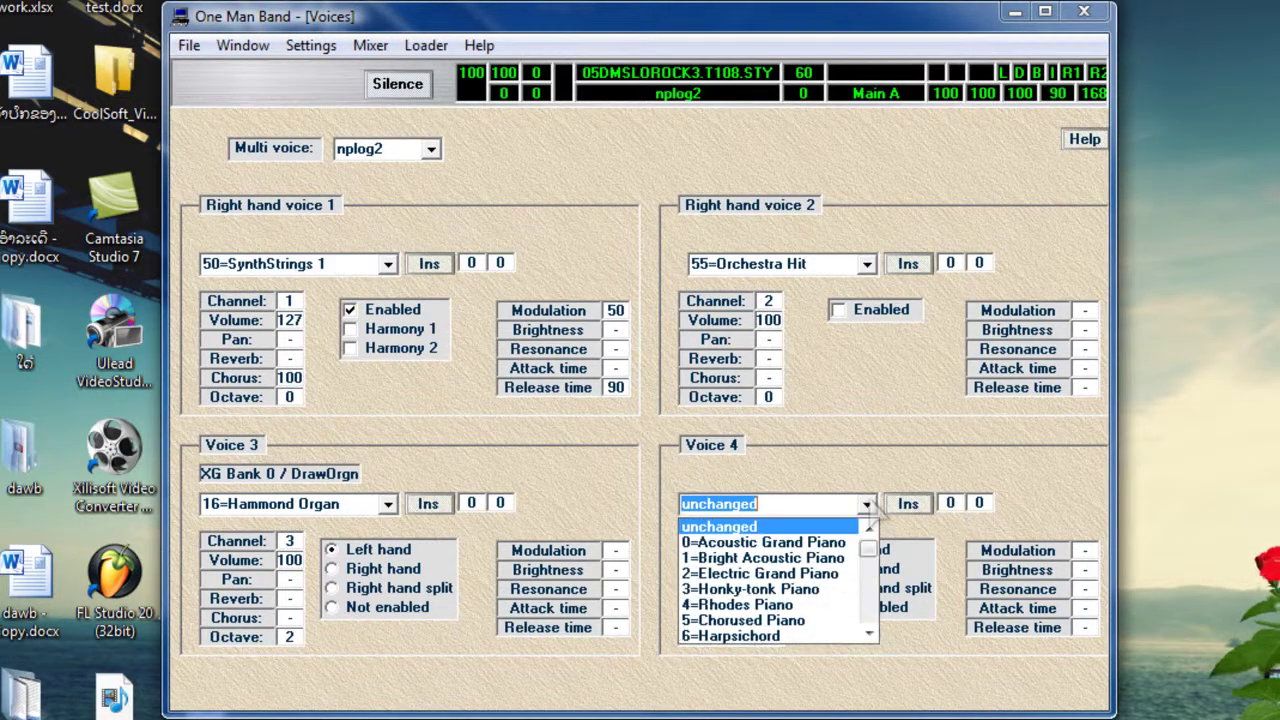
{"action": "key", "text": "Down"}
{"action": "key", "text": "Down"}
{"action": "key", "text": "Down"}
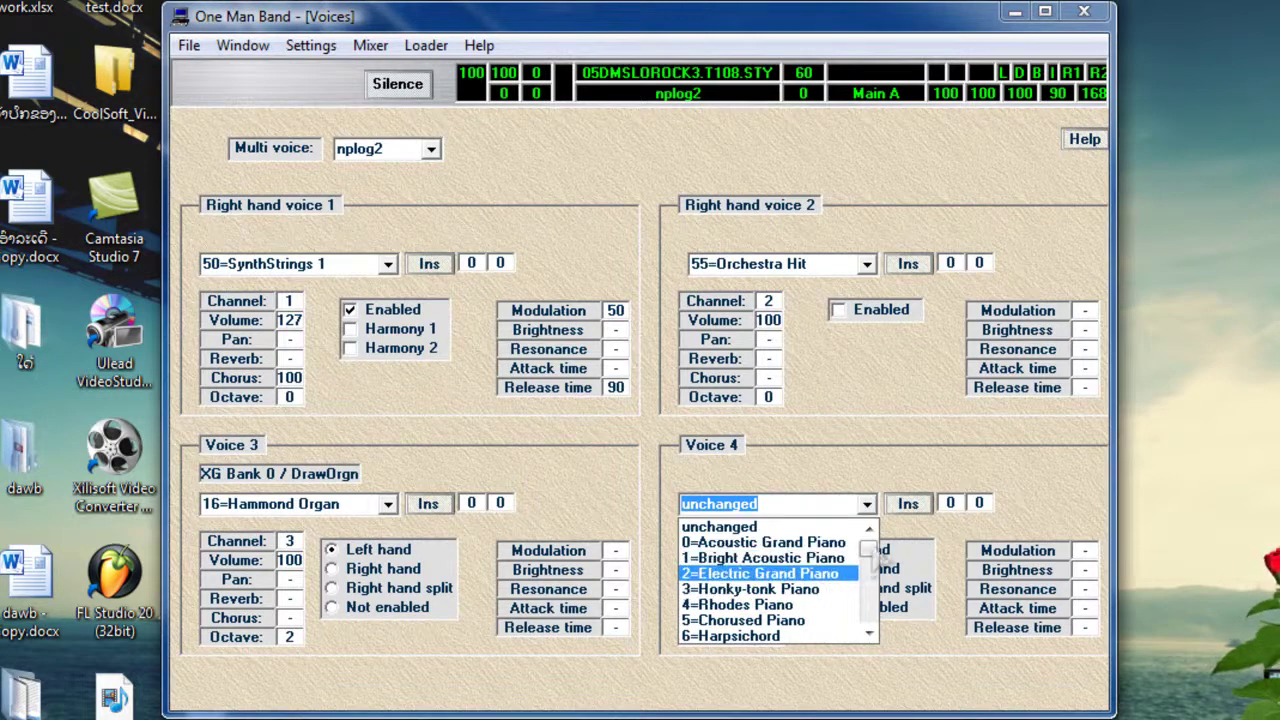
{"action": "left_click_drag", "start_coordinate": [870, 550], "coordinate": [870, 583]}
{"action": "mouse_move", "coordinate": [878, 592]}
{"action": "left_mouse_down"}
{"action": "mouse_move", "coordinate": [883, 574]}
{"action": "mouse_move", "coordinate": [888, 587]}
{"action": "left_mouse_up"}
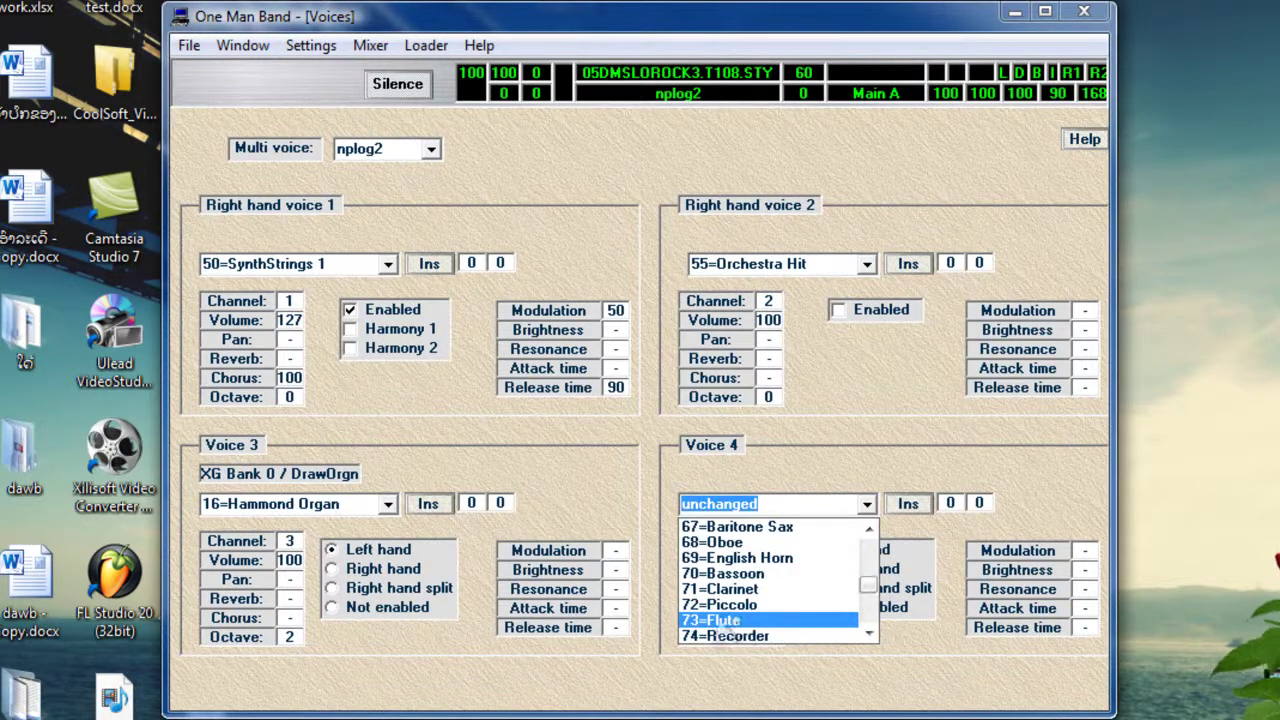
{"action": "left_click", "coordinate": [722, 620]}
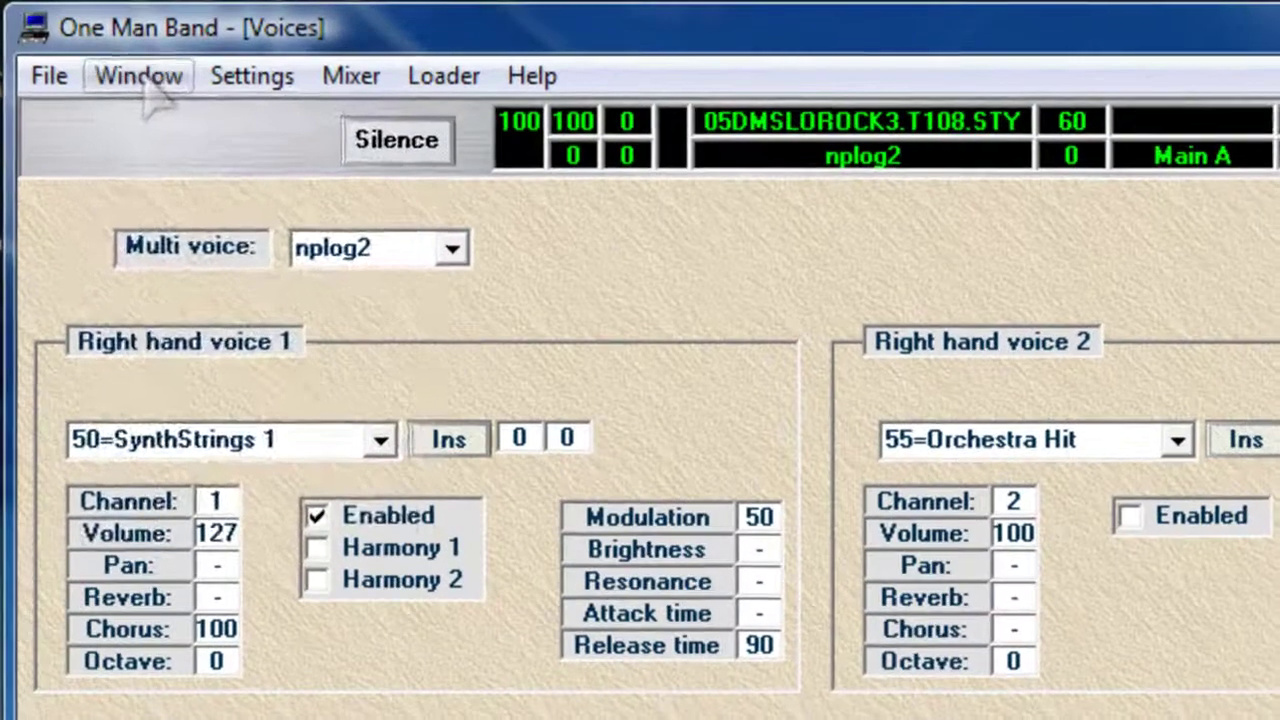
Return to the PC keyboard 1 view and activate the OrganGtar multivoice
{"action": "left_click", "coordinate": [245, 46]}
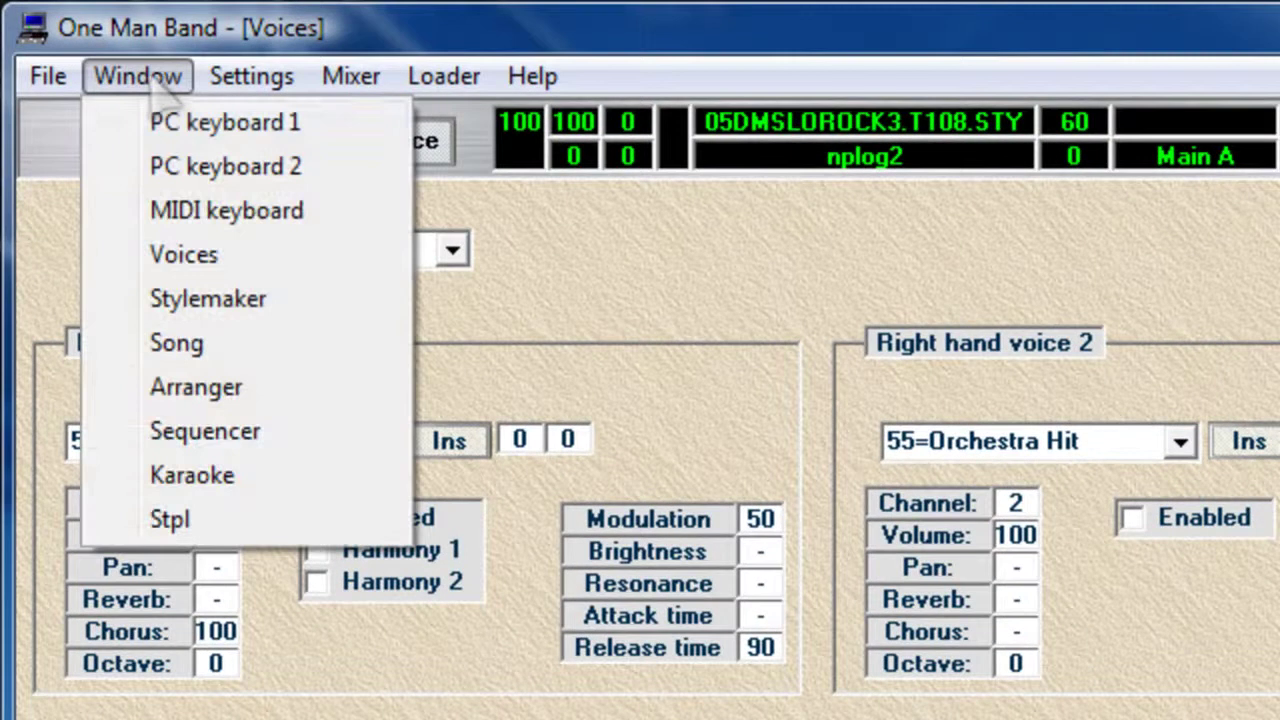
{"action": "left_click", "coordinate": [280, 128]}
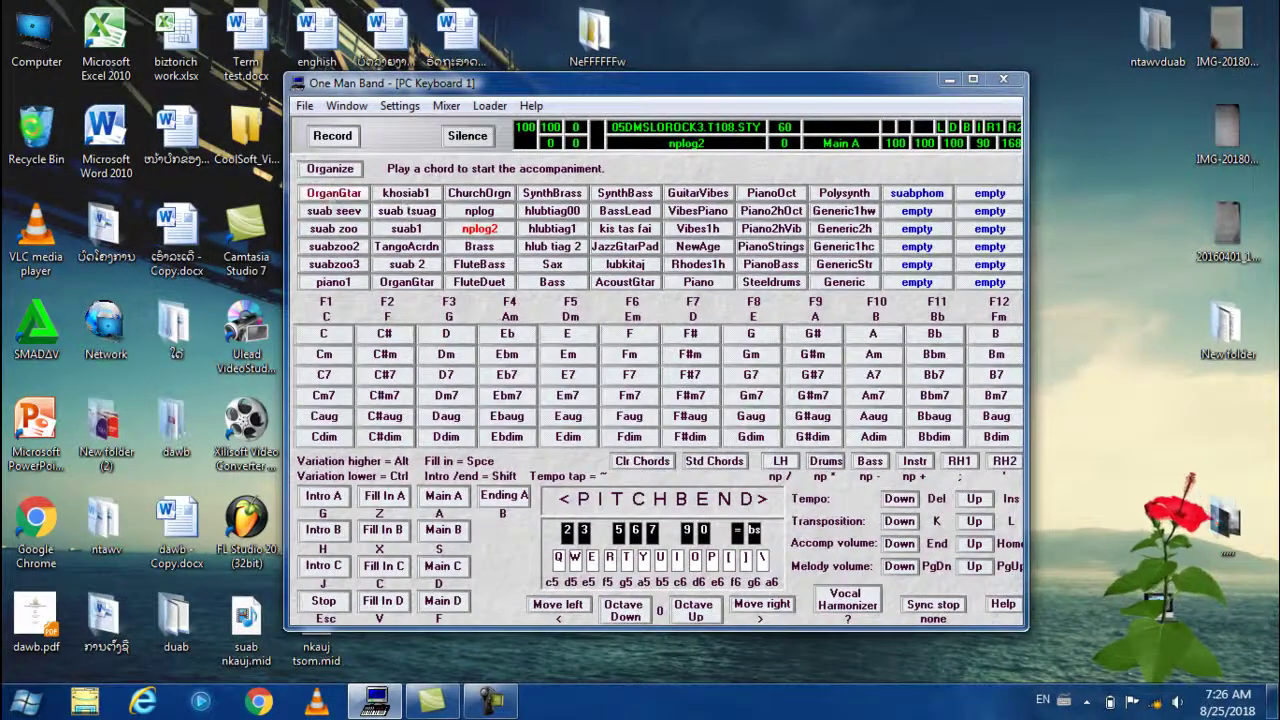
{"action": "left_click", "coordinate": [333, 193]}
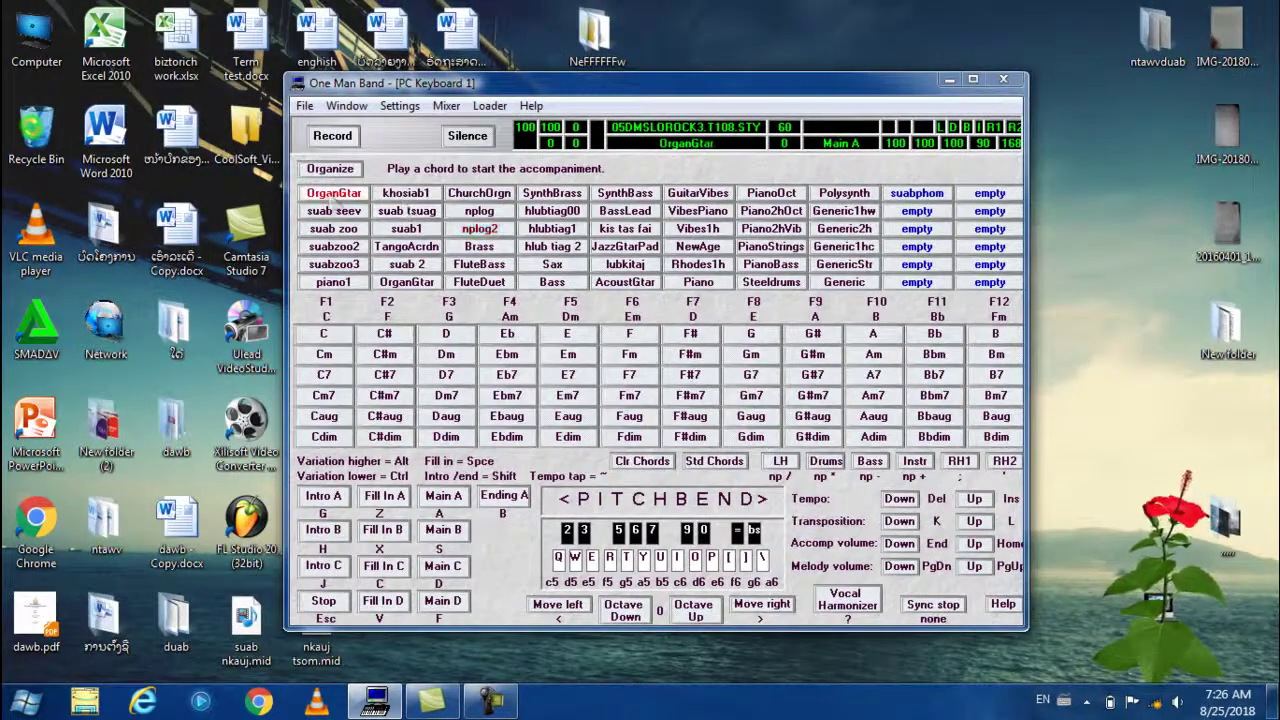
Play a short test melody between d5 and c6 with the OrganGtar multivoice
{"action": "key", "text": "i"}
{"action": "key", "text": "u"}
{"action": "key", "text": "i"}
{"action": "key", "text": "y"}
{"action": "key", "text": "t"}
{"action": "key", "text": "y"}
{"action": "key", "text": "t"}
{"action": "key", "text": "e"}
{"action": "key", "text": "t"}
{"action": "key", "text": "w"}
{"action": "key", "text": "e"}
{"action": "key", "text": "r"}
{"action": "key", "text": "u"}
{"action": "key", "text": "i"}
{"action": "key", "text": "u"}
{"action": "key", "text": "r"}
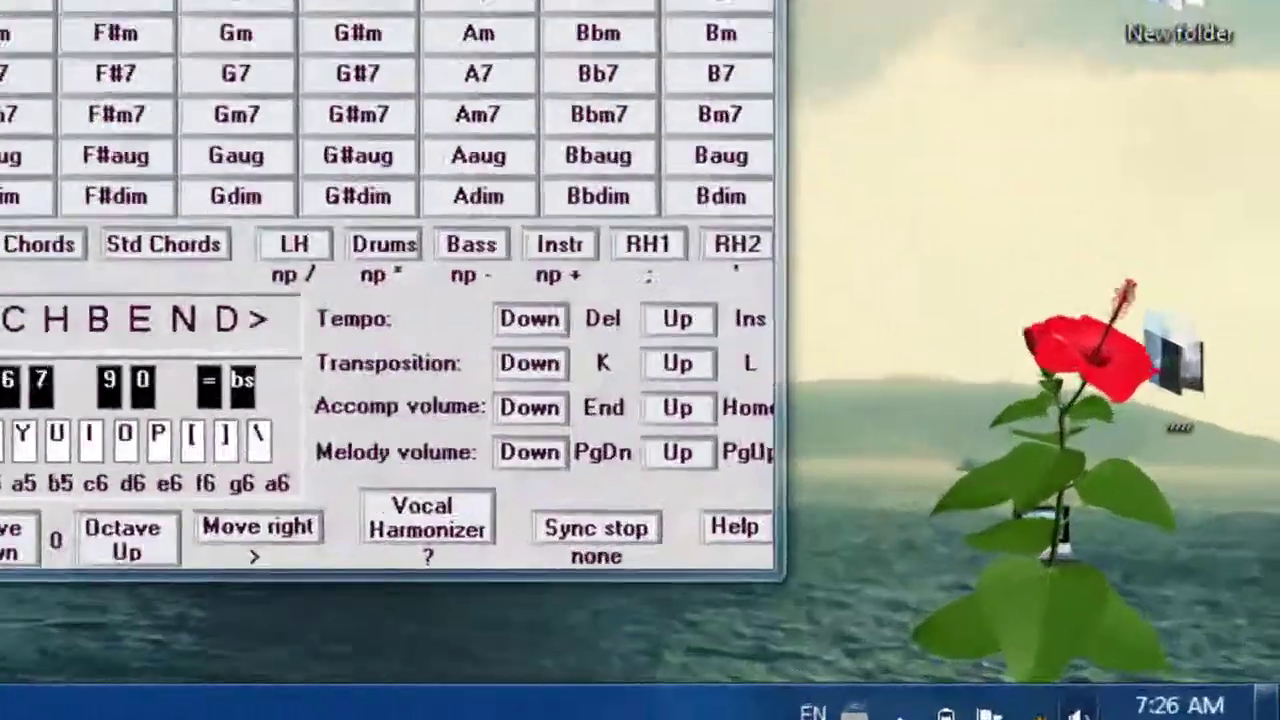
Check the system speaker volume and close its control
{"action": "left_click", "coordinate": [1176, 701]}
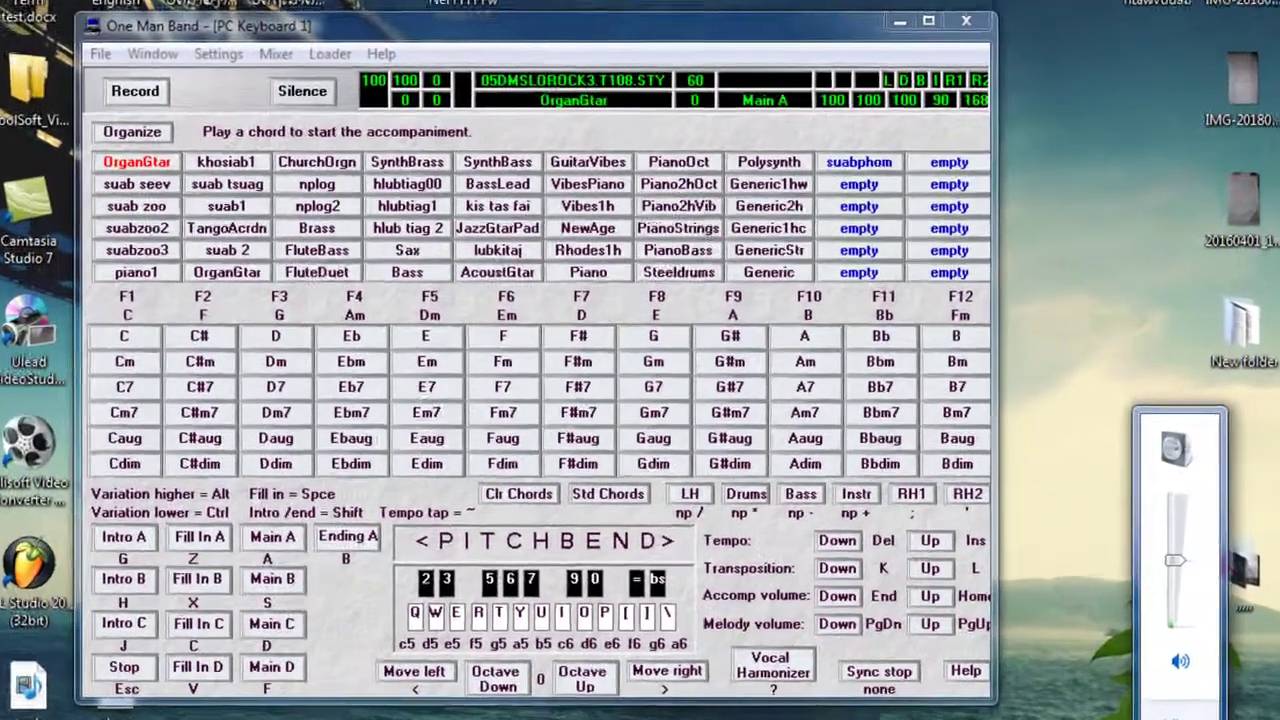
{"action": "left_click", "coordinate": [1085, 475]}
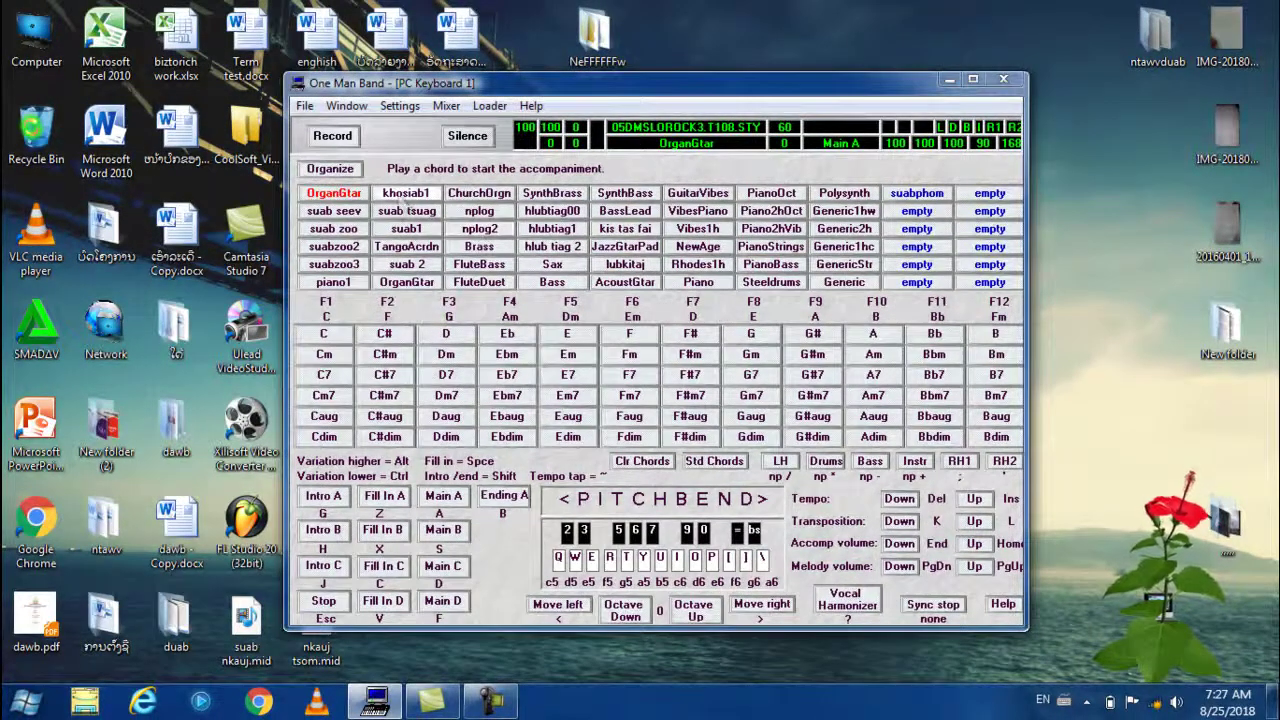
Activate the khosiab1 multivoice and play a short melody between g5 and g6
{"action": "left_click", "coordinate": [405, 200]}
{"action": "key", "text": "i"}
{"action": "key", "text": "y"}
{"action": "key", "text": "t"}
{"action": "key", "text": "y"}
{"action": "key", "text": "i"}
{"action": "key", "text": "o"}
{"action": "key", "text": "p"}
{"action": "key", "text": "]"}
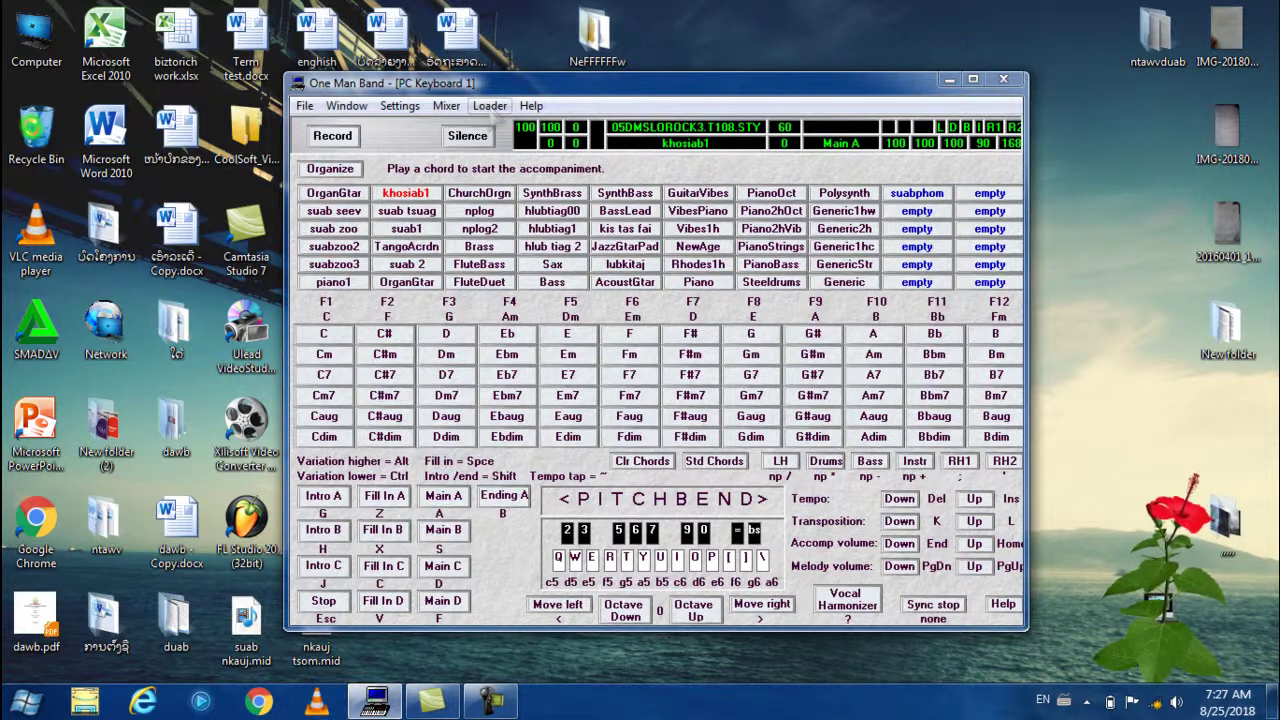
Open the file loader and browse the d: drive to the New style folder inside piano
{"action": "left_click", "coordinate": [490, 106]}
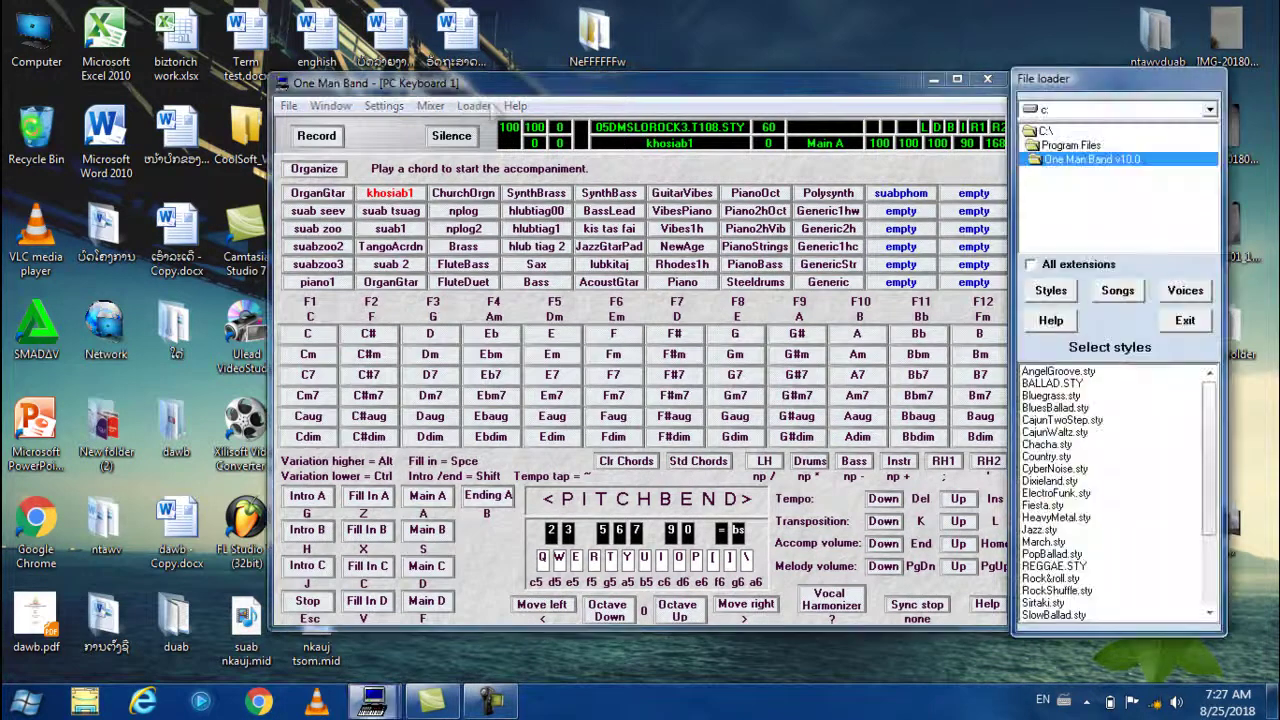
{"action": "left_click", "coordinate": [1090, 110]}
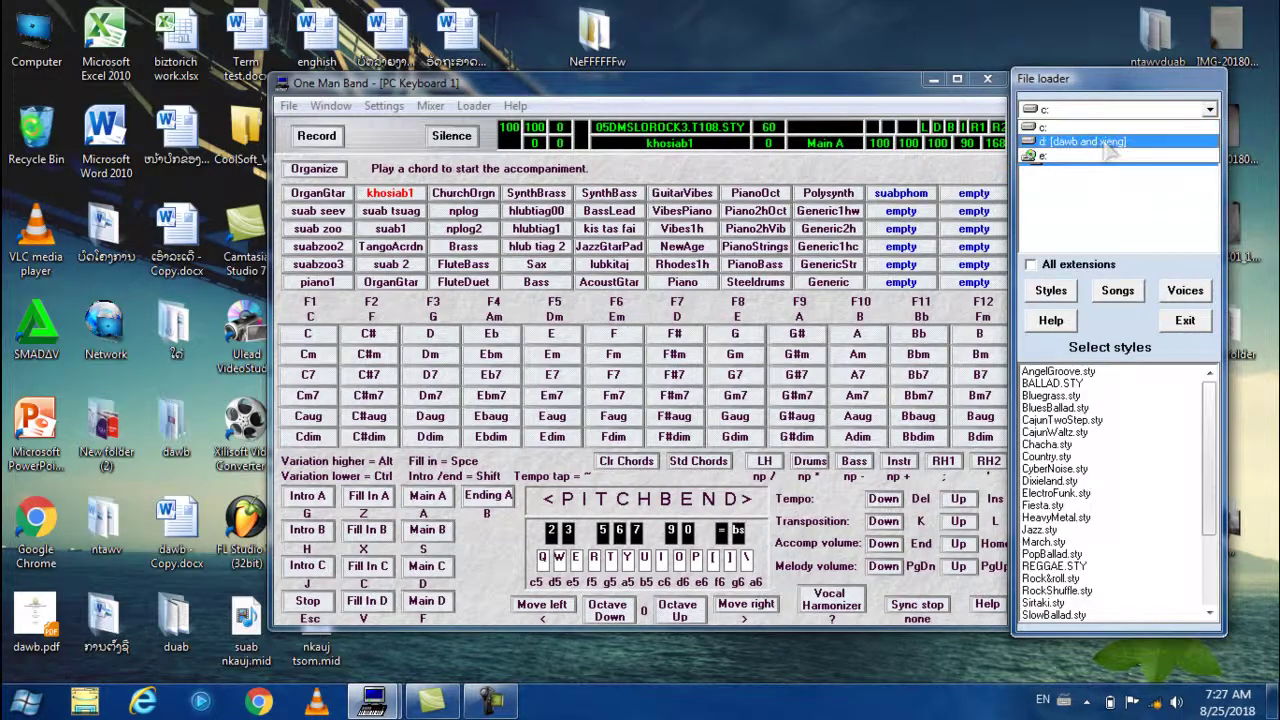
{"action": "left_click", "coordinate": [1100, 142]}
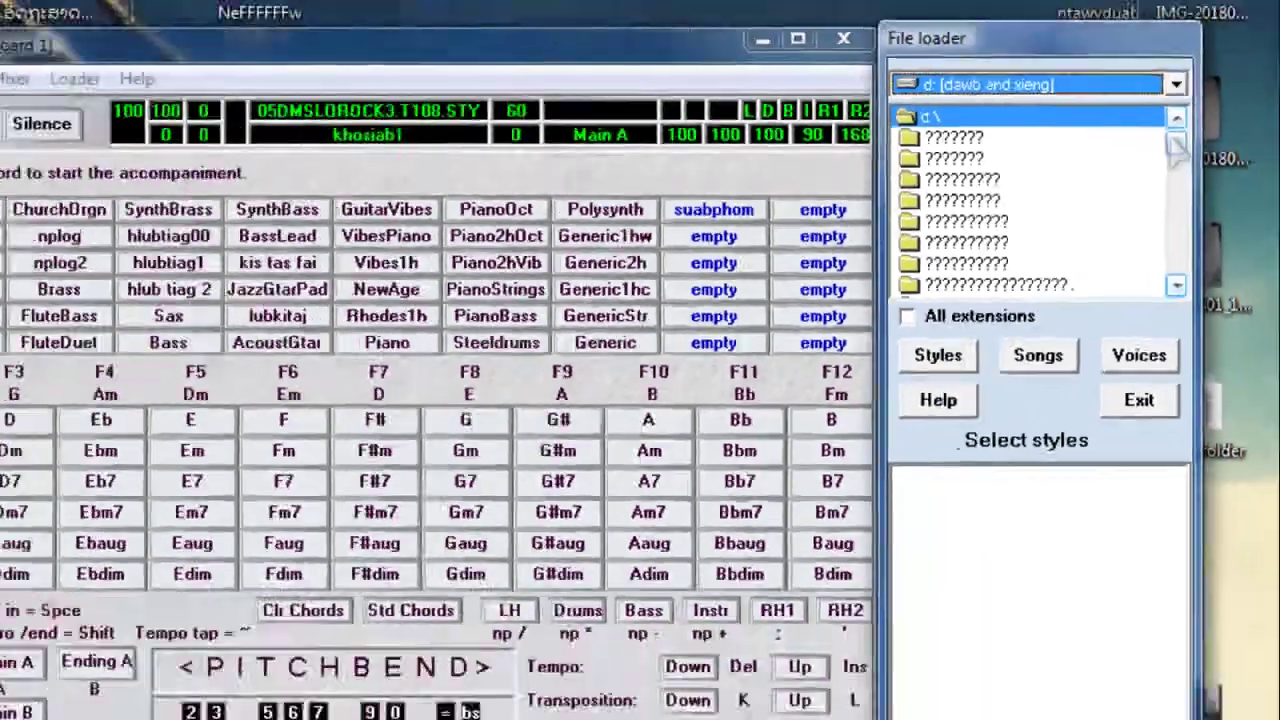
{"action": "left_click_drag", "start_coordinate": [1174, 145], "coordinate": [1178, 262]}
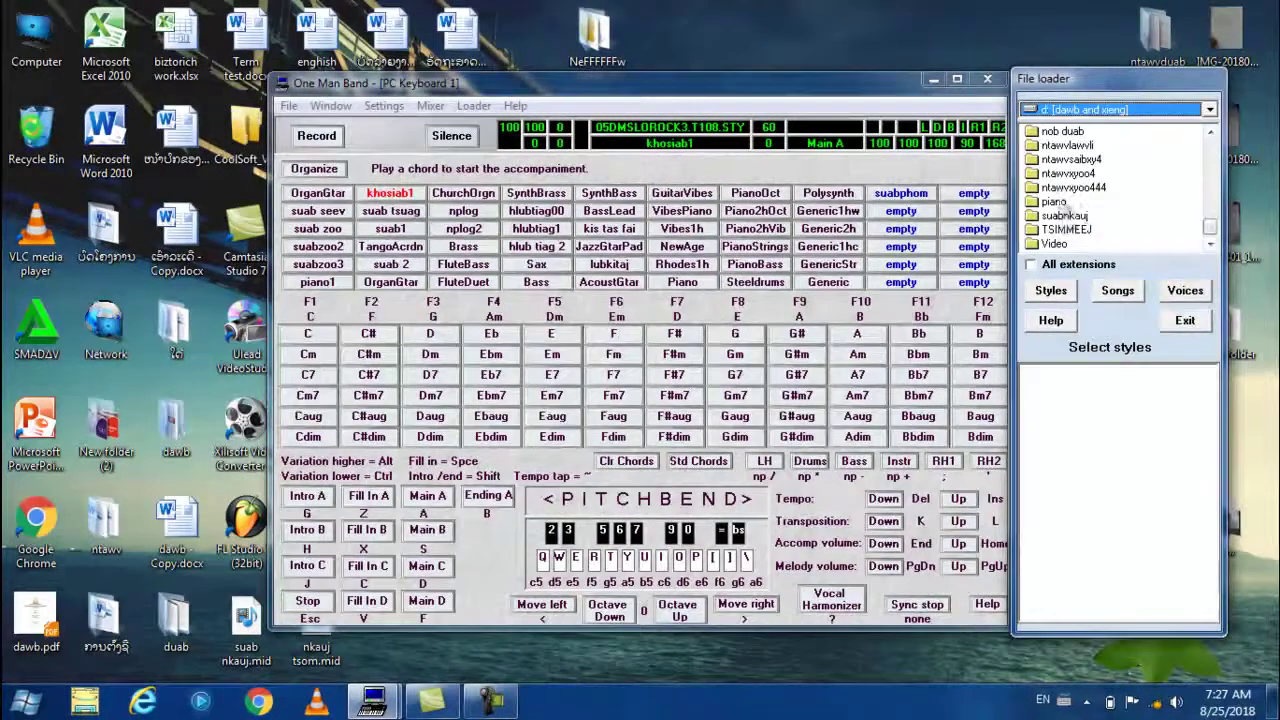
{"action": "double_click", "coordinate": [1054, 201]}
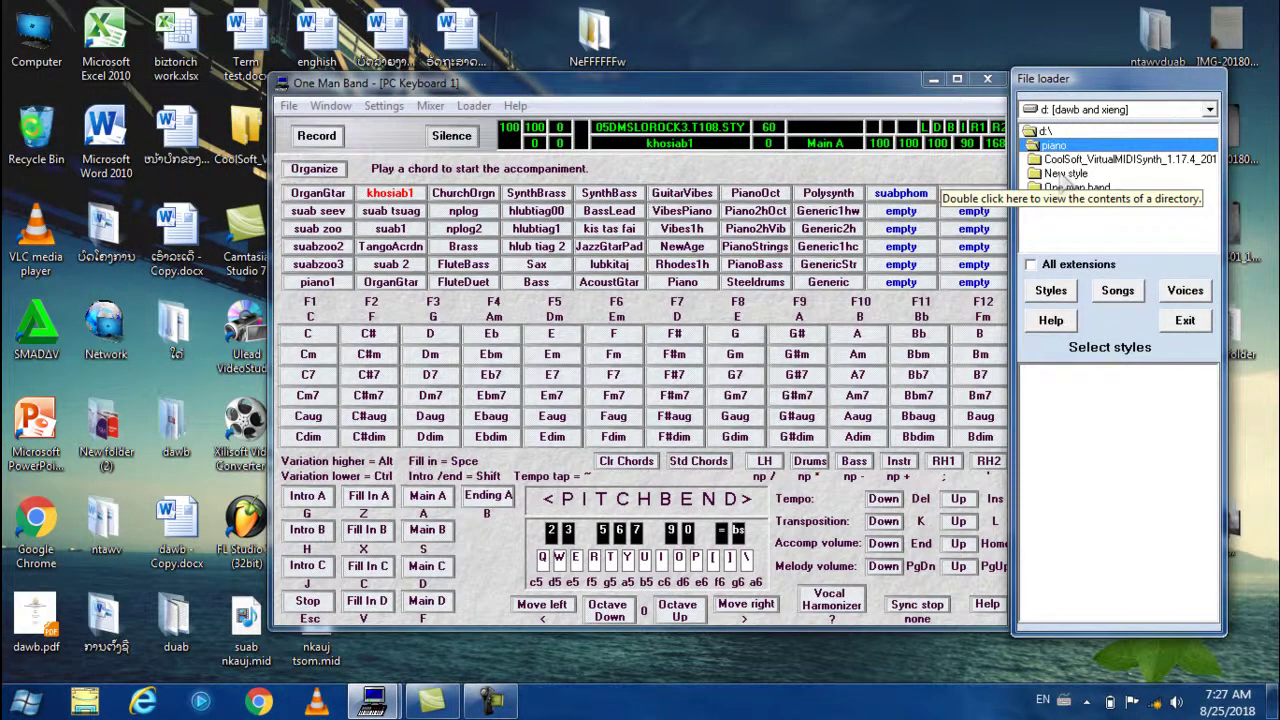
{"action": "double_click", "coordinate": [1065, 174]}
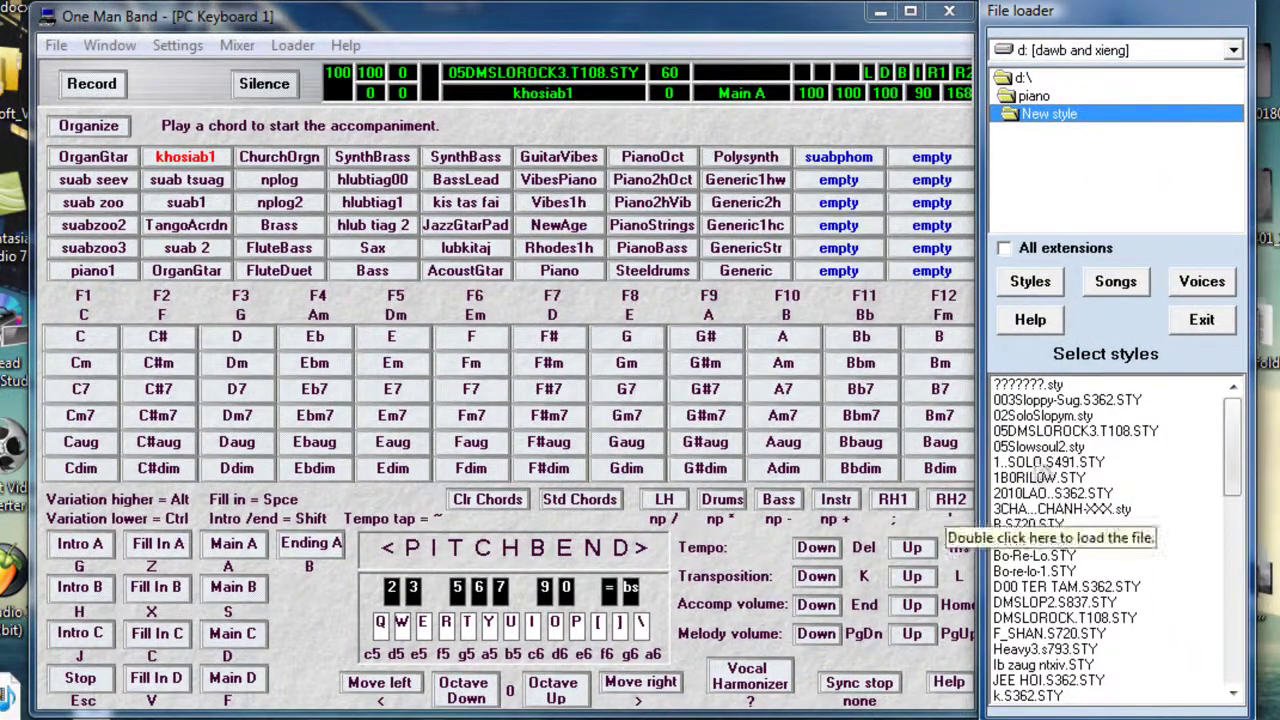
Load the style 05DMSLOROCK3.T108.STY and start the accompaniment on Am, changing to Dm and G
{"action": "left_click", "coordinate": [1045, 431]}
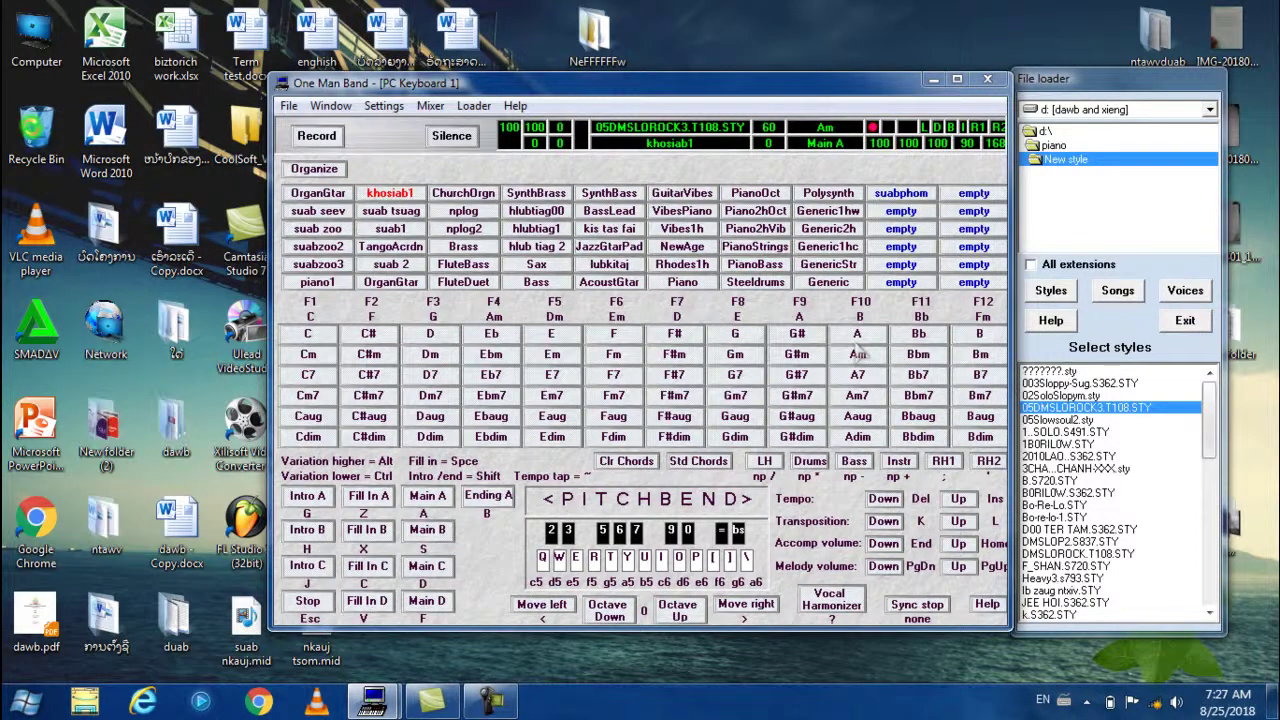
{"action": "left_click", "coordinate": [858, 354]}
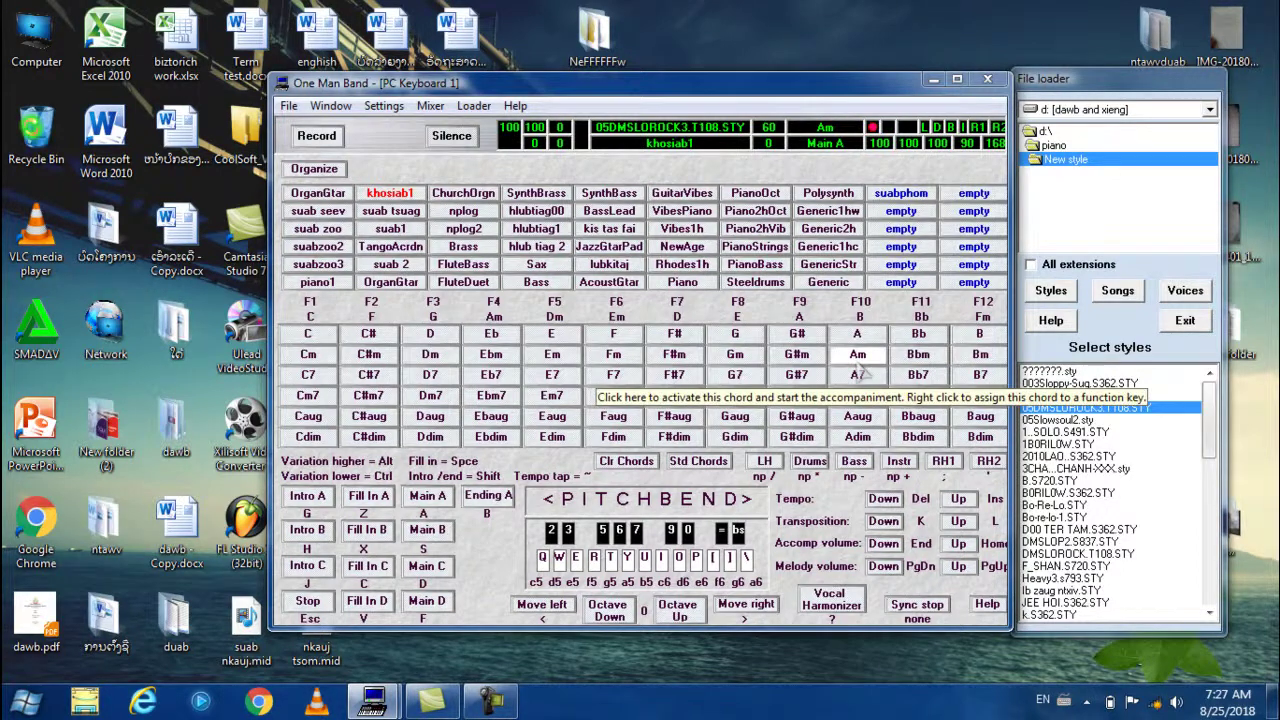
{"action": "key", "text": "F5"}
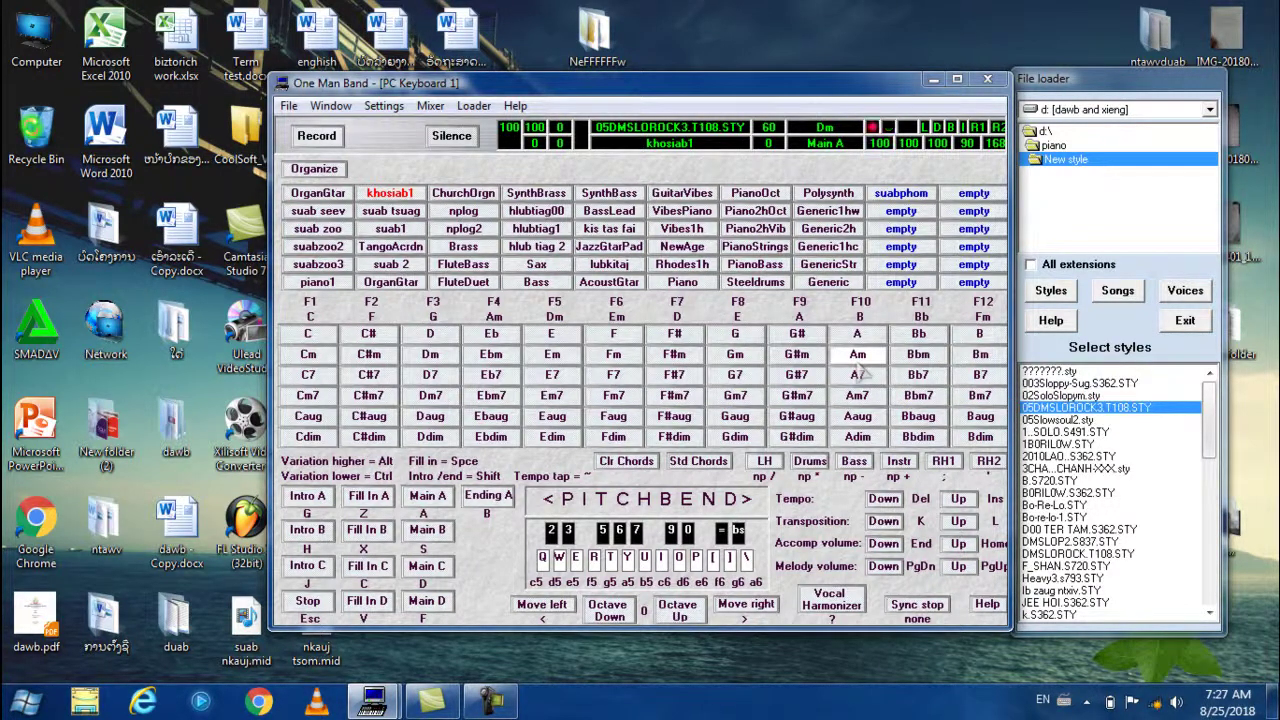
{"action": "key", "text": "F3"}
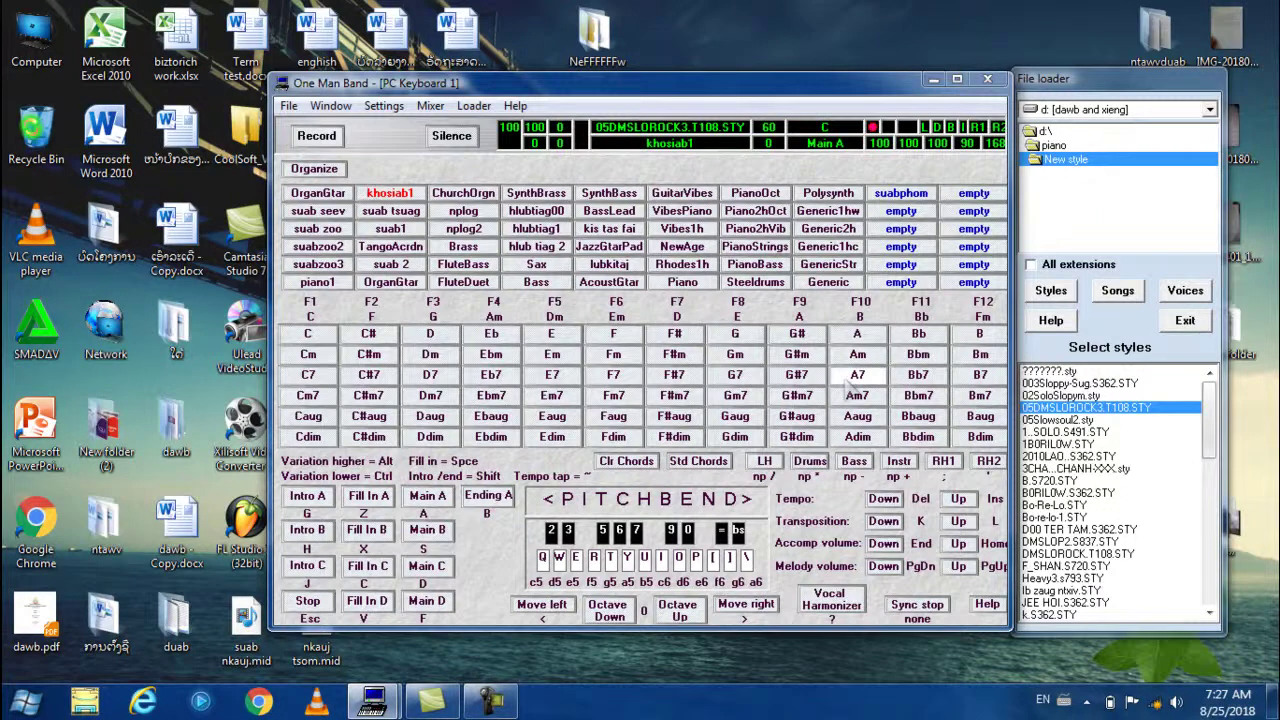
Move the accompaniment to variation C with its fill-in and play a khosiab1 melody between g5 and e6
{"action": "key", "text": "c"}
{"action": "key", "text": "y"}
{"action": "key", "text": "i"}
{"action": "key", "text": "y"}
{"action": "key", "text": "t"}
{"action": "key", "text": "y"}
{"action": "key", "text": "i"}
{"action": "key", "text": "y"}
{"action": "key", "text": "i"}
{"action": "key", "text": "p"}
Switch to the suab1 multivoice and play a melody between e5 and g6, changing the chord to Am and Dm
{"action": "key", "text": "Down"}
{"action": "key", "text": "Down"}
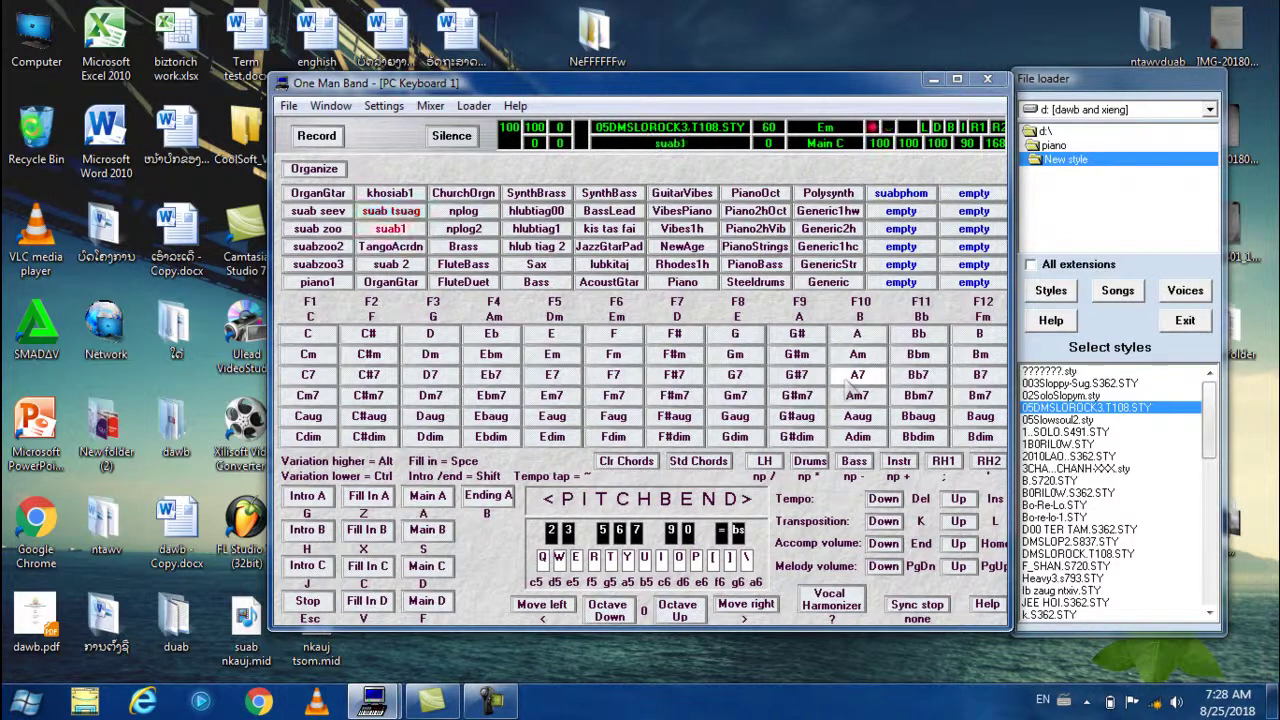
{"action": "key", "text": "p"}
{"action": "key", "text": "bracketright"}
{"action": "key", "text": "p"}
{"action": "key", "text": "o"}
{"action": "key", "text": "i"}
{"action": "key", "text": "o"}
{"action": "key", "text": "i"}
{"action": "key", "text": "y"}
{"action": "key", "text": "F4"}
{"action": "key", "text": "t"}
{"action": "key", "text": "e"}
{"action": "key", "text": "t"}
{"action": "key", "text": "y"}
{"action": "key", "text": "i"}
{"action": "key", "text": "o"}
{"action": "key", "text": "F5"}
Switch to the hlubtiag1 multivoice, change the chord to G and C with a fill-in, and play notes between e5 and a5
{"action": "key", "text": "Right"}
{"action": "key", "text": "Right"}
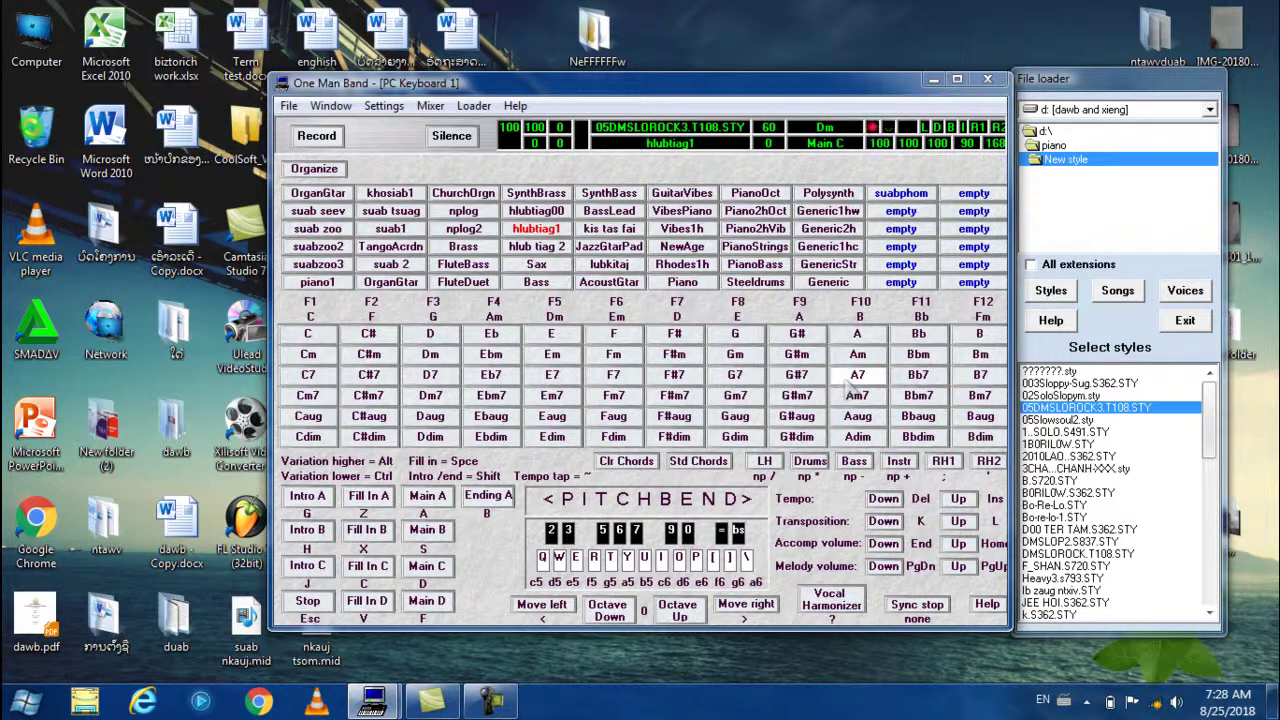
{"action": "key", "text": "F3"}
{"action": "key", "text": "F1"}
{"action": "key", "text": "space"}
{"action": "key", "text": "t"}
{"action": "key", "text": "y"}
{"action": "key", "text": "t"}
{"action": "key", "text": "e"}
{"action": "key", "text": "t"}
Continue the hlubtiag1 melody between e5 and g6 over Em and Am chords, adding fill-ins between phrases
{"action": "key", "text": "F6"}
{"action": "key", "text": "o"}
{"action": "key", "text": "i"}
{"action": "key", "text": "o"}
{"action": "key", "text": "i"}
{"action": "key", "text": "F4"}
{"action": "key", "text": "y"}
{"action": "key", "text": "i"}
{"action": "key", "text": "y"}
{"action": "key", "text": "t"}
{"action": "key", "text": "e"}
{"action": "key", "text": "space"}
{"action": "key", "text": "p"}
{"action": "key", "text": "bracketright"}
{"action": "key", "text": "p"}
{"action": "key", "text": "o"}
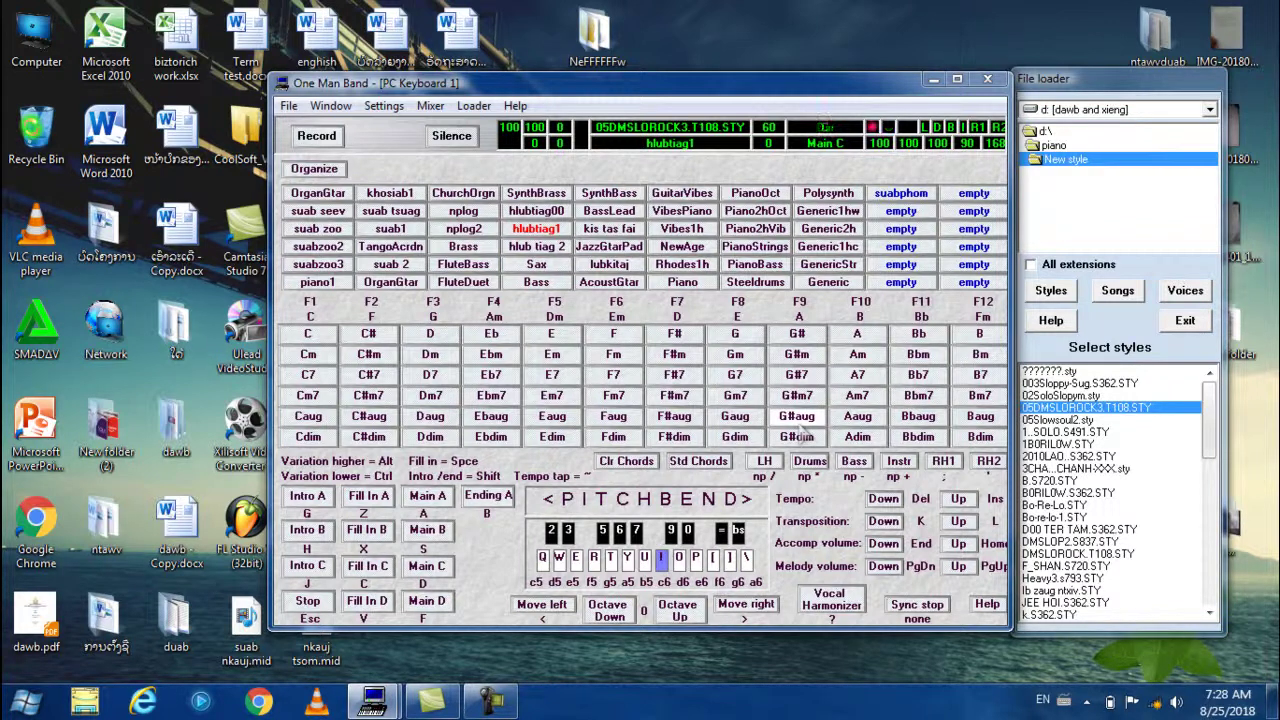
{"action": "key", "text": "space"}
Switch to the hlubtiag00 multivoice and play a melody between a5 and g6
{"action": "key", "text": "Up"}
{"action": "key", "text": "p"}
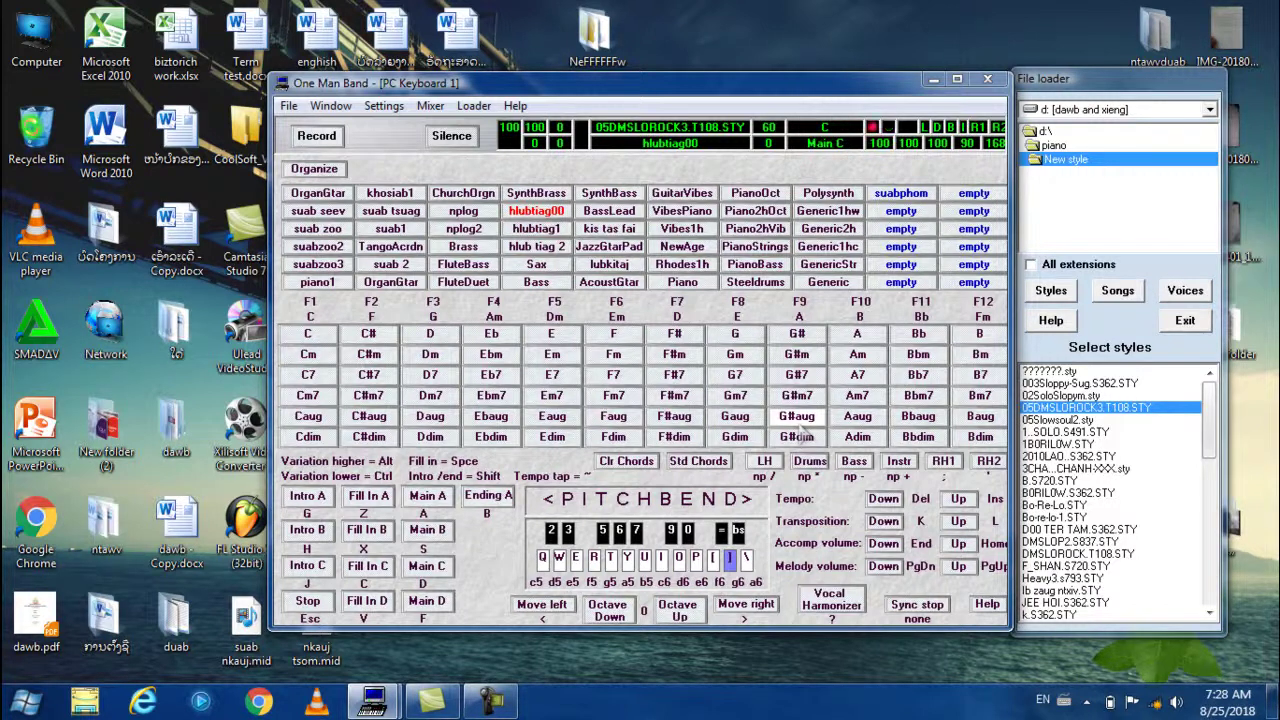
{"action": "key", "text": "p"}
{"action": "key", "text": "o"}
{"action": "key", "text": "p"}
{"action": "key", "text": "i"}
{"action": "key", "text": "o"}
{"action": "key", "text": "p"}
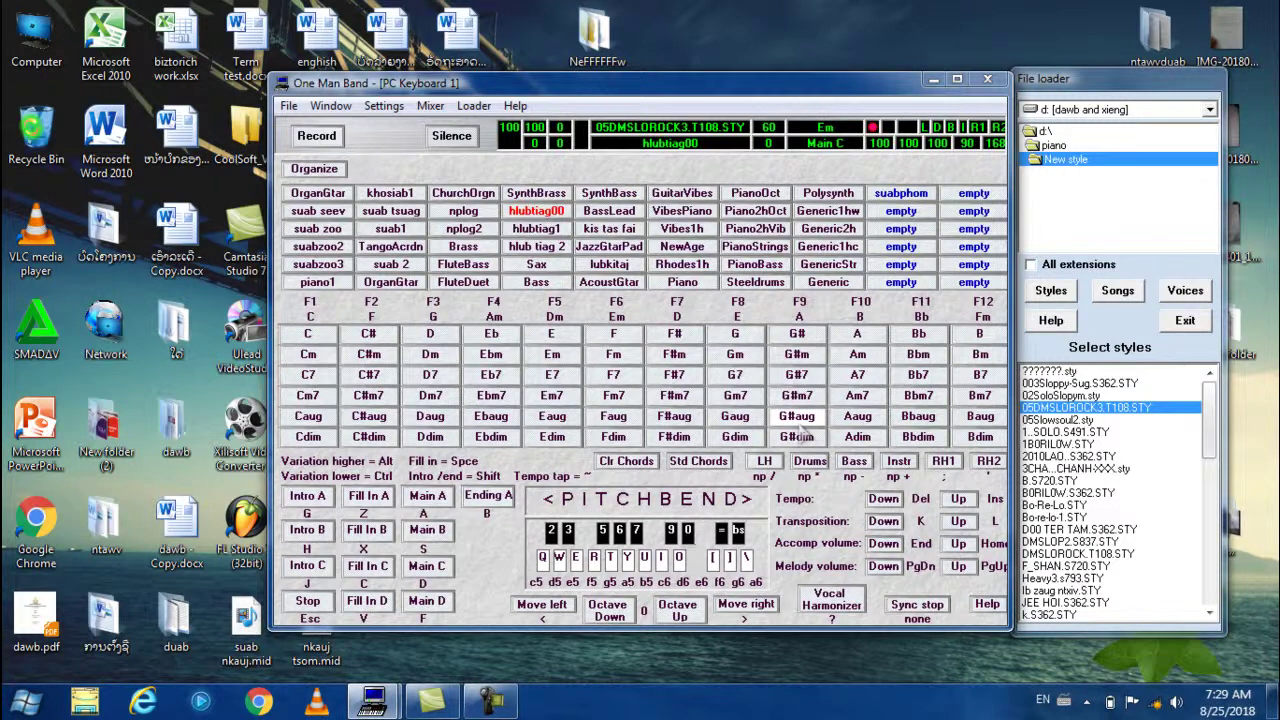
{"action": "key", "text": "]"}
{"action": "key", "text": "]"}
{"action": "key", "text": "p"}
{"action": "key", "text": "o"}
{"action": "key", "text": "p"}
{"action": "key", "text": "i"}
{"action": "key", "text": "o"}
{"action": "key", "text": "y"}
Change the chord to Am and play a lower hlubtiag00 phrase between e5 and d6
{"action": "key", "text": "F4"}
{"action": "key", "text": "t"}
{"action": "key", "text": "e"}
{"action": "key", "text": "t"}
{"action": "key", "text": "y"}
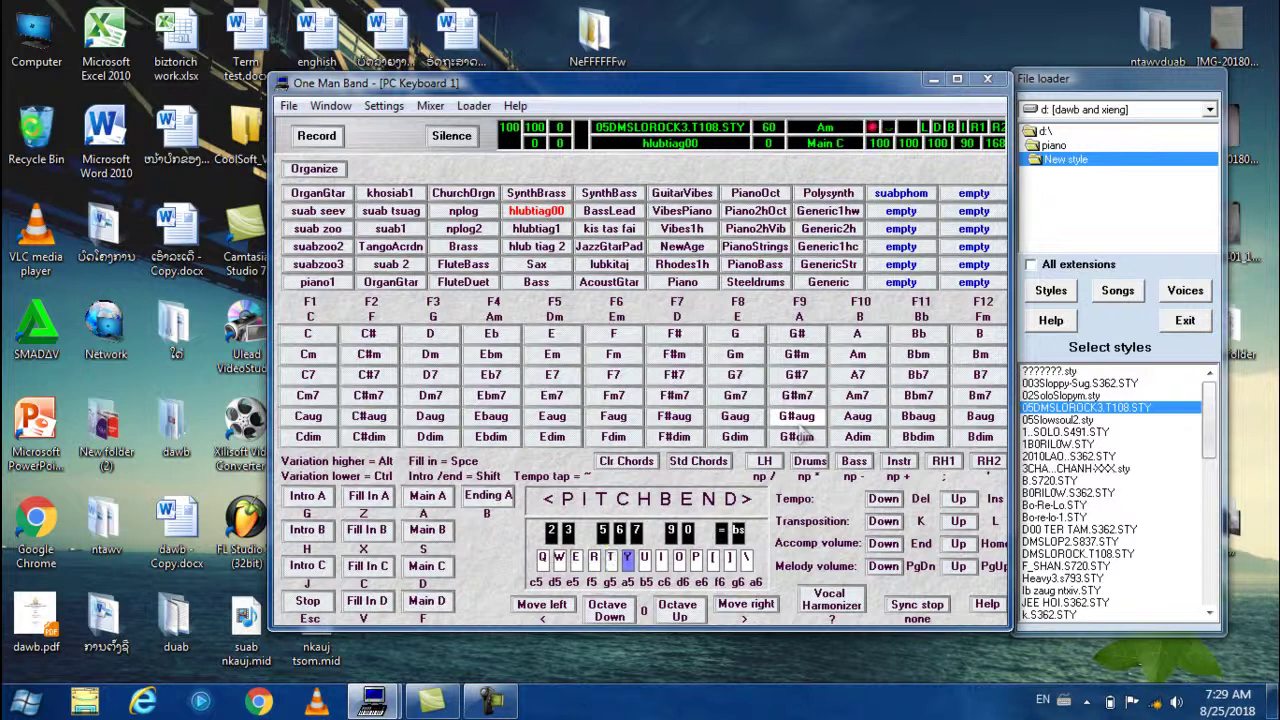
{"action": "key", "text": "t"}
{"action": "key", "text": "y"}
{"action": "key", "text": "i"}
{"action": "key", "text": "y"}
{"action": "key", "text": "i"}
{"action": "key", "text": "o"}
Change the chord to Dm, play a high hlubtiag00 phrase between c6 and a6, and close it with a fill-in
{"action": "key", "text": "F5"}
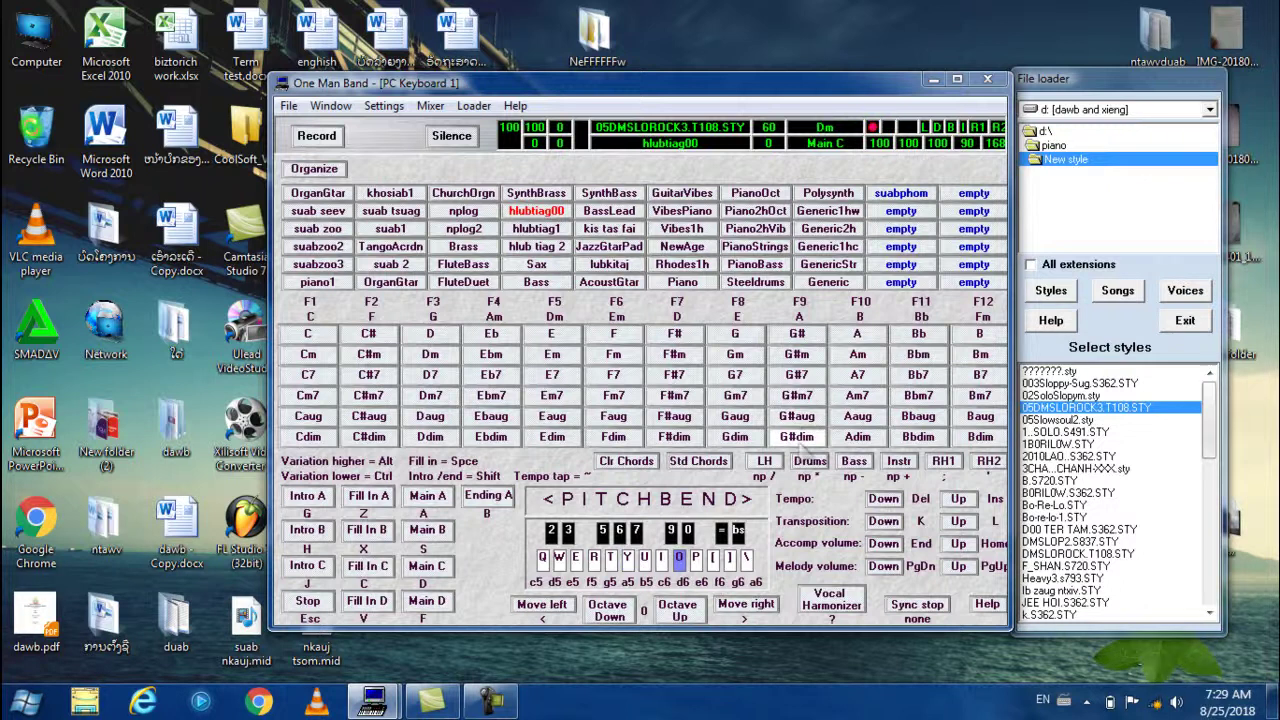
{"action": "key", "text": "p"}
{"action": "key", "text": "bracketright"}
{"action": "key", "text": "backslash"}
{"action": "key", "text": "bracketright"}
{"action": "key", "text": "p"}
{"action": "key", "text": "bracketright"}
{"action": "key", "text": "p"}
{"action": "key", "text": "o"}
{"action": "key", "text": "p"}
{"action": "key", "text": "o"}
{"action": "key", "text": "i"}
{"action": "key", "text": "space"}
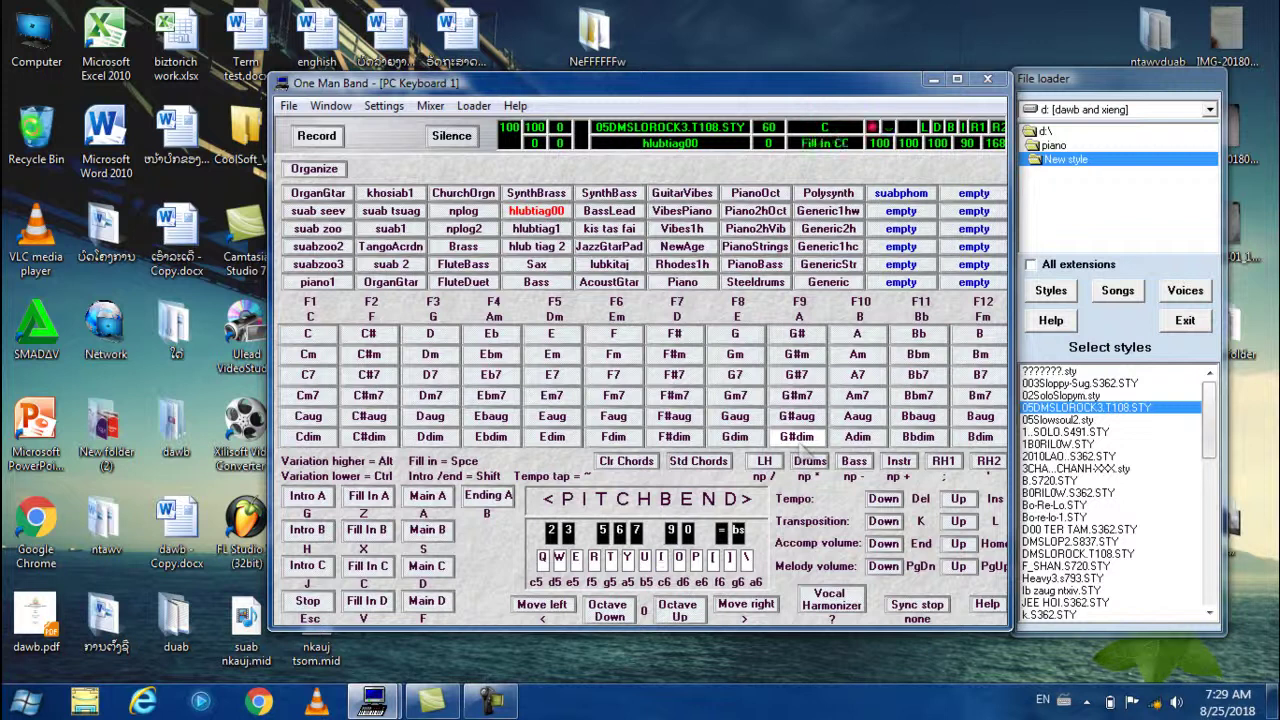
Switch to the hlub tiag 2 multivoice and play a melody between a5 and e6, changing the chord to Dm midway
{"action": "key", "text": "Down"}
{"action": "key", "text": "Down"}
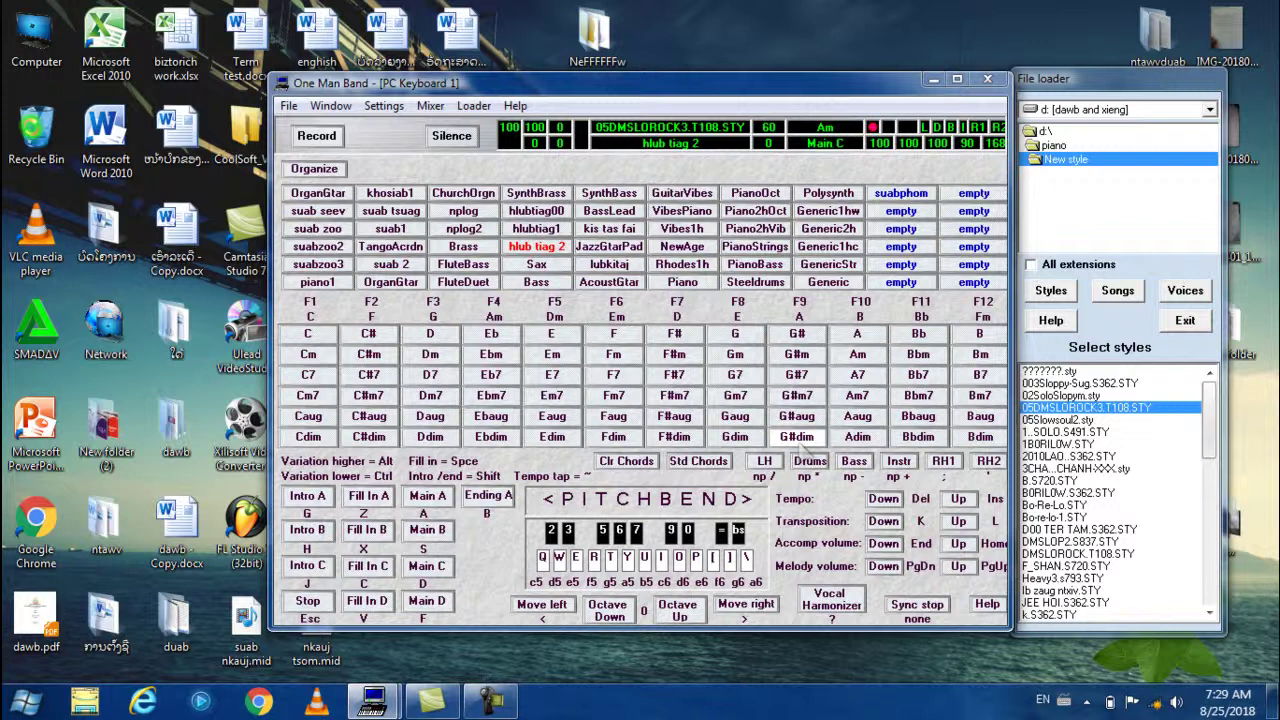
{"action": "key", "text": "p"}
{"action": "key", "text": "o"}
{"action": "key", "text": "p"}
{"action": "key", "text": "i"}
{"action": "key", "text": "o"}
{"action": "key", "text": "i"}
{"action": "key", "text": "y"}
{"action": "key", "text": "F5"}
{"action": "key", "text": "i"}
{"action": "key", "text": "o"}
{"action": "key", "text": "p"}
{"action": "key", "text": "i"}
{"action": "key", "text": "o"}
{"action": "key", "text": "p"}
{"action": "key", "text": "o"}
Switch to the Sax multivoice and play a short phrase between g5 and d6
{"action": "key", "text": "Down"}
{"action": "key", "text": "i"}
{"action": "key", "text": "o"}
{"action": "key", "text": "y"}
{"action": "key", "text": "i"}
{"action": "key", "text": "y"}
{"action": "key", "text": "t"}
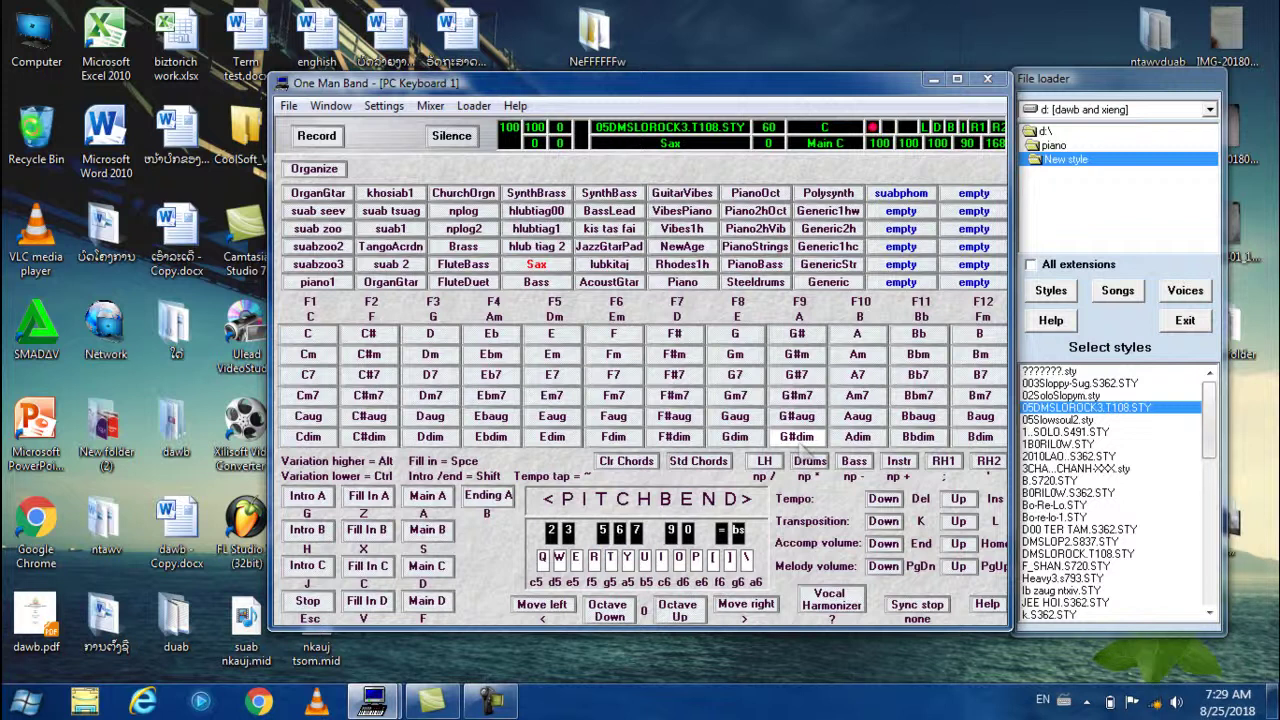
Play a short Sax phrase between g5 and e6 over the C chord and close it with Fill In C
{"action": "key", "text": "t"}
{"action": "key", "text": "y"}
{"action": "key", "text": "i"}
{"action": "key", "text": "p"}
{"action": "key", "text": "o"}
{"action": "key", "text": "i"}
{"action": "key", "text": "y"}
{"action": "key", "text": "i"}
{"action": "key", "text": "c"}
Continue the Sax melody over the C chord, starting from e6 and descending to g5, and end with Fill In C
{"action": "key", "text": "p"}
{"action": "key", "text": "i"}
{"action": "key", "text": "o"}
{"action": "key", "text": "y"}
{"action": "key", "text": "i"}
{"action": "key", "text": "o"}
{"action": "key", "text": "p"}
{"action": "key", "text": "o"}
{"action": "key", "text": "i"}
{"action": "key", "text": "t"}
{"action": "key", "text": "t"}
{"action": "key", "text": "y"}
{"action": "key", "text": "i"}
{"action": "key", "text": "p"}
{"action": "key", "text": "o"}
{"action": "key", "text": "p"}
{"action": "key", "text": "o"}
{"action": "key", "text": "i"}
{"action": "key", "text": "c"}
Change the chord to Am and play a Sax melody between g5 and e6
{"action": "key", "text": "F4"}
{"action": "key", "text": "p"}
{"action": "key", "text": "o"}
{"action": "key", "text": "i"}
{"action": "key", "text": "t"}
{"action": "key", "text": "y"}
{"action": "key", "text": "i"}
{"action": "key", "text": "y"}
{"action": "key", "text": "i"}
{"action": "key", "text": "o"}
{"action": "key", "text": "p"}
{"action": "key", "text": "i"}
{"action": "key", "text": "o"}
{"action": "key", "text": "p"}
{"action": "key", "text": "o"}
Change the chord to G, play a short Sax phrase between g5 and e6, and close it with a fill-in
{"action": "key", "text": "F3"}
{"action": "key", "text": "t"}
{"action": "key", "text": "y"}
{"action": "key", "text": "i"}
{"action": "key", "text": "p"}
{"action": "key", "text": "o"}
{"action": "key", "text": "i"}
{"action": "key", "text": "y"}
{"action": "key", "text": "i"}
{"action": "key", "text": "space"}
Change the chord to Am and play a high Sax phrase between a5 and g6
{"action": "key", "text": "F4"}
{"action": "key", "text": "p"}
{"action": "key", "text": "bracketright"}
{"action": "key", "text": "p"}
{"action": "key", "text": "o"}
{"action": "key", "text": "i"}
{"action": "key", "text": "o"}
{"action": "key", "text": "y"}
Change the chord to Dm, play a long Sax melody between g5 and g6, and close it with Fill In C
{"action": "key", "text": "F5"}
{"action": "key", "text": "p"}
{"action": "key", "text": "bracketright"}
{"action": "key", "text": "p"}
{"action": "key", "text": "o"}
{"action": "key", "text": "i"}
{"action": "key", "text": "o"}
{"action": "key", "text": "t"}
{"action": "key", "text": "y"}
{"action": "key", "text": "i"}
{"action": "key", "text": "p"}
{"action": "key", "text": "o"}
{"action": "key", "text": "i"}
{"action": "key", "text": "y"}
{"action": "key", "text": "t"}
{"action": "key", "text": "t"}
{"action": "key", "text": "y"}
{"action": "key", "text": "i"}
{"action": "key", "text": "p"}
{"action": "key", "text": "o"}
{"action": "key", "text": "i"}
{"action": "key", "text": "y"}
{"action": "key", "text": "i"}
{"action": "key", "text": "c"}
Play a wide-ranging Sax melody over the Dm chord, rising from e5 to a6 and falling back to e5
{"action": "key", "text": "y"}
{"action": "key", "text": "t"}
{"action": "key", "text": "e"}
{"action": "key", "text": "t"}
{"action": "key", "text": "y"}
{"action": "key", "text": "i"}
{"action": "key", "text": "o"}
{"action": "key", "text": "p"}
{"action": "key", "text": "bracketright"}
{"action": "key", "text": "backslash"}
{"action": "key", "text": "bracketright"}
{"action": "key", "text": "p"}
{"action": "key", "text": "o"}
{"action": "key", "text": "i"}
{"action": "key", "text": "o"}
{"action": "key", "text": "i"}
{"action": "key", "text": "y"}
{"action": "key", "text": "i"}
{"action": "key", "text": "y"}
{"action": "key", "text": "t"}
{"action": "key", "text": "e"}
{"action": "key", "text": "t"}
{"action": "key", "text": "y"}
{"action": "key", "text": "i"}
{"action": "key", "text": "o"}
Trigger the Dm chord again, play a Sax phrase between a5 and g6, and close it with a fill-in
{"action": "key", "text": "F5"}
{"action": "key", "text": "p"}
{"action": "key", "text": "bracketright"}
{"action": "key", "text": "p"}
{"action": "key", "text": "o"}
{"action": "key", "text": "i"}
{"action": "key", "text": "o"}
{"action": "key", "text": "y"}
{"action": "key", "text": "u"}
{"action": "key", "text": "i"}
{"action": "key", "text": "space"}
Switch from Sax to the hlubtiag00 multivoice and change the chord to Am
{"action": "key", "text": "Up"}
{"action": "key", "text": "Up"}
{"action": "key", "text": "Up"}
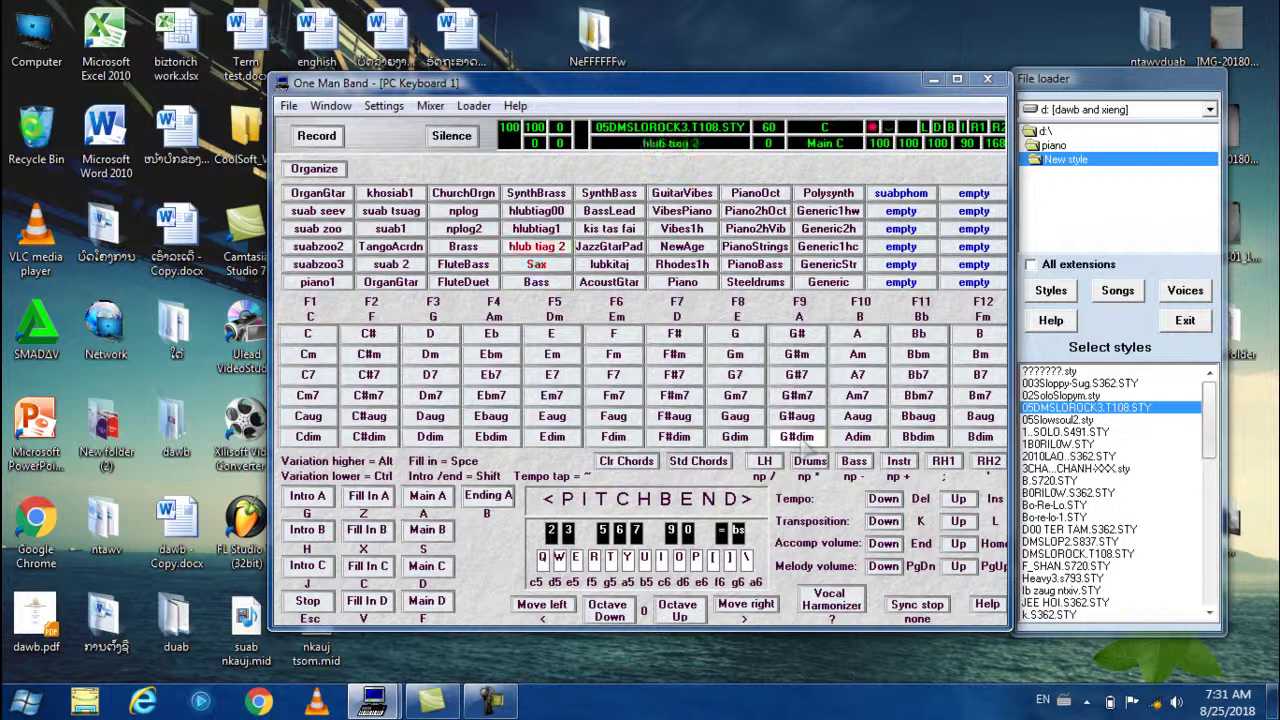
{"action": "key", "text": "F4"}
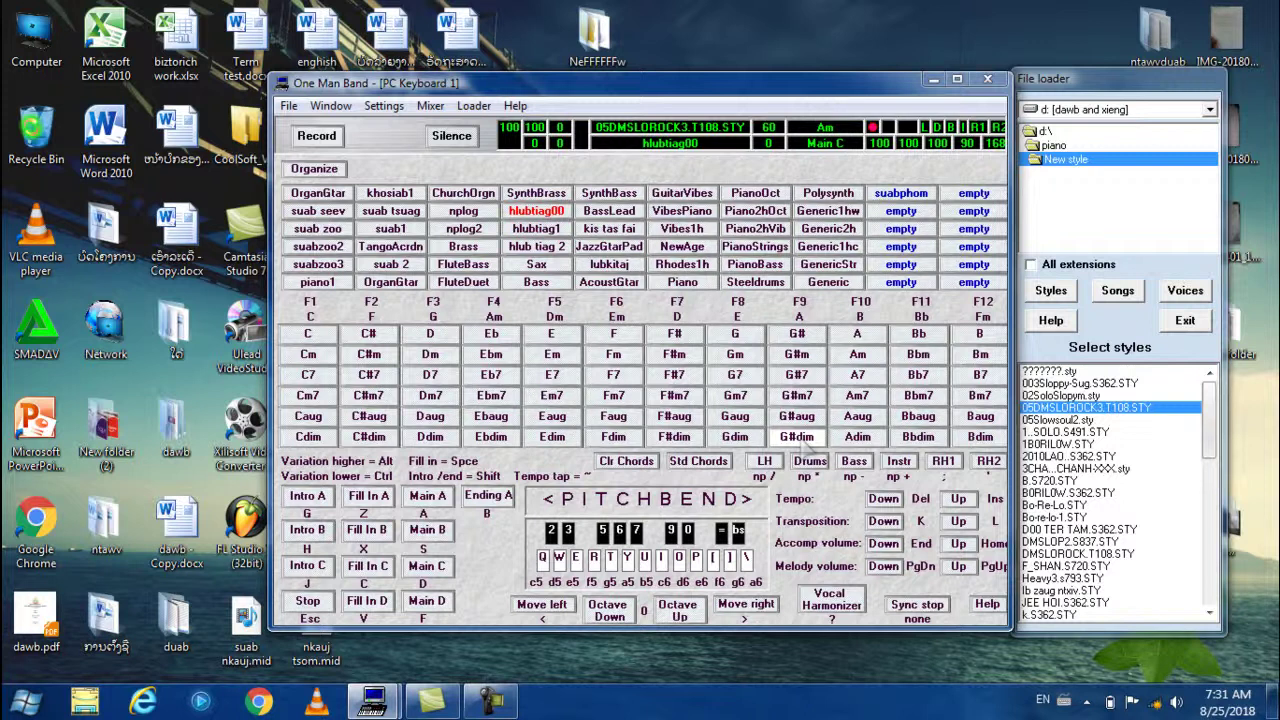
Play a hlubtiag00 melody phrase over the Am chord, moving between g5 and e6
{"action": "key", "text": "p"}
{"action": "key", "text": "o"}
{"action": "key", "text": "i"}
{"action": "key", "text": "o"}
{"action": "key", "text": "p"}
{"action": "key", "text": "i"}
{"action": "key", "text": "t"}
{"action": "key", "text": "y"}
{"action": "key", "text": "i"}
Change the chord to Dm and play a short hlubtiag00 phrase between c6 and e6
{"action": "key", "text": "F5"}
{"action": "key", "text": "i"}
{"action": "key", "text": "o"}
{"action": "key", "text": "p"}
{"action": "key", "text": "i"}
{"action": "key", "text": "o"}
{"action": "key", "text": "p"}
{"action": "key", "text": "o"}
Change the chord to G and play a hlubtiag00 phrase falling from e6 to g5
{"action": "key", "text": "F3"}
{"action": "key", "text": "p"}
{"action": "key", "text": "o"}
{"action": "key", "text": "i"}
{"action": "key", "text": "y"}
{"action": "key", "text": "i"}
{"action": "key", "text": "t"}
Change the chord to C, play a hlubtiag00 melody rising from e5 to e6, and close it with Fill In C
{"action": "key", "text": "F1"}
{"action": "key", "text": "e"}
{"action": "key", "text": "t"}
{"action": "key", "text": "y"}
{"action": "key", "text": "i"}
{"action": "key", "text": "o"}
{"action": "key", "text": "p"}
{"action": "key", "text": "o"}
{"action": "key", "text": "i"}
{"action": "key", "text": "i"}
{"action": "key", "text": "c"}
Switch to the SynthBrass multivoice and play a phrase falling from g6 to a5 over the C chord
{"action": "key", "text": "Up"}
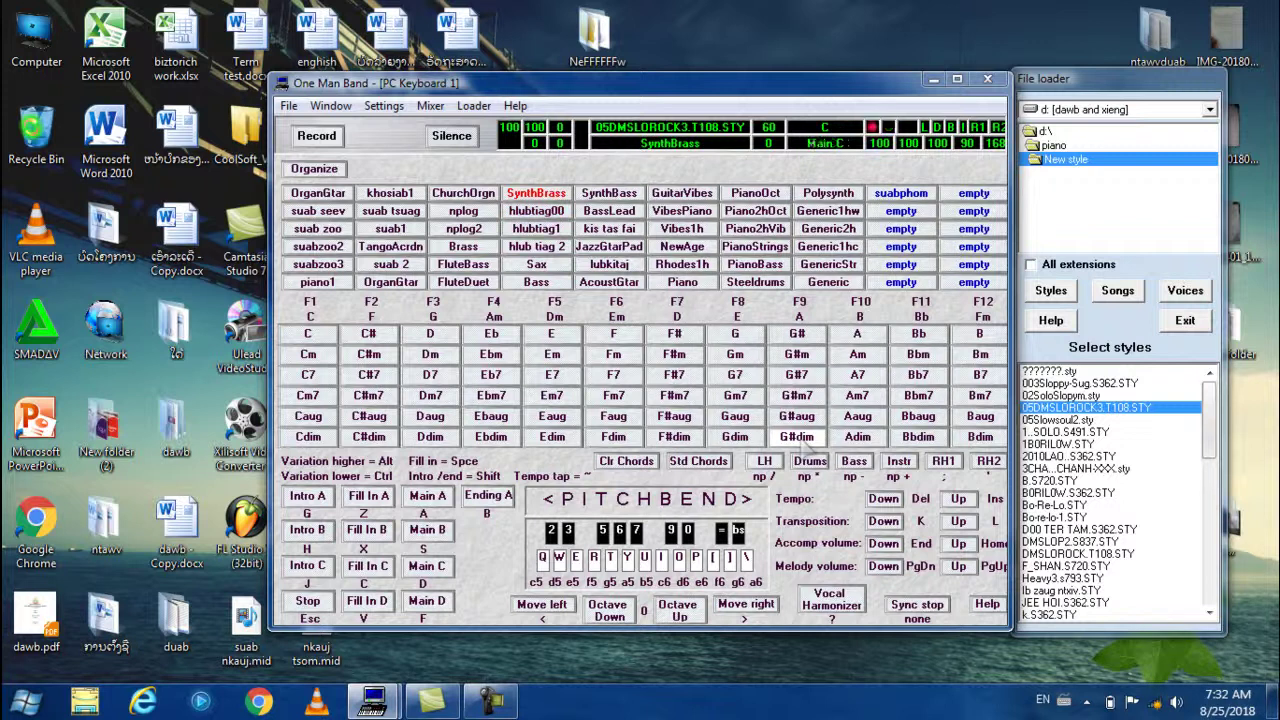
{"action": "key", "text": "]"}
{"action": "key", "text": "p"}
{"action": "key", "text": "o"}
{"action": "key", "text": "p"}
{"action": "key", "text": "i"}
{"action": "key", "text": "o"}
{"action": "key", "text": "i"}
{"action": "key", "text": "y"}
Change the chord to Dm and play a SynthBrass phrase rising from a5 to g6 and falling back to d6
{"action": "key", "text": "F5"}
{"action": "key", "text": "y"}
{"action": "key", "text": "i"}
{"action": "key", "text": "o"}
{"action": "key", "text": "p"}
{"action": "key", "text": "bracketright"}
{"action": "key", "text": "p"}
{"action": "key", "text": "o"}
{"action": "key", "text": "i"}
{"action": "key", "text": "o"}
Change the chord to G and play a short descending SynthBrass phrase from e6 to g5
{"action": "key", "text": "F3"}
{"action": "key", "text": "p"}
{"action": "key", "text": "o"}
{"action": "key", "text": "i"}
{"action": "key", "text": "t"}
Switch to the ChurchOrgn multivoice, play a phrase between a5 and g6 over the C chord, and close it with a fill-in
{"action": "key", "text": "Left"}
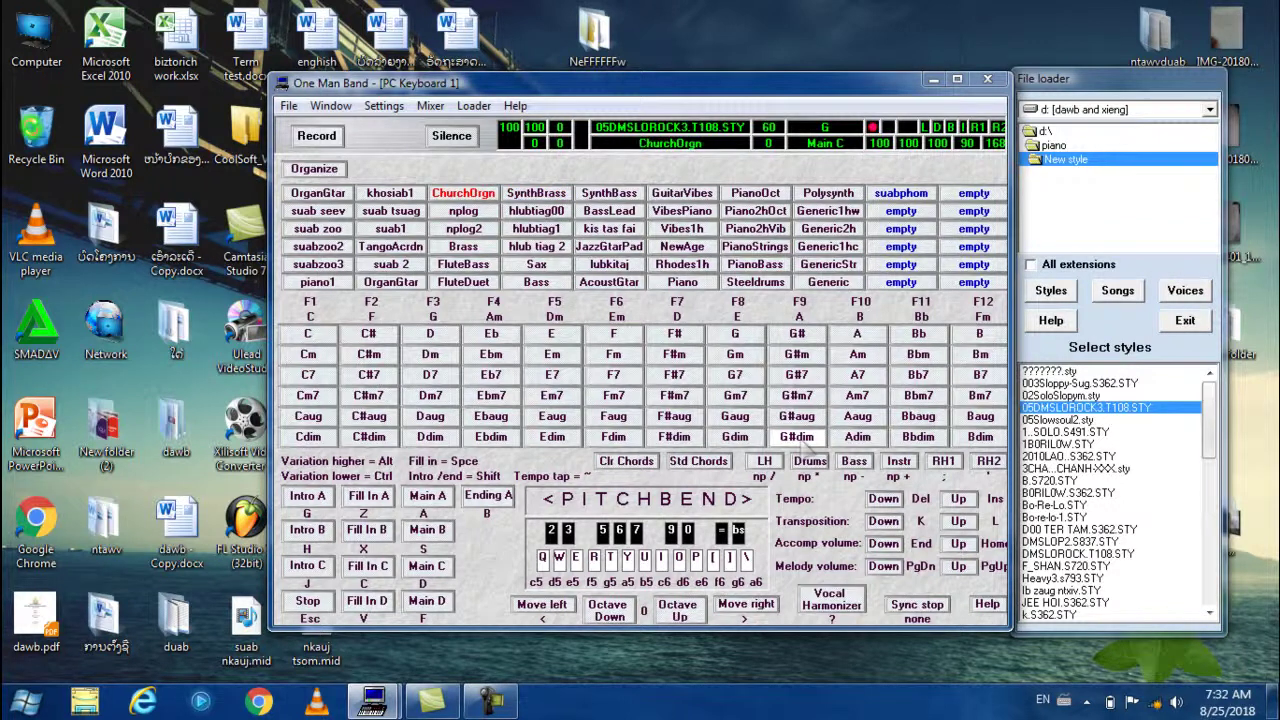
{"action": "key", "text": "F1"}
{"action": "key", "text": "i"}
{"action": "key", "text": "o"}
{"action": "key", "text": "p"}
{"action": "key", "text": "]"}
{"action": "key", "text": "p"}
{"action": "key", "text": "o"}
{"action": "key", "text": "i"}
{"action": "key", "text": "y"}
{"action": "key", "text": "i"}
{"action": "key", "text": "space"}
Change the chord to Am and play a ChurchOrgn phrase falling from e6 to e5 and rising to a5
{"action": "key", "text": "F4"}
{"action": "key", "text": "p"}
{"action": "key", "text": "o"}
{"action": "key", "text": "i"}
{"action": "key", "text": "y"}
{"action": "key", "text": "t"}
{"action": "key", "text": "e"}
{"action": "key", "text": "t"}
{"action": "key", "text": "y"}
Change the chord to Dm and play a ChurchOrgn phrase between a5 and e6
{"action": "key", "text": "F5"}
{"action": "key", "text": "p"}
{"action": "key", "text": "o"}
{"action": "key", "text": "i"}
{"action": "key", "text": "o"}
{"action": "key", "text": "p"}
{"action": "key", "text": "i"}
{"action": "key", "text": "y"}
{"action": "key", "text": "i"}
{"action": "key", "text": "o"}
Change the chord to G and on to C, play a ChurchOrgn phrase between a5 and g6, and close it with a fill-in
{"action": "key", "text": "F3"}
{"action": "key", "text": "F1"}
{"action": "key", "text": "]"}
{"action": "key", "text": "p"}
{"action": "key", "text": "o"}
{"action": "key", "text": "p"}
{"action": "key", "text": "i"}
{"action": "key", "text": "o"}
{"action": "key", "text": "y"}
{"action": "key", "text": "i"}
{"action": "key", "text": "space"}
Switch to the hlub tiag 2 multivoice, trigger Fill In C, and play a phrase between a5 and e6 over the C chord
{"action": "key", "text": "Down"}
{"action": "key", "text": "Right"}
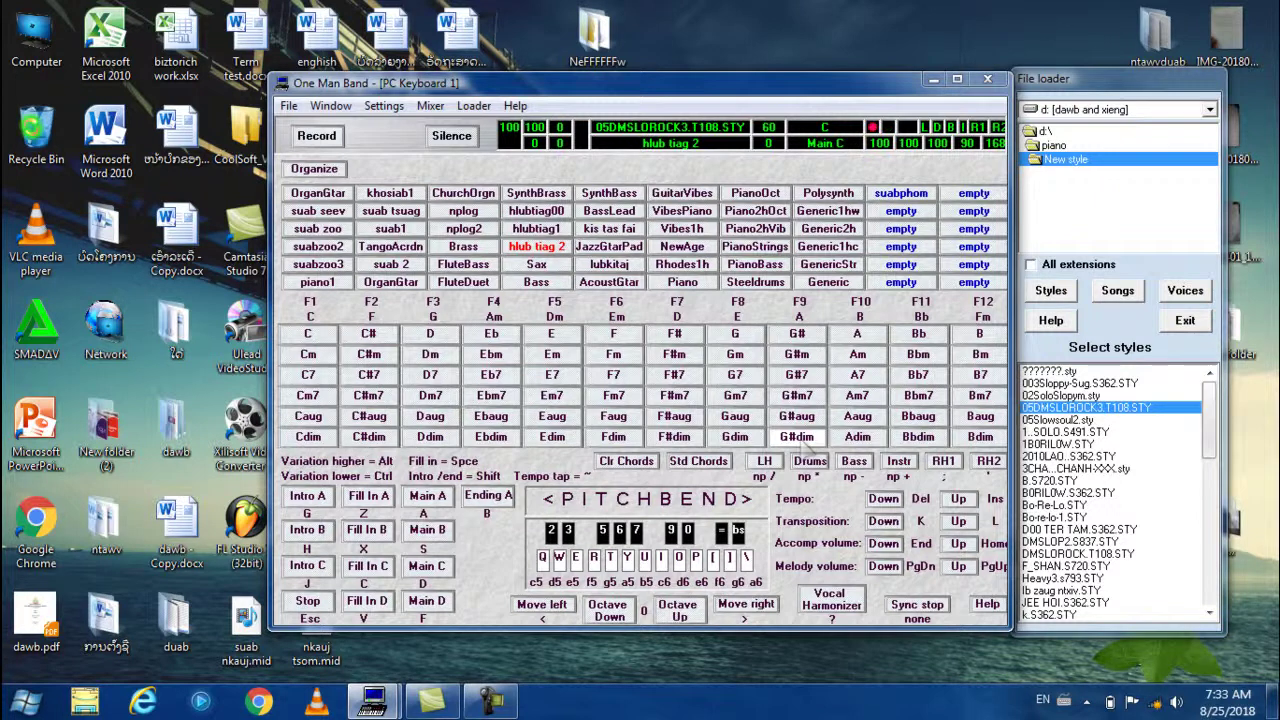
{"action": "key", "text": "c"}
{"action": "key", "text": "p"}
{"action": "key", "text": "o"}
{"action": "key", "text": "i"}
{"action": "key", "text": "o"}
{"action": "key", "text": "y"}
{"action": "key", "text": "i"}
Continue the hlub tiag 2 melody with a low phrase between e5 and c6
{"action": "key", "text": "y"}
{"action": "key", "text": "t"}
{"action": "key", "text": "y"}
{"action": "key", "text": "t"}
{"action": "key", "text": "e"}
{"action": "key", "text": "t"}
{"action": "key", "text": "y"}
{"action": "key", "text": "i"}
Play a high hlub tiag 2 phrase rising from e6 to a6 and falling back to c6
{"action": "key", "text": "p"}
{"action": "key", "text": "]"}
{"action": "key", "text": "\\"}
{"action": "key", "text": "]"}
{"action": "key", "text": "p"}
{"action": "key", "text": "o"}
{"action": "key", "text": "i"}
{"action": "key", "text": "o"}
Play a hlub tiag 2 phrase climbing from g5 to g6 and coming down to c6
{"action": "key", "text": "y"}
{"action": "key", "text": "t"}
{"action": "key", "text": "y"}
{"action": "key", "text": "i"}
{"action": "key", "text": "o"}
{"action": "key", "text": "bracketright"}
{"action": "key", "text": "p"}
{"action": "key", "text": "o"}
{"action": "key", "text": "i"}
Trigger the C chord again, finish the melody on b5 and c6, and end the accompaniment with Fill In C and Ending A
{"action": "key", "text": "F1"}
{"action": "key", "text": "u"}
{"action": "key", "text": "i"}
{"action": "key", "text": "c"}
{"action": "key", "text": "b"}
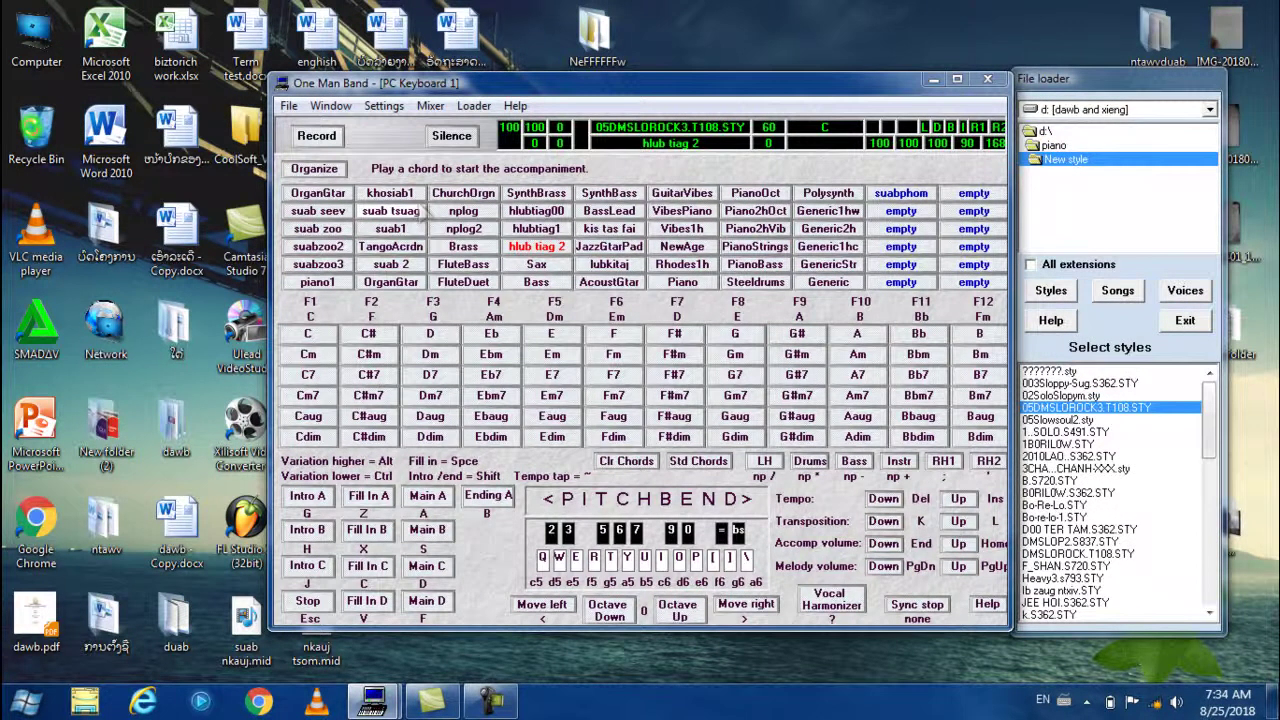
Select the nplog multivoice and play a short phrase between a5 and d6 without accompaniment
{"action": "left_click", "coordinate": [460, 211]}
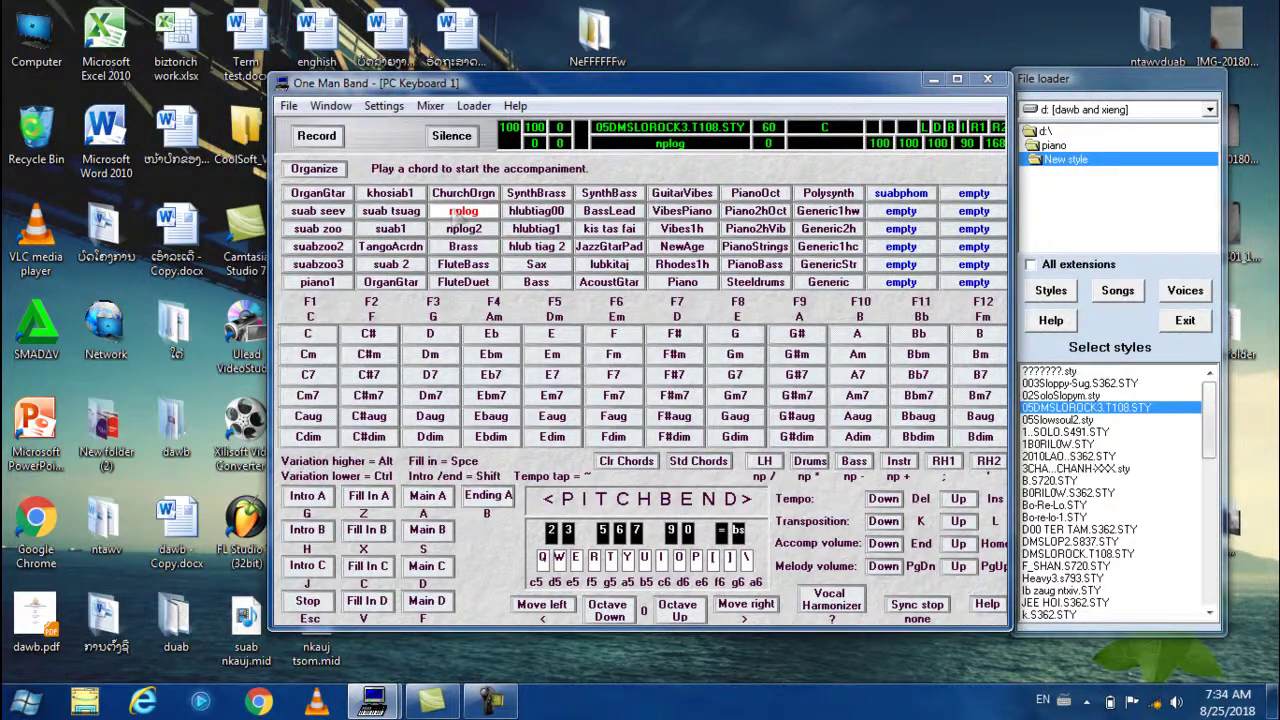
{"action": "key", "text": "o"}
{"action": "key", "text": "o"}
{"action": "key", "text": "i"}
{"action": "key", "text": "y"}
{"action": "key", "text": "i"}
{"action": "key", "text": "o"}
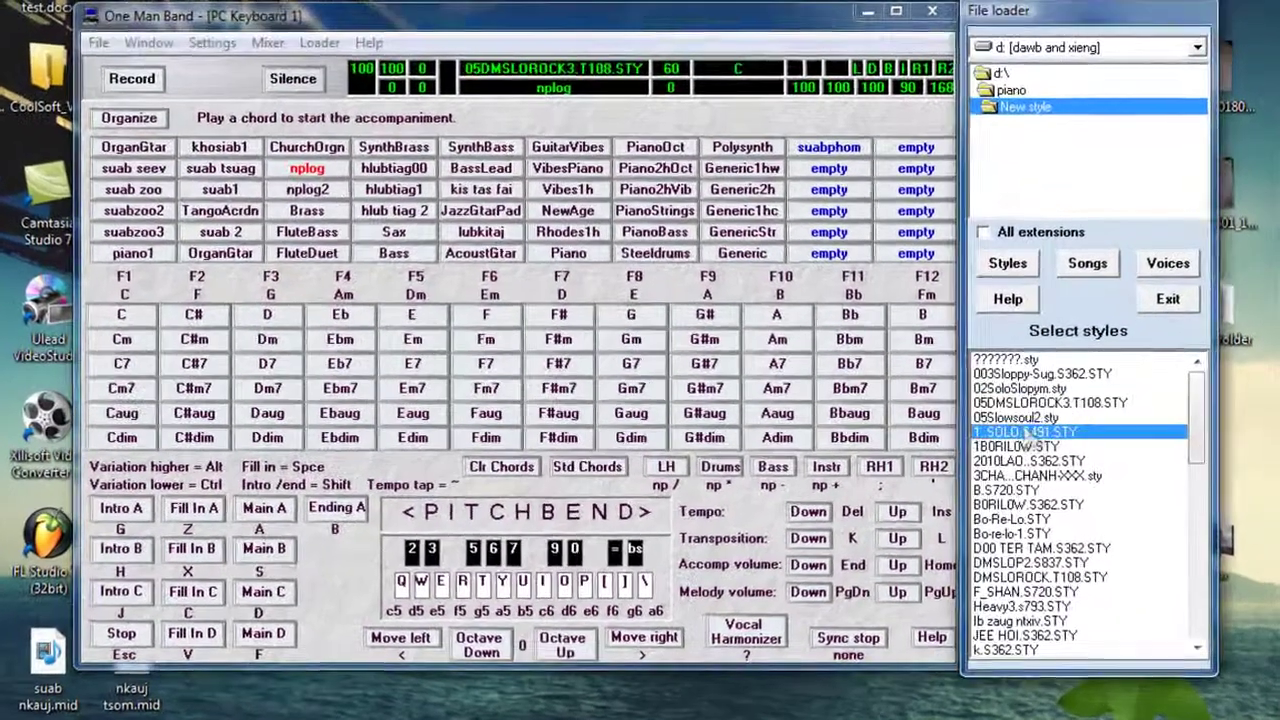
Load the 1..SOLO.S491.STY style and look through the remaining styles in the New style folder
{"action": "double_click", "coordinate": [1068, 432]}
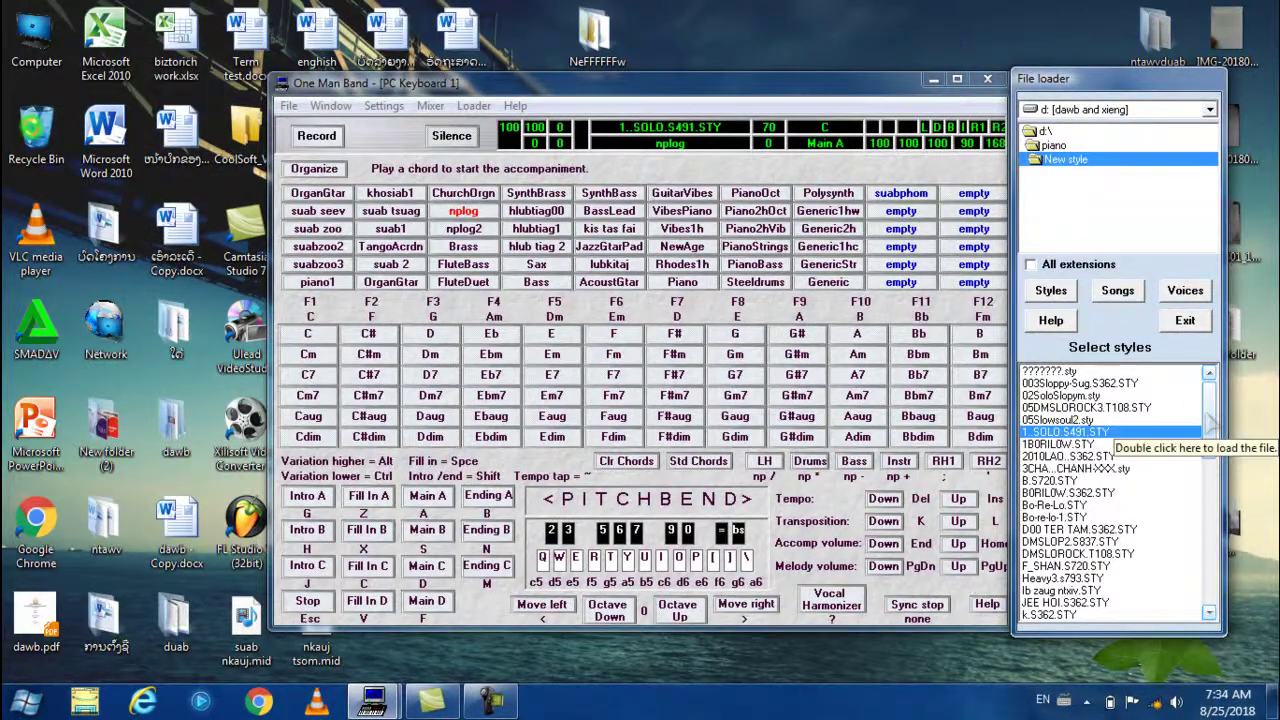
{"action": "scroll", "coordinate": [1210, 424], "scroll_direction": "down", "scroll_amount": 3}
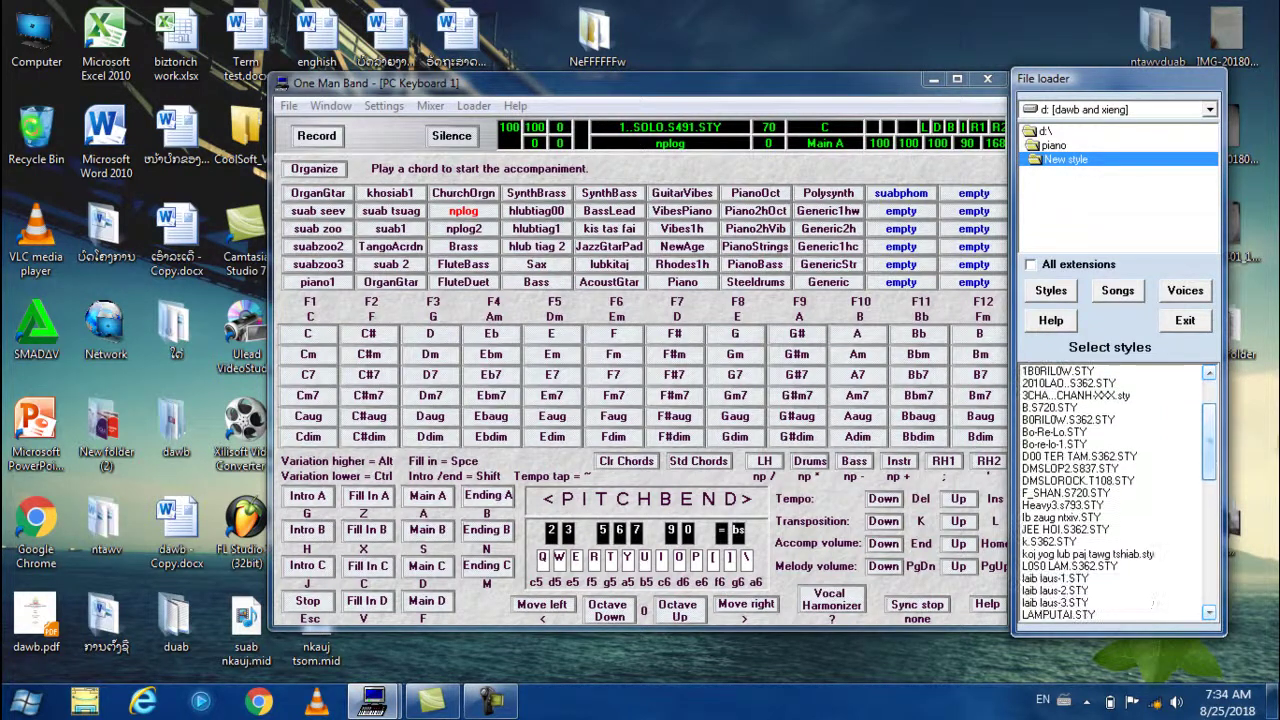
{"action": "scroll", "coordinate": [1258, 487], "scroll_direction": "down", "scroll_amount": 3}
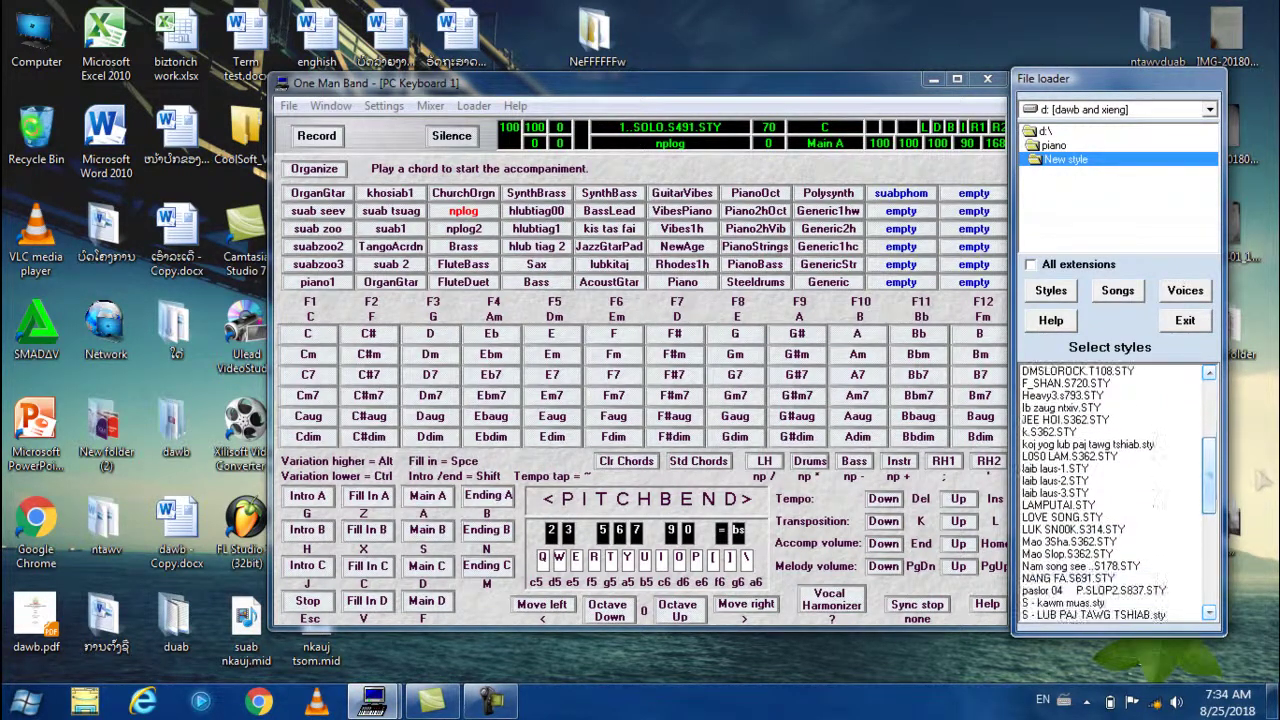
{"action": "scroll", "coordinate": [1258, 487], "scroll_direction": "down", "scroll_amount": 3}
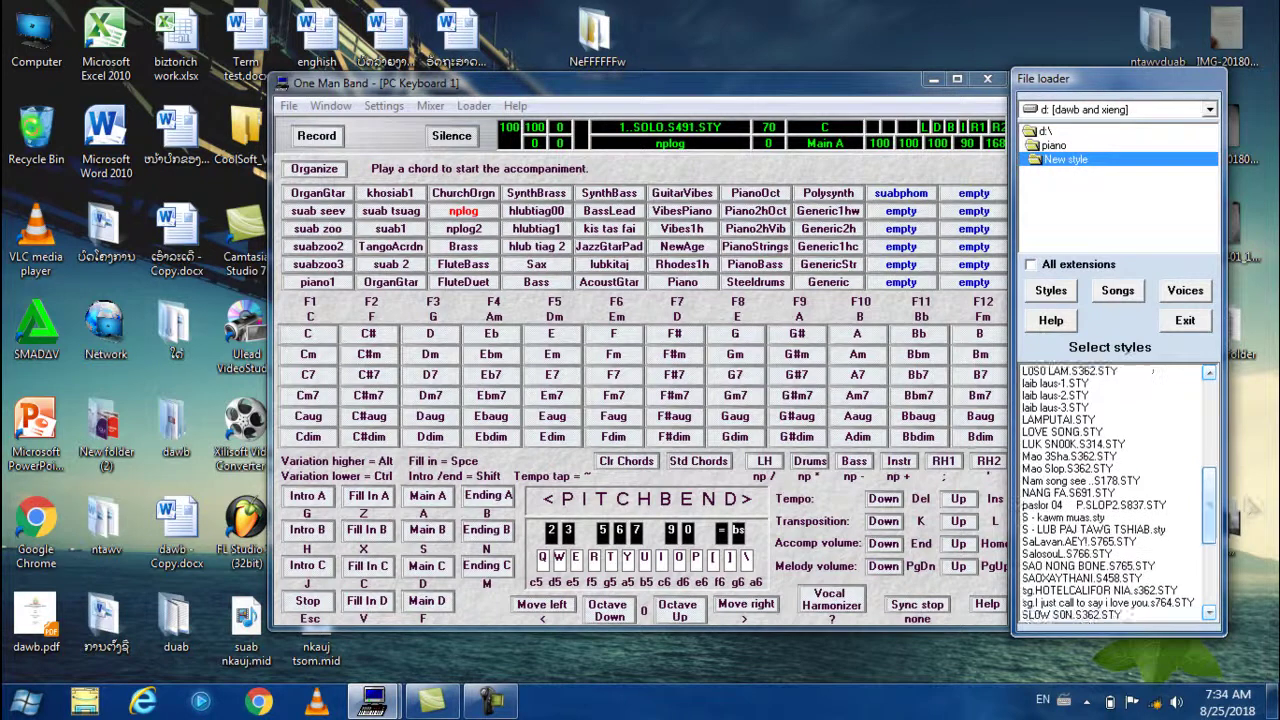
{"action": "scroll", "coordinate": [1248, 515], "scroll_direction": "down", "scroll_amount": 3}
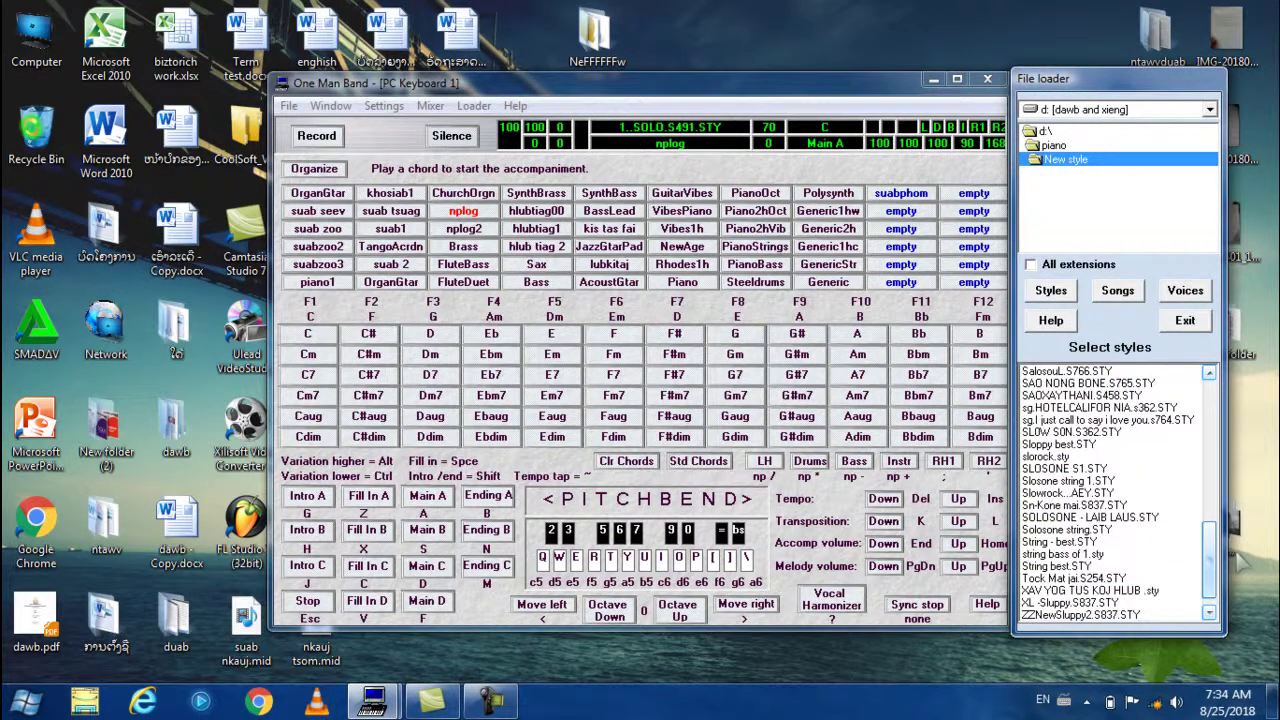
{"action": "left_click_drag", "start_coordinate": [1215, 563], "coordinate": [1215, 546]}
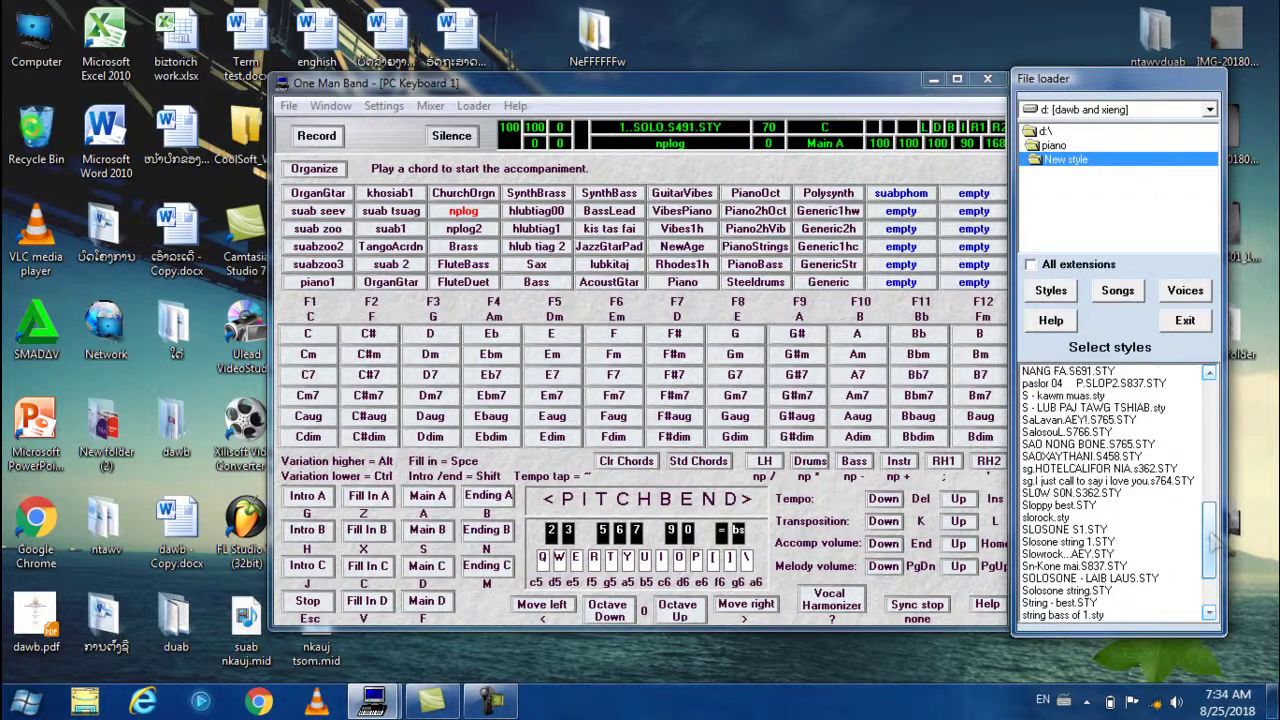
{"action": "left_click_drag", "start_coordinate": [1213, 543], "coordinate": [1211, 468]}
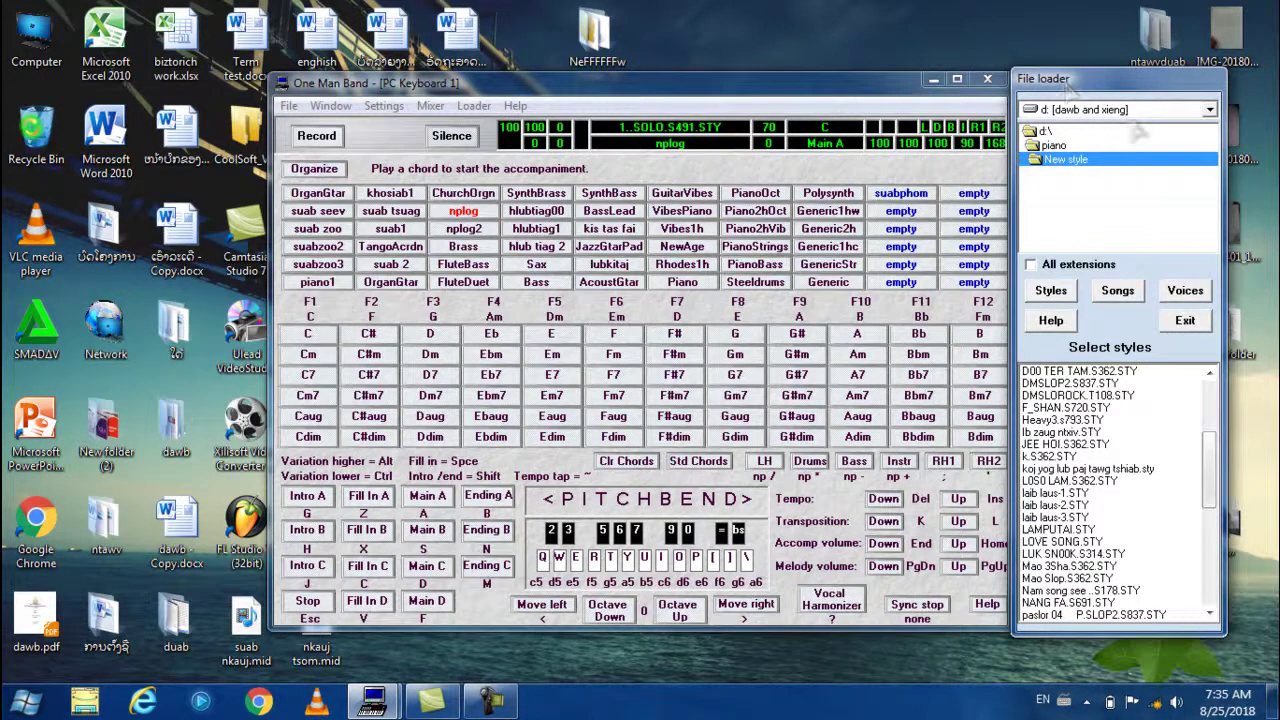
Choose the d: drive again, return to its root directory, and open the suabnkauj folder
{"action": "left_click", "coordinate": [1200, 112]}
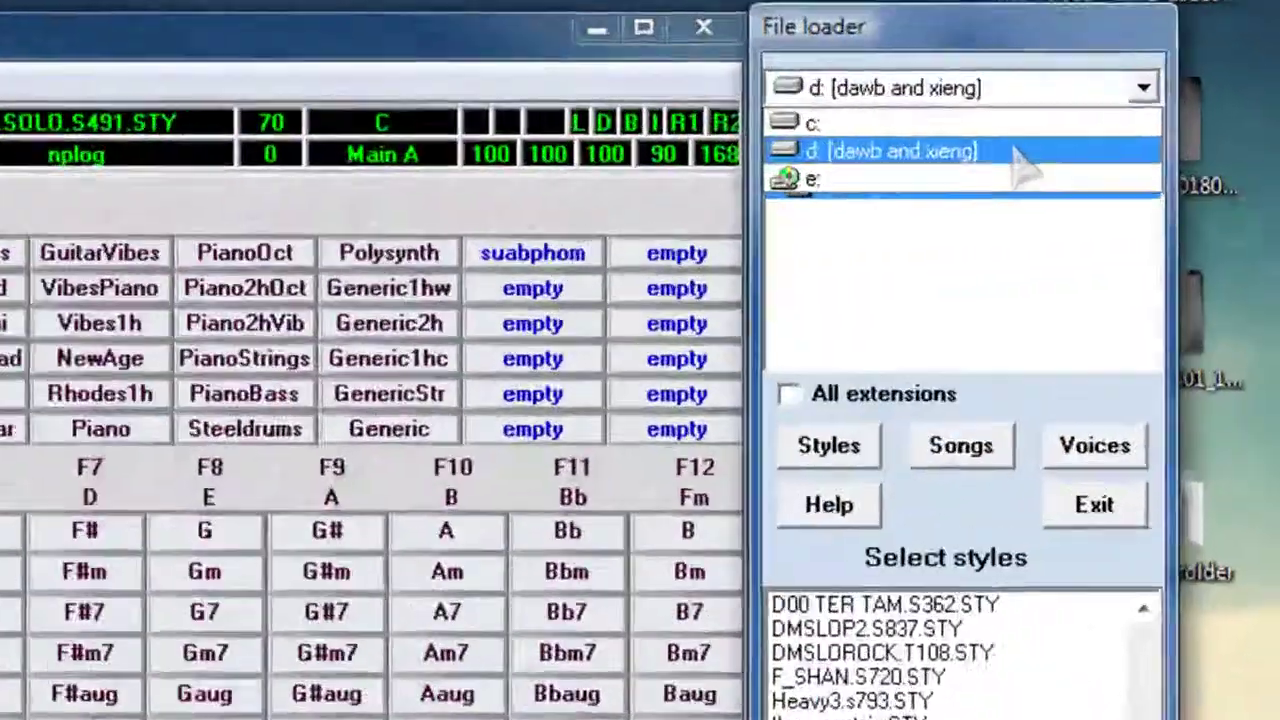
{"action": "left_click", "coordinate": [1013, 150]}
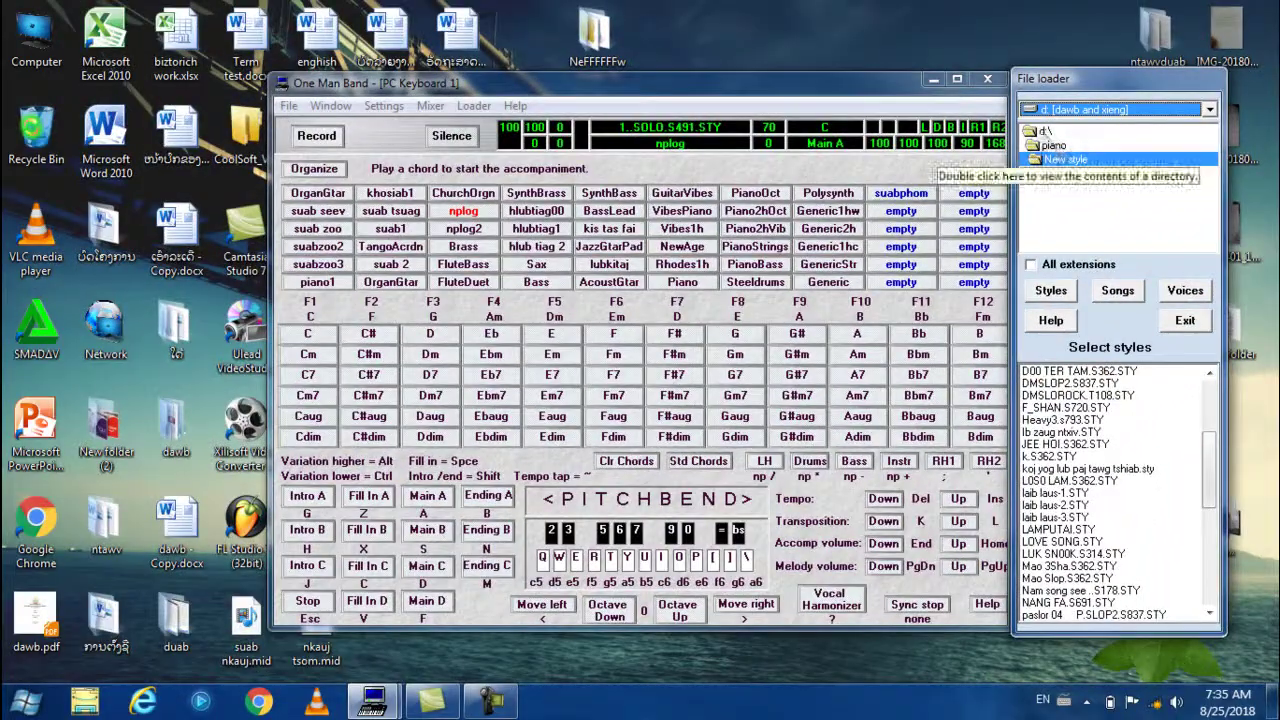
{"action": "double_click", "coordinate": [1043, 131]}
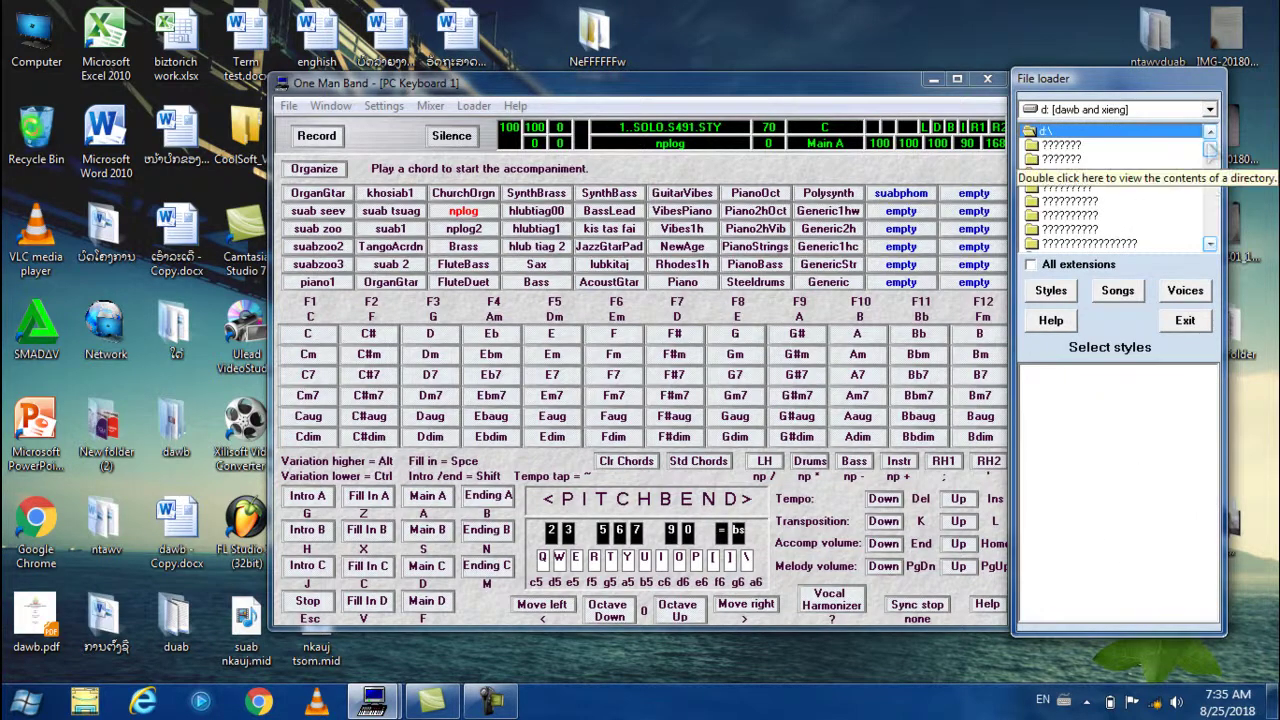
{"action": "left_click", "coordinate": [1212, 204]}
{"action": "left_click_drag", "start_coordinate": [1210, 204], "coordinate": [1208, 230]}
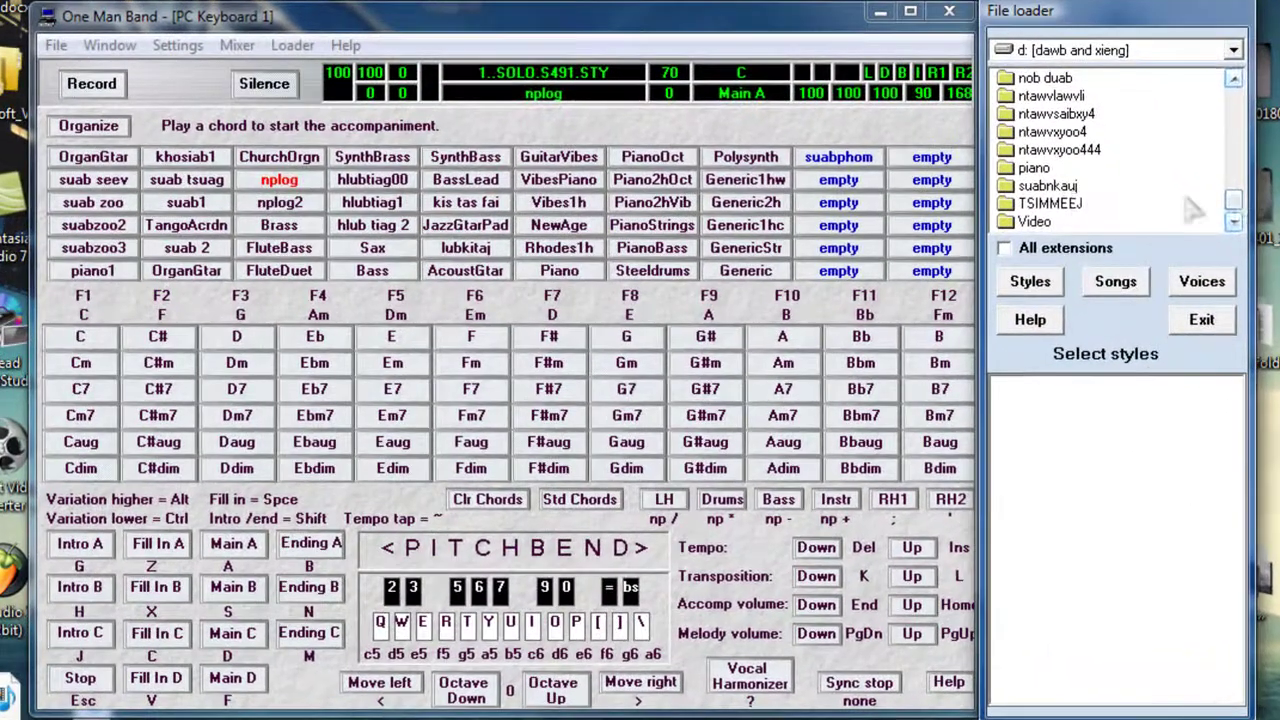
{"action": "double_click", "coordinate": [1068, 186]}
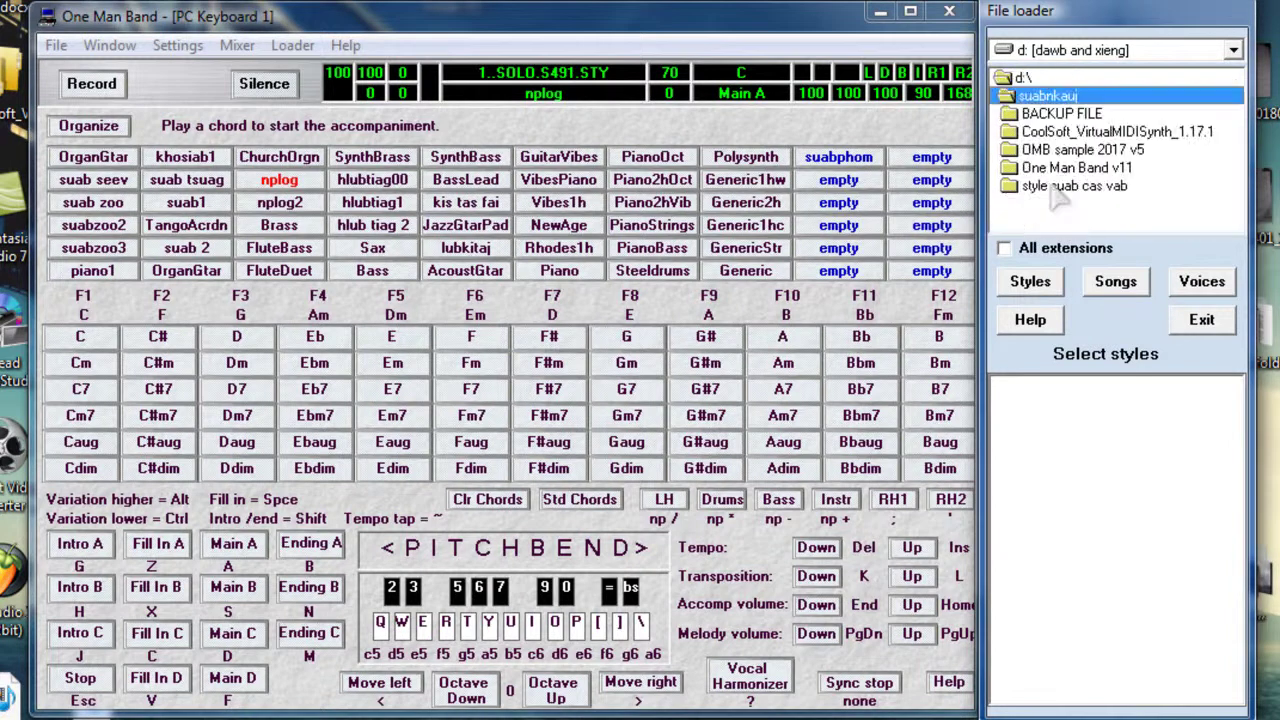
{"action": "double_click", "coordinate": [1070, 187]}
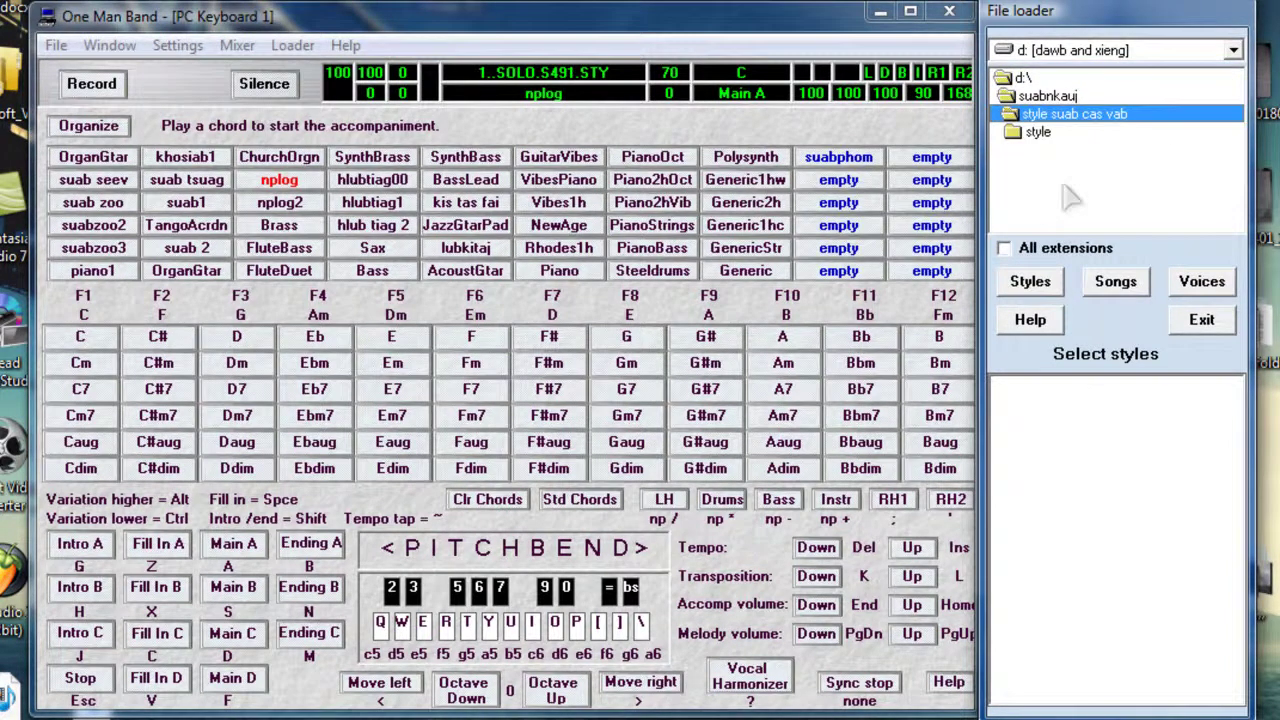
{"action": "double_click", "coordinate": [1038, 133]}
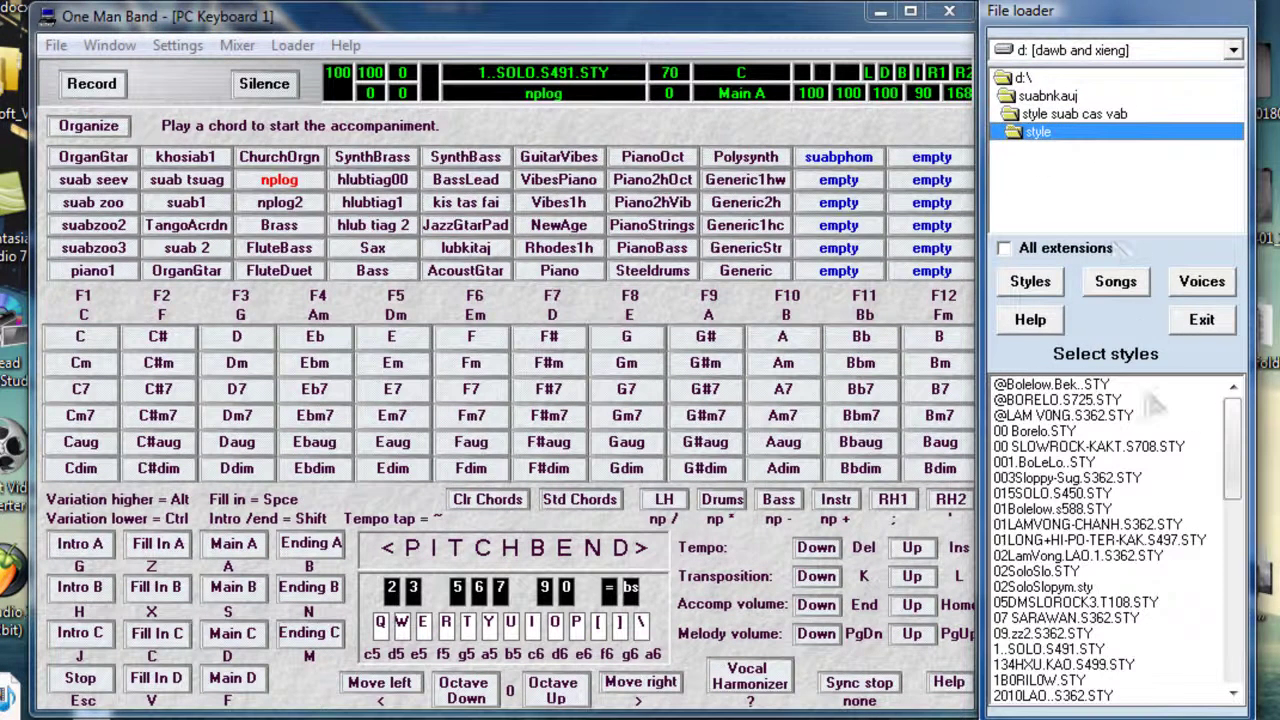
{"action": "double_click", "coordinate": [1110, 418]}
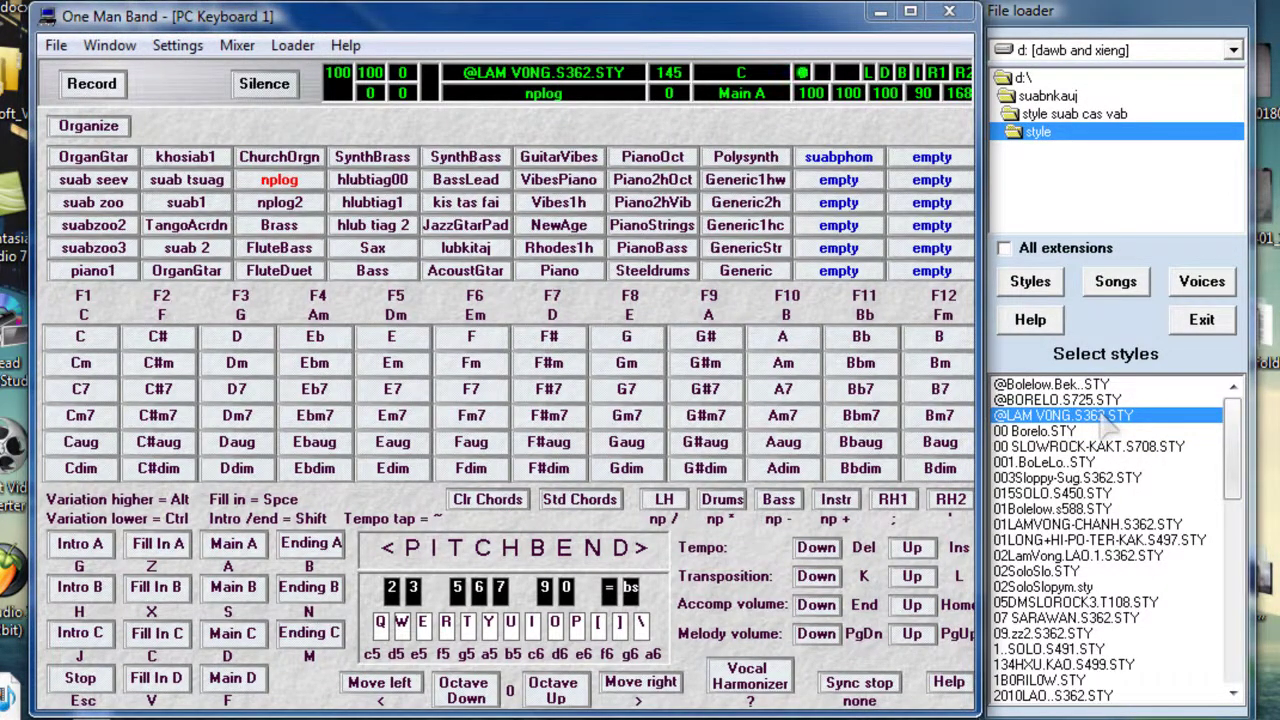
Play opening phrases rising from c6 to g6 with the nplog multivoice over C, starting each with a fill-in
{"action": "key", "text": "space"}
{"action": "key", "text": "i"}
{"action": "key", "text": "o"}
{"action": "key", "text": "p"}
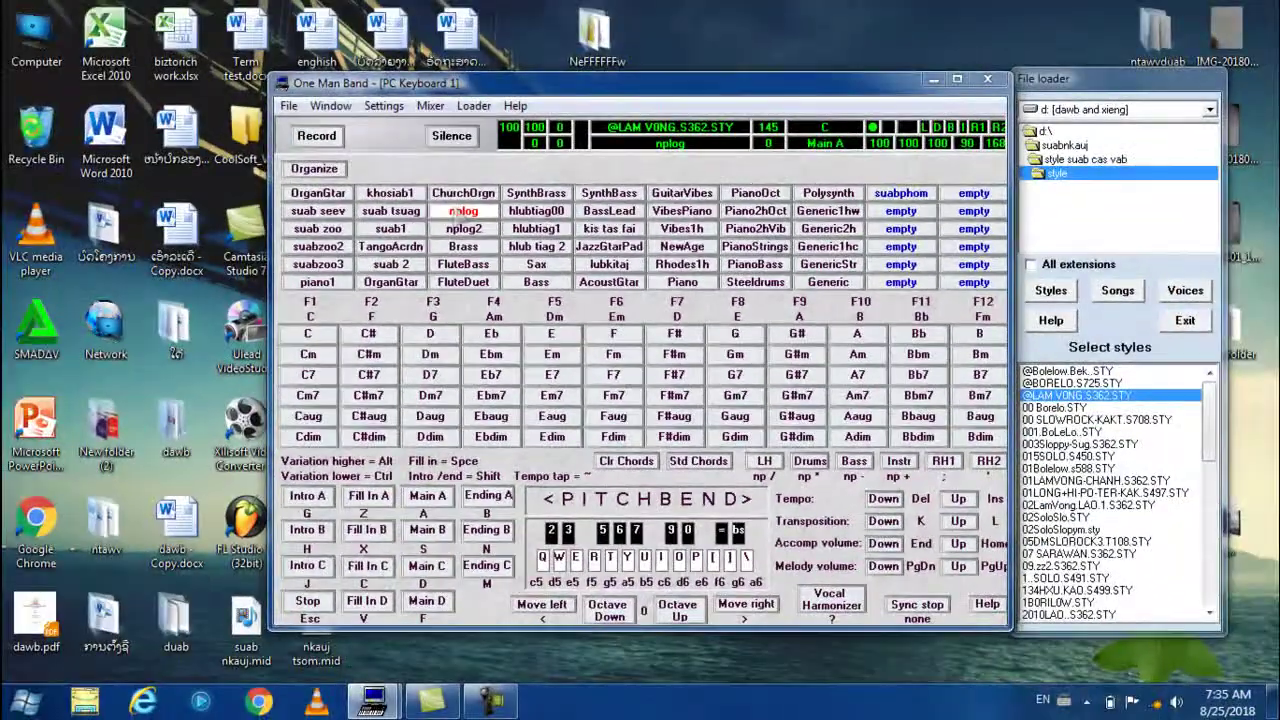
{"action": "key", "text": "space"}
{"action": "key", "text": "i"}
{"action": "key", "text": "o"}
{"action": "key", "text": "p"}
{"action": "key", "text": "bracketright"}
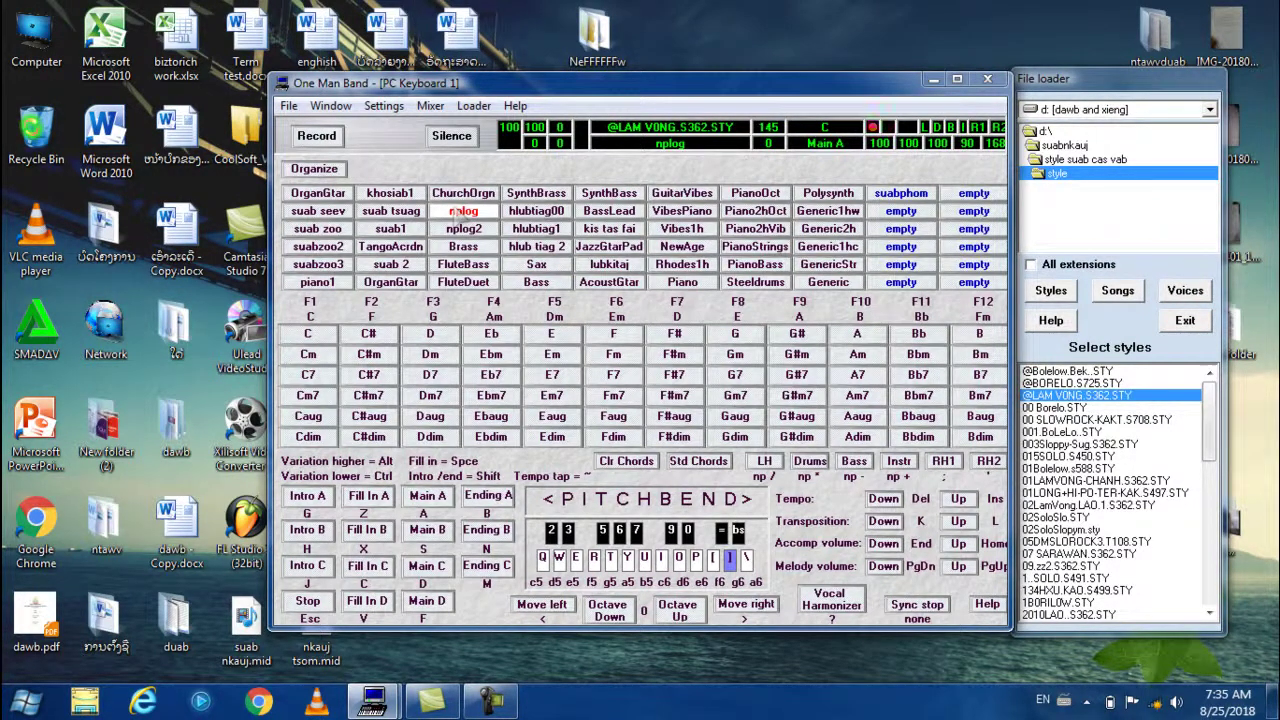
Continue the nplog melody over the C chord, descending from g6 to e5 and climbing back to e6
{"action": "key", "text": "p"}
{"action": "key", "text": "bracketright"}
{"action": "key", "text": "p"}
{"action": "key", "text": "o"}
{"action": "key", "text": "i"}
{"action": "key", "text": "p"}
{"action": "key", "text": "o"}
{"action": "key", "text": "i"}
{"action": "key", "text": "u"}
{"action": "key", "text": "y"}
{"action": "key", "text": "e"}
{"action": "key", "text": "t"}
{"action": "key", "text": "y"}
{"action": "key", "text": "i"}
{"action": "key", "text": "o"}
{"action": "key", "text": "p"}
Play the closing nplog phrase from e6 through g6 down to g5 and back to c6, ending with a fill-in
{"action": "key", "text": "p"}
{"action": "key", "text": "bracketright"}
{"action": "key", "text": "p"}
{"action": "key", "text": "o"}
{"action": "key", "text": "i"}
{"action": "key", "text": "o"}
{"action": "key", "text": "i"}
{"action": "key", "text": "y"}
{"action": "key", "text": "t"}
{"action": "key", "text": "y"}
{"action": "key", "text": "i"}
{"action": "key", "text": "space"}
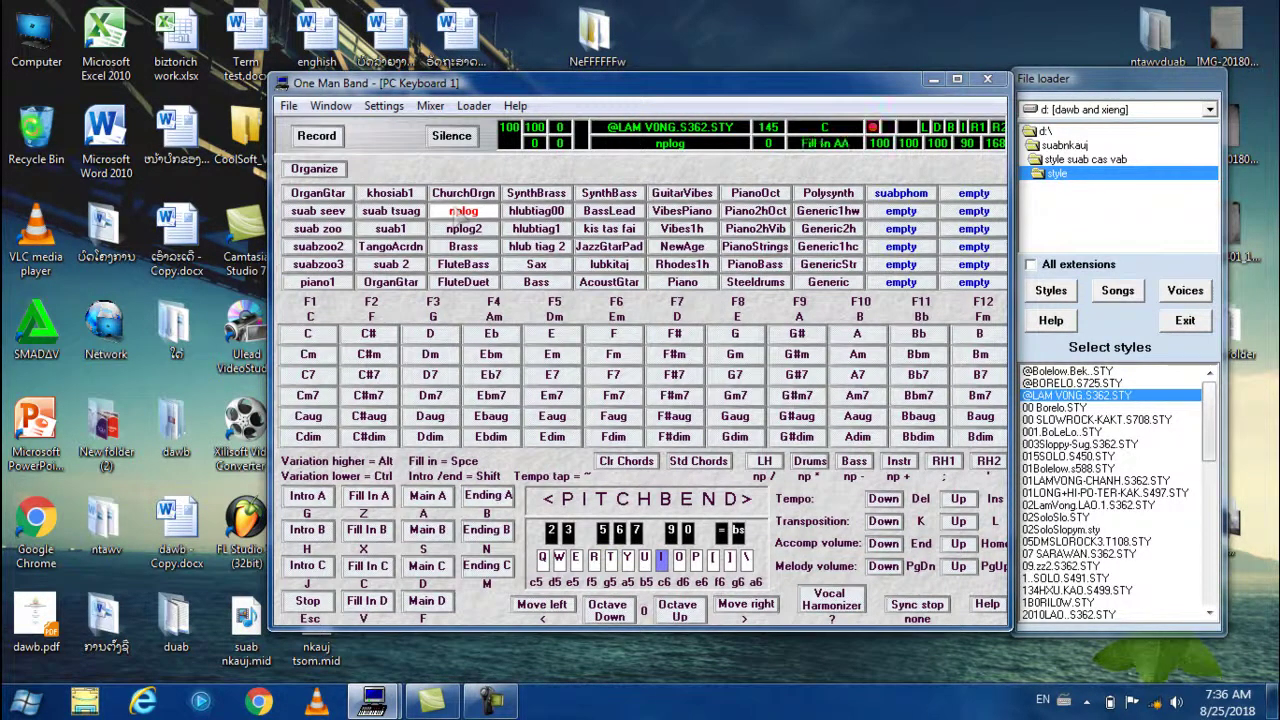
Select the nplog2 multivoice, play a phrase rising from c6 to a6, and change the accompaniment chord to Am
{"action": "key", "text": "Down"}
{"action": "key", "text": "i"}
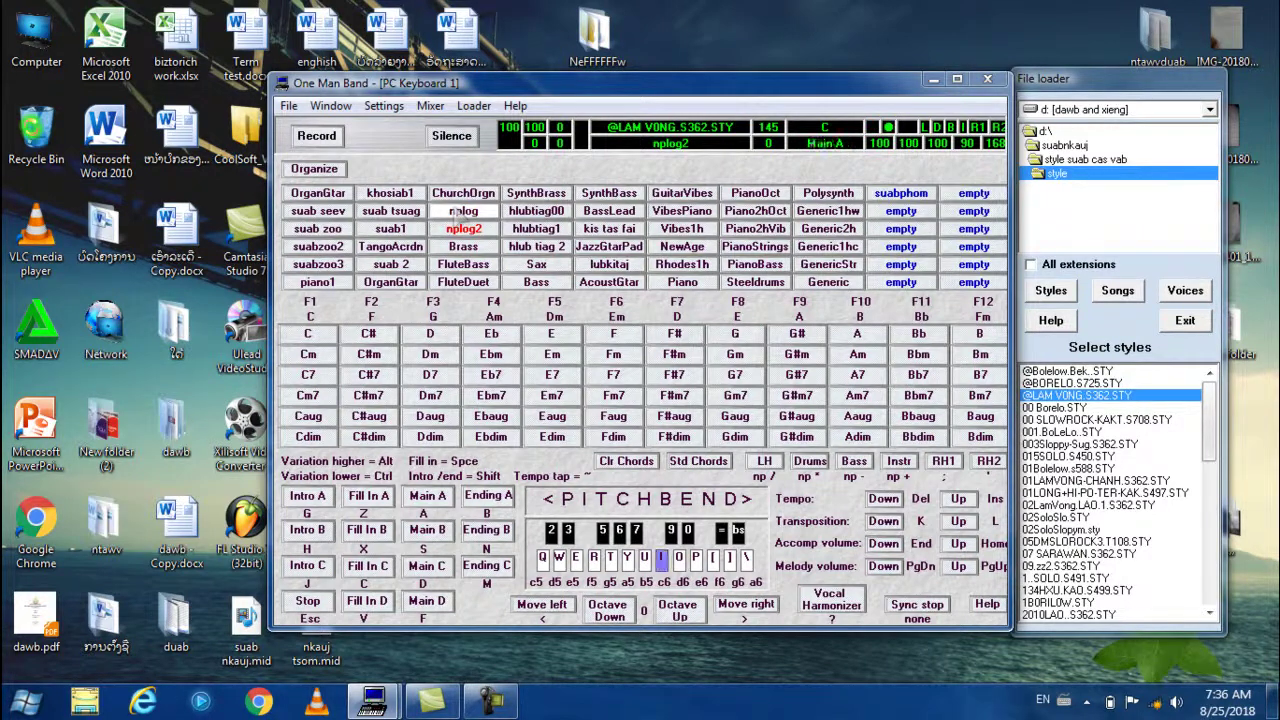
{"action": "key", "text": "o"}
{"action": "key", "text": "p"}
{"action": "key", "text": "bracketright"}
{"action": "key", "text": "p"}
{"action": "key", "text": "backslash"}
{"action": "key", "text": "F4"}
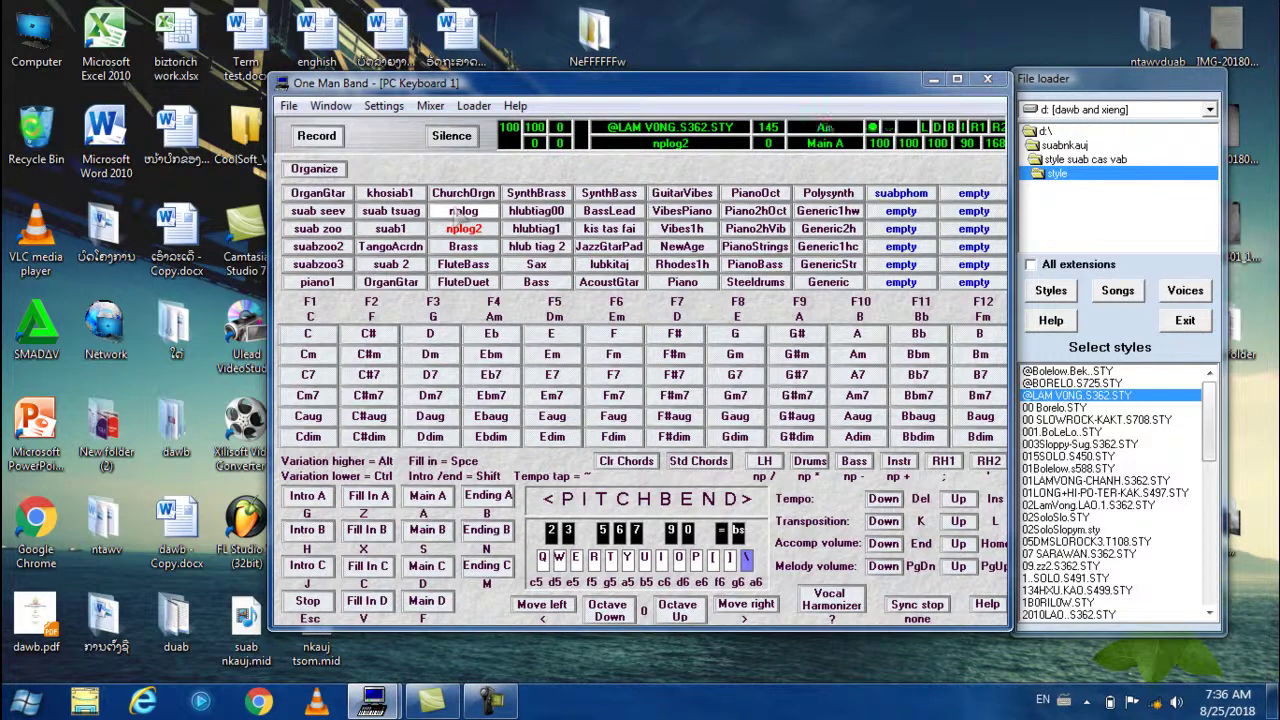
Play an nplog2 phrase over Am alternating between g6 and a6, settling through d6 on e6
{"action": "key", "text": "bracketright"}
{"action": "key", "text": "p"}
{"action": "key", "text": "bracketright"}
{"action": "key", "text": "backslash"}
{"action": "key", "text": "bracketright"}
{"action": "key", "text": "backslash"}
{"action": "key", "text": "bracketright"}
{"action": "key", "text": "p"}
{"action": "key", "text": "o"}
{"action": "key", "text": "p"}
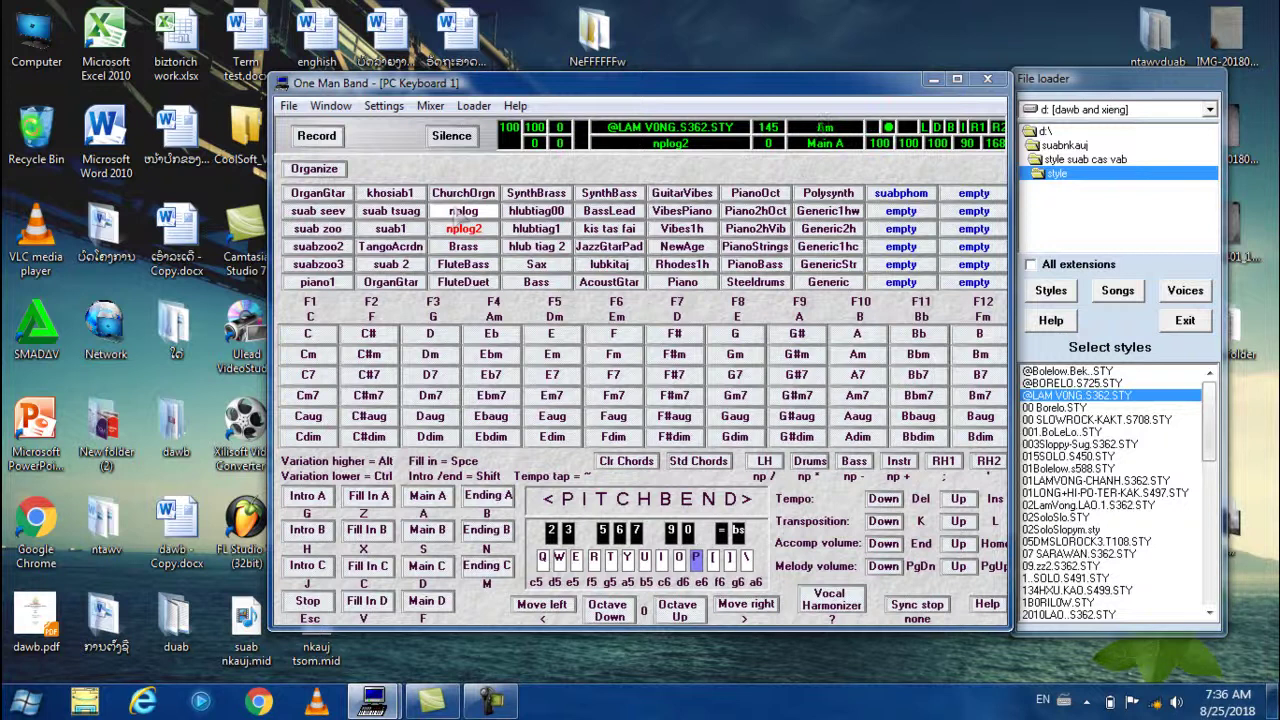
Continue the nplog2 melody over Am from g6 down to a5 and back up to d6
{"action": "key", "text": "bracketright"}
{"action": "key", "text": "p"}
{"action": "key", "text": "o"}
{"action": "key", "text": "i"}
{"action": "key", "text": "o"}
{"action": "key", "text": "u"}
{"action": "key", "text": "y"}
{"action": "key", "text": "u"}
{"action": "key", "text": "i"}
{"action": "key", "text": "o"}
Finish the nplog2 melody over Am by descending from c6 and d6 to e5 and closing on a5
{"action": "key", "text": "i"}
{"action": "key", "text": "o"}
{"action": "key", "text": "u"}
{"action": "key", "text": "y"}
{"action": "key", "text": "t"}
{"action": "key", "text": "y"}
{"action": "key", "text": "e"}
{"action": "key", "text": "t"}
{"action": "key", "text": "y"}
Select the hlubtiag1 multivoice and the Main C variation, and play a phrase descending from g6 to a5
{"action": "key", "text": "Right"}
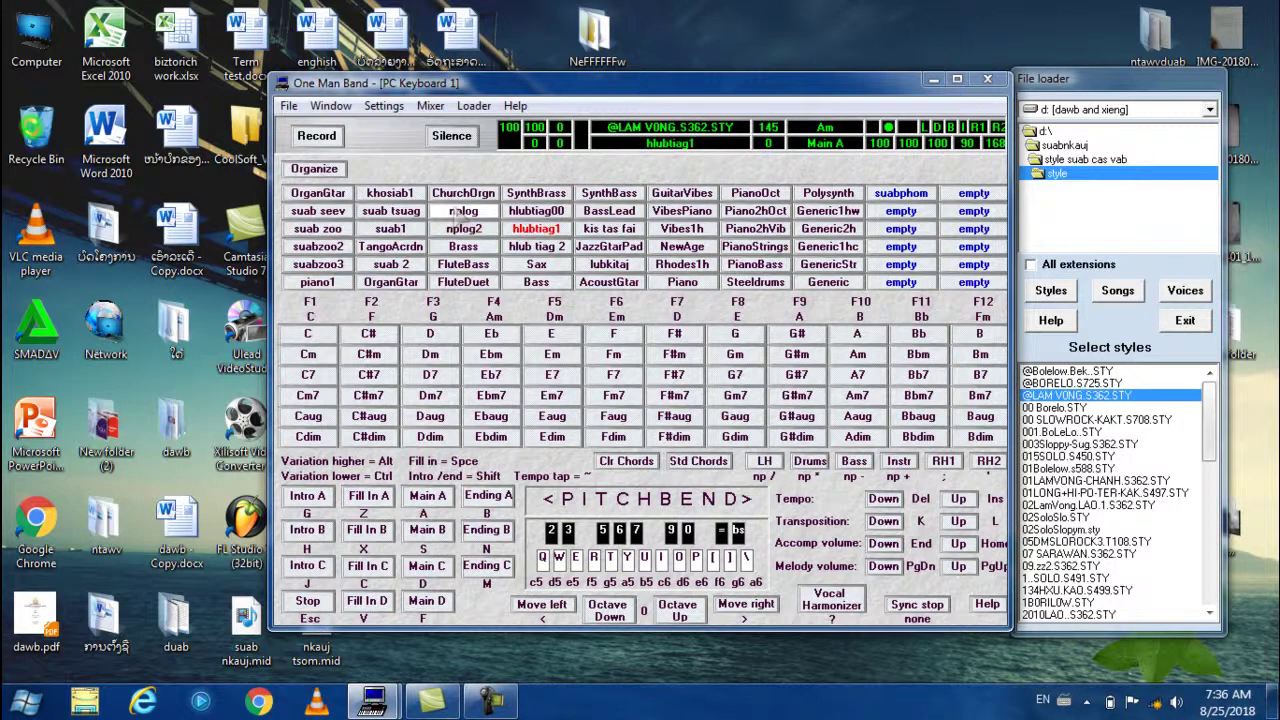
{"action": "key", "text": "d"}
{"action": "key", "text": "bracketright"}
{"action": "key", "text": "p"}
{"action": "key", "text": "o"}
{"action": "key", "text": "p"}
{"action": "key", "text": "o"}
{"action": "key", "text": "i"}
{"action": "key", "text": "u"}
{"action": "key", "text": "y"}
Continue the hlubtiag1 melody from g5 and e5 upward through a5 and c6 to e6
{"action": "key", "text": "t"}
{"action": "key", "text": "e"}
{"action": "key", "text": "t"}
{"action": "key", "text": "y"}
{"action": "key", "text": "u"}
{"action": "key", "text": "i"}
{"action": "key", "text": "u"}
{"action": "key", "text": "i"}
{"action": "key", "text": "o"}
{"action": "key", "text": "p"}
Change the chord to Em with a fill-in and play a phrase moving between e6 and a6, ending on g6
{"action": "key", "text": "F6"}
{"action": "key", "text": "space"}
{"action": "key", "text": "p"}
{"action": "key", "text": "bracketright"}
{"action": "key", "text": "p"}
{"action": "key", "text": "backslash"}
{"action": "key", "text": "p"}
{"action": "key", "text": "bracketright"}
{"action": "key", "text": "backslash"}
{"action": "key", "text": "bracketright"}
Continue over Em from e6 down to c6, back up to g6, and down to c6 again
{"action": "key", "text": "p"}
{"action": "key", "text": "o"}
{"action": "key", "text": "i"}
{"action": "key", "text": "o"}
{"action": "key", "text": "p"}
{"action": "key", "text": "bracketright"}
{"action": "key", "text": "p"}
{"action": "key", "text": "o"}
{"action": "key", "text": "i"}
Change the chord to C, play a phrase descending from d6 to g5 and a5, and switch to Am with a fill-in
{"action": "key", "text": "F1"}
{"action": "key", "text": "o"}
{"action": "key", "text": "i"}
{"action": "key", "text": "u"}
{"action": "key", "text": "y"}
{"action": "key", "text": "u"}
{"action": "key", "text": "y"}
{"action": "key", "text": "t"}
{"action": "key", "text": "y"}
{"action": "key", "text": "F4"}
{"action": "key", "text": "space"}
Select the nplog multivoice, play a phrase from g6 down to c6 and back to e6, and change the chord to Em
{"action": "left_click", "coordinate": [463, 211]}
{"action": "key", "text": "]"}
{"action": "key", "text": "["}
{"action": "key", "text": "p"}
{"action": "key", "text": "o"}
{"action": "key", "text": "p"}
{"action": "key", "text": "i"}
{"action": "key", "text": "o"}
{"action": "key", "text": "p"}
{"action": "key", "text": "F6"}
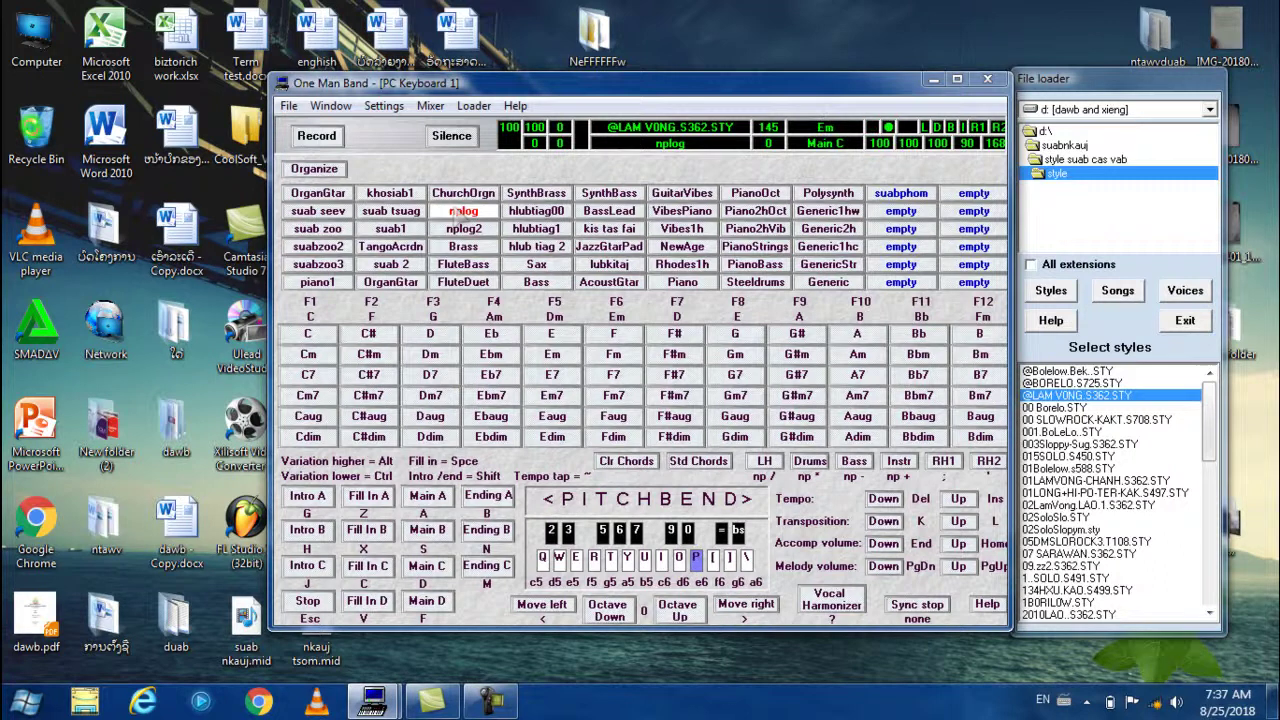
Play an nplog phrase from c6 up to e6, down to a5 and up to d6, moving the chord to Dm
{"action": "key", "text": "i"}
{"action": "key", "text": "i"}
{"action": "key", "text": "o"}
{"action": "key", "text": "p"}
{"action": "key", "text": "y"}
{"action": "key", "text": "u"}
{"action": "key", "text": "i"}
{"action": "key", "text": "u"}
{"action": "key", "text": "o"}
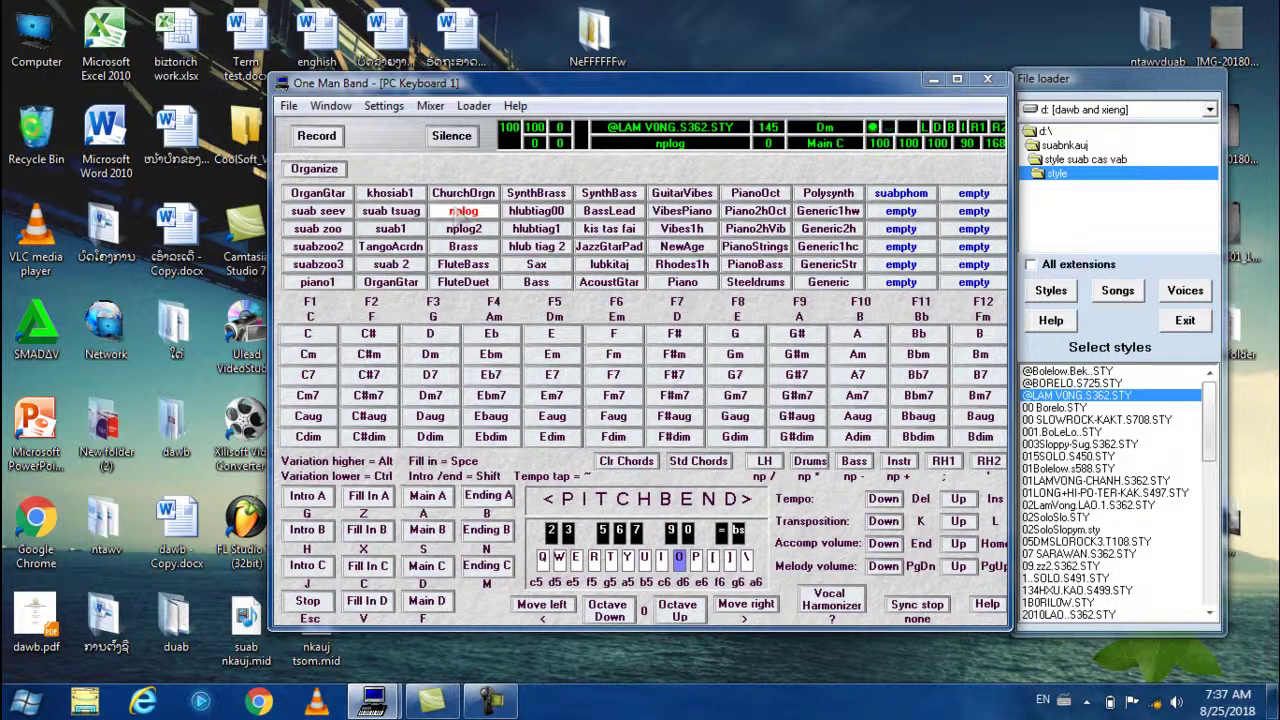
End the nplog melody by descending from e6 to g5 and closing on a5, moving the chord to Am
{"action": "key", "text": "p"}
{"action": "key", "text": "o"}
{"action": "key", "text": "i"}
{"action": "key", "text": "u"}
{"action": "key", "text": "y"}
{"action": "key", "text": "u"}
{"action": "key", "text": "y"}
{"action": "key", "text": "t"}
{"action": "key", "text": "y"}
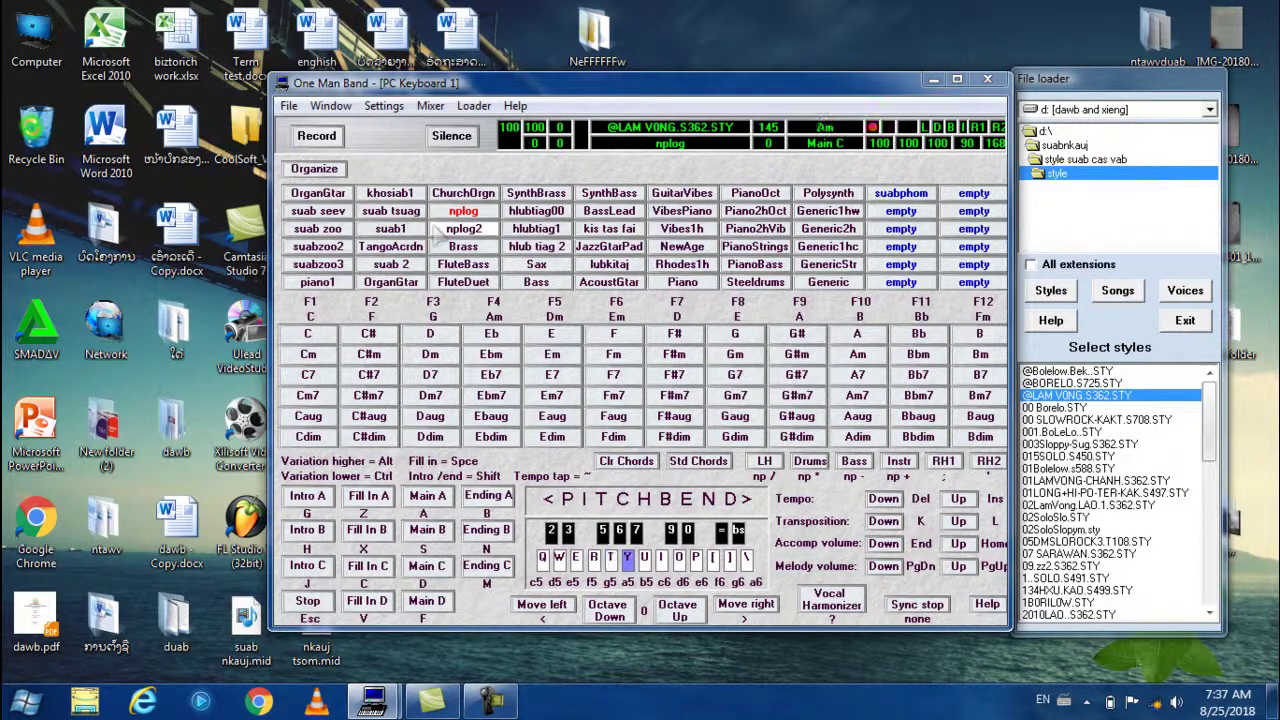
Trigger a fill-in and play an nplog phrase descending from f6 to c6 and moving between c6 and e6
{"action": "key", "text": "space"}
{"action": "key", "text": "["}
{"action": "key", "text": "p"}
{"action": "key", "text": "o"}
{"action": "key", "text": "i"}
{"action": "key", "text": "o"}
{"action": "key", "text": "p"}
{"action": "key", "text": "i"}
{"action": "key", "text": "o"}
{"action": "key", "text": "p"}
Select the nplog2 multivoice and play a phrase descending from d6 to g5 and rising to b5
{"action": "left_click", "coordinate": [437, 229]}
{"action": "key", "text": "o"}
{"action": "key", "text": "i"}
{"action": "key", "text": "u"}
{"action": "key", "text": "y"}
{"action": "key", "text": "t"}
{"action": "key", "text": "y"}
{"action": "key", "text": "u"}
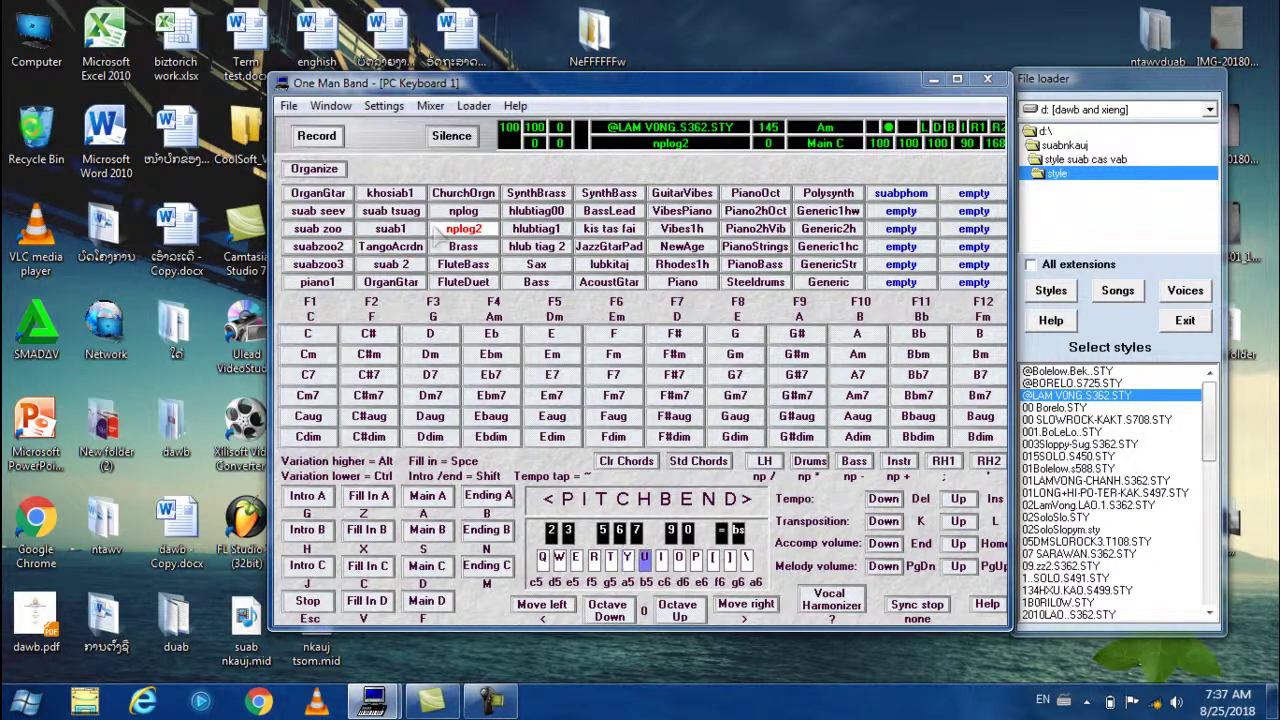
Play an nplog2 phrase climbing from d6 to a6, falling back to d6 and closing on e6
{"action": "key", "text": "o"}
{"action": "key", "text": "p"}
{"action": "key", "text": "bracketright"}
{"action": "key", "text": "backslash"}
{"action": "key", "text": "bracketright"}
{"action": "key", "text": "o"}
{"action": "key", "text": "p"}
Play the nplog2 motif c6, d6, e6, c6, b5, a5 twice in a row
{"action": "key", "text": "i"}
{"action": "key", "text": "o"}
{"action": "key", "text": "p"}
{"action": "key", "text": "i"}
{"action": "key", "text": "u"}
{"action": "key", "text": "y"}
{"action": "key", "text": "i"}
{"action": "key", "text": "o"}
{"action": "key", "text": "p"}
{"action": "key", "text": "i"}
{"action": "key", "text": "u"}
{"action": "key", "text": "y"}
Move the chord through Em to Am and play an nplog2 run descending from g6 to a5
{"action": "key", "text": "F6"}
{"action": "key", "text": "F4"}
{"action": "key", "text": "]"}
{"action": "key", "text": "p"}
{"action": "key", "text": "o"}
{"action": "key", "text": "i"}
{"action": "key", "text": "u"}
{"action": "key", "text": "y"}
Play an nplog2 phrase from g6 down to c6, move between c6 and e6, and end on d6 over Dm
{"action": "key", "text": "]"}
{"action": "key", "text": "p"}
{"action": "key", "text": "o"}
{"action": "key", "text": "i"}
{"action": "key", "text": "p"}
{"action": "key", "text": "o"}
{"action": "key", "text": "i"}
{"action": "key", "text": "o"}
{"action": "key", "text": "p"}
{"action": "key", "text": "o"}
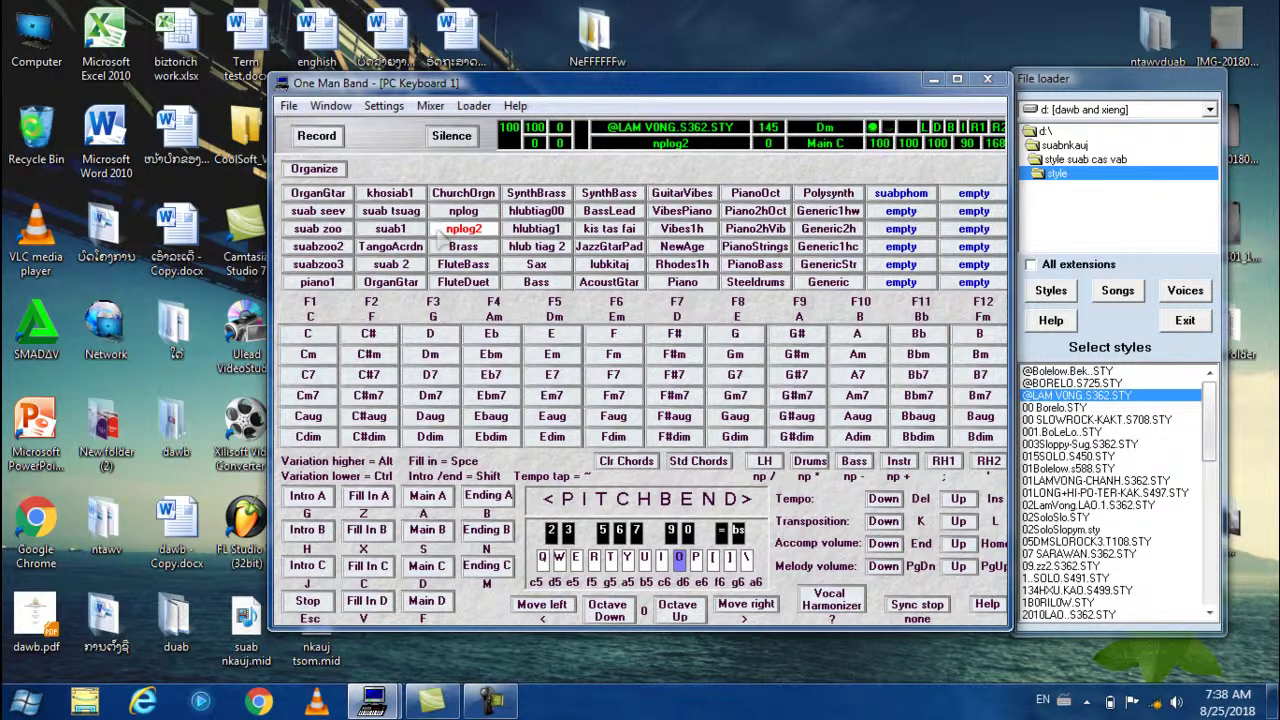
Change the chord to G, play e6, d6, c6 and g5, and trigger a fill-in
{"action": "key", "text": "F3"}
{"action": "key", "text": "p"}
{"action": "key", "text": "o"}
{"action": "key", "text": "i"}
{"action": "key", "text": "t"}
{"action": "key", "text": "space"}
Change the chord to C and play an nplog2 phrase descending from g6 through e6 and c6 to a5
{"action": "key", "text": "F1"}
{"action": "key", "text": "]"}
{"action": "key", "text": "p"}
{"action": "key", "text": "i"}
{"action": "key", "text": "i"}
{"action": "key", "text": "y"}
Select the Brass multivoice, change the chord to Am, and play e6, d6, c6 and a5
{"action": "key", "text": "Up"}
{"action": "key", "text": "Down"}
{"action": "key", "text": "Down"}
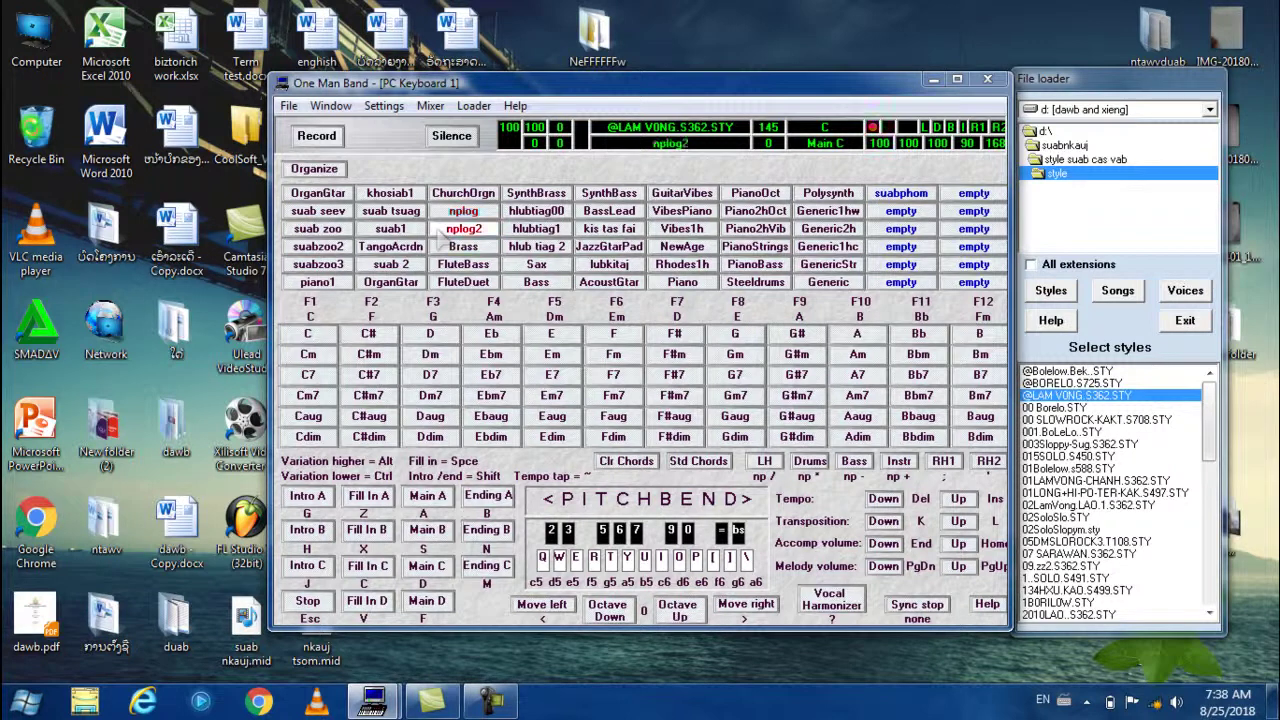
{"action": "key", "text": "F4"}
{"action": "key", "text": "p"}
{"action": "key", "text": "o"}
{"action": "key", "text": "i"}
{"action": "key", "text": "y"}
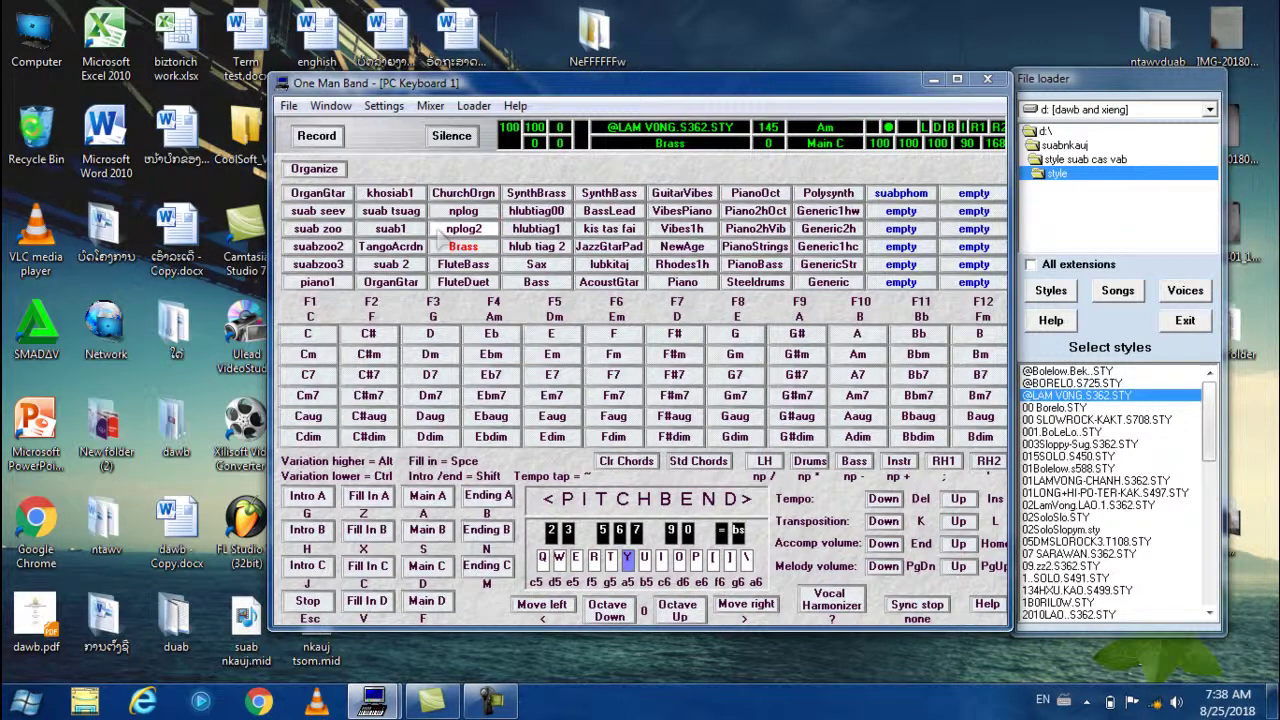
Play a Brass phrase from c6 up to e6 and down to a5, moving the chord from Dm to G
{"action": "key", "text": "F5"}
{"action": "key", "text": "i"}
{"action": "key", "text": "o"}
{"action": "key", "text": "o"}
{"action": "key", "text": "F3"}
{"action": "key", "text": "p"}
{"action": "key", "text": "o"}
{"action": "key", "text": "p"}
{"action": "key", "text": "i"}
{"action": "key", "text": "y"}
Continue the Brass melody with g5, b5, a5, g5, b5 and c6, moving the chord to C
{"action": "key", "text": "t"}
{"action": "key", "text": "u"}
{"action": "key", "text": "y"}
{"action": "key", "text": "t"}
{"action": "key", "text": "u"}
{"action": "key", "text": "i"}
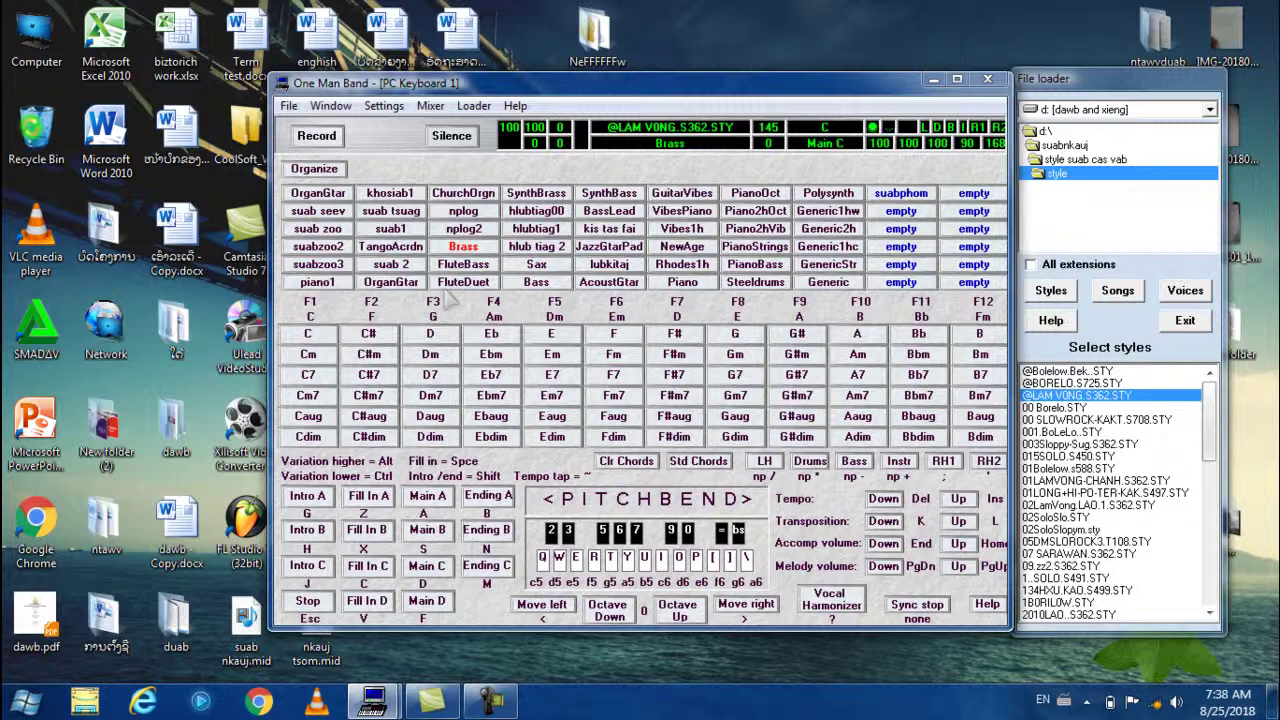
Trigger Fill In C with the chord on Em and switch to the nplog multivoice
{"action": "key", "text": "c"}
{"action": "key", "text": "F6"}
{"action": "key", "text": "Up"}
{"action": "key", "text": "Up"}
Play an nplog phrase moving between e6 and c6 and ending on a5, with the chord going to Am
{"action": "key", "text": "p"}
{"action": "key", "text": "o"}
{"action": "key", "text": "i"}
{"action": "key", "text": "o"}
{"action": "key", "text": "p"}
{"action": "key", "text": "o"}
{"action": "key", "text": "i"}
{"action": "key", "text": "y"}
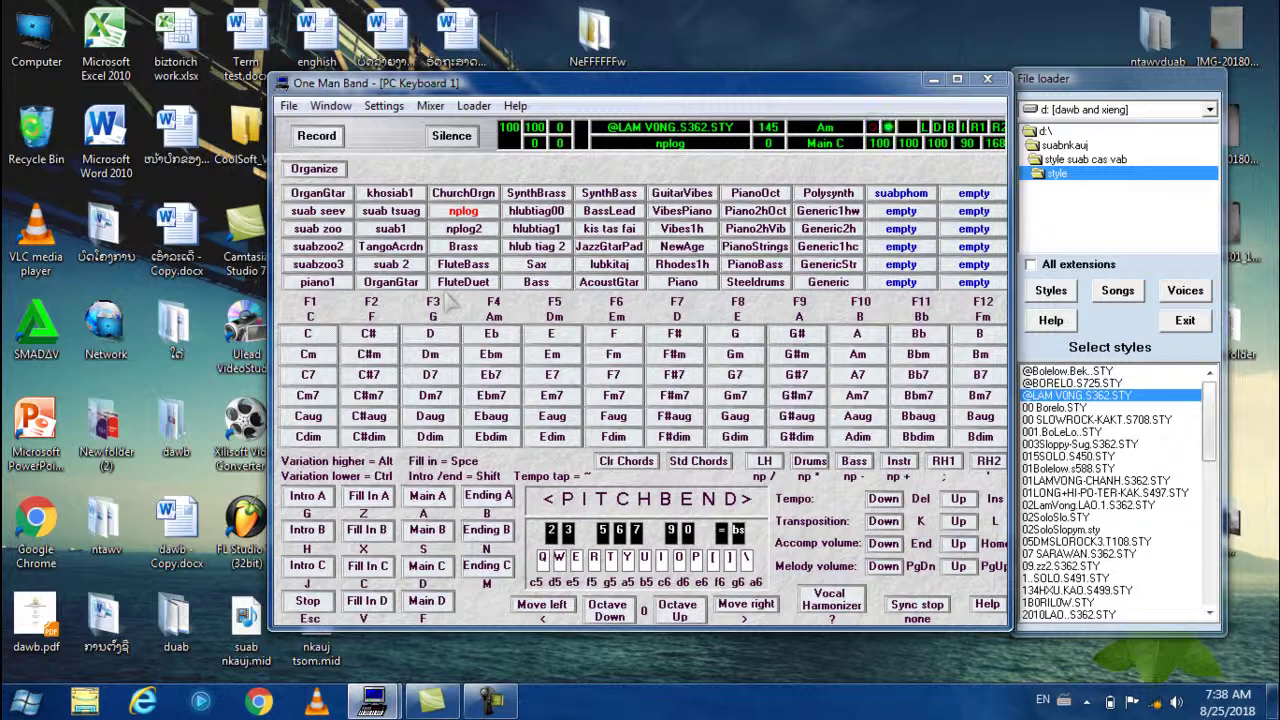
Play the nplog notes e6, d6, c6, d6, e6, d6 and c6
{"action": "key", "text": "p"}
{"action": "key", "text": "o"}
{"action": "key", "text": "i"}
{"action": "key", "text": "o"}
{"action": "key", "text": "p"}
{"action": "key", "text": "o"}
{"action": "key", "text": "i"}
Alternate d6 and c6 twice in nplog, ending with a descent through a5 to g5
{"action": "key", "text": "o"}
{"action": "key", "text": "i"}
{"action": "key", "text": "o"}
{"action": "key", "text": "i"}
{"action": "key", "text": "y"}
{"action": "key", "text": "t"}
Play an nplog phrase rising from e5 to d6, touching e6 and closing on d6, with the chord going to C
{"action": "key", "text": "e"}
{"action": "key", "text": "t"}
{"action": "key", "text": "y"}
{"action": "key", "text": "i"}
{"action": "key", "text": "o"}
{"action": "key", "text": "i"}
{"action": "key", "text": "p"}
{"action": "key", "text": "o"}
{"action": "key", "text": "i"}
{"action": "key", "text": "o"}
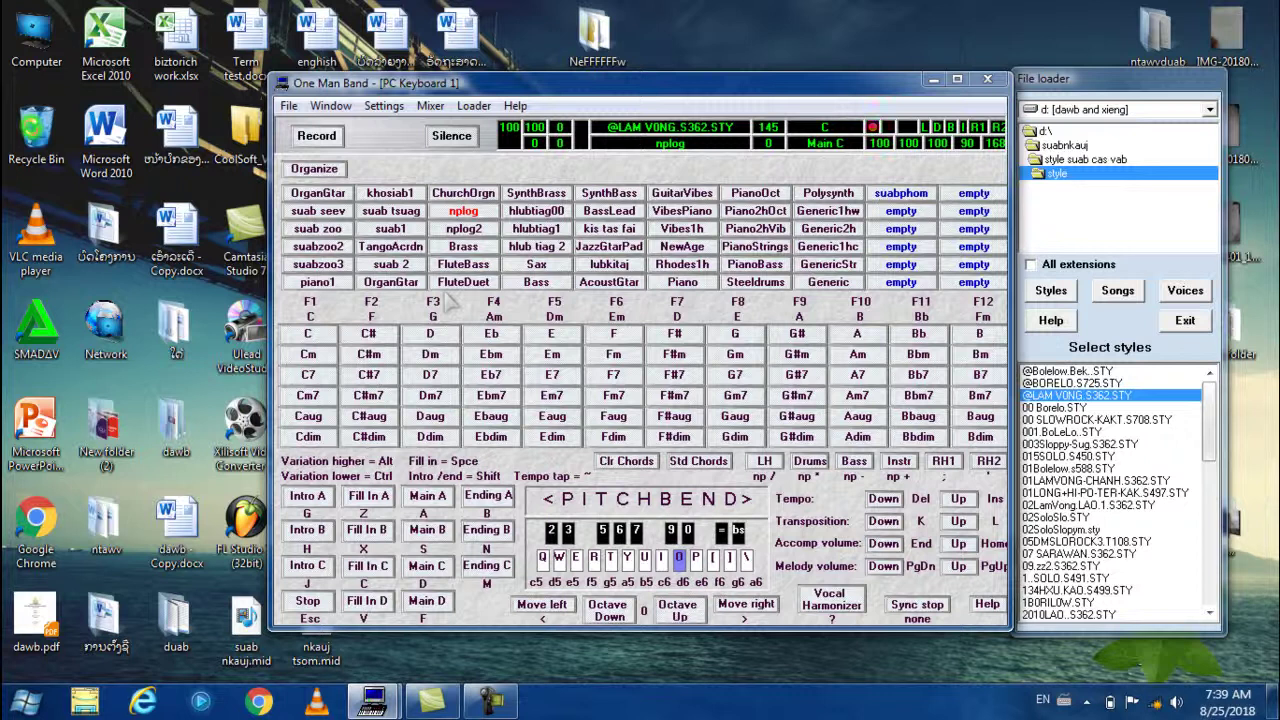
Play an nplog phrase from e6 up to g6 and back down through e6 and d6 to c6
{"action": "key", "text": "p"}
{"action": "key", "text": "bracketright"}
{"action": "key", "text": "p"}
{"action": "key", "text": "o"}
{"action": "key", "text": "p"}
{"action": "key", "text": "o"}
{"action": "key", "text": "i"}
Close the nplog phrase with b5, c6, d6, b5 and a5, moving the chord to Am
{"action": "key", "text": "u"}
{"action": "key", "text": "i"}
{"action": "key", "text": "o"}
{"action": "key", "text": "u"}
{"action": "key", "text": "y"}
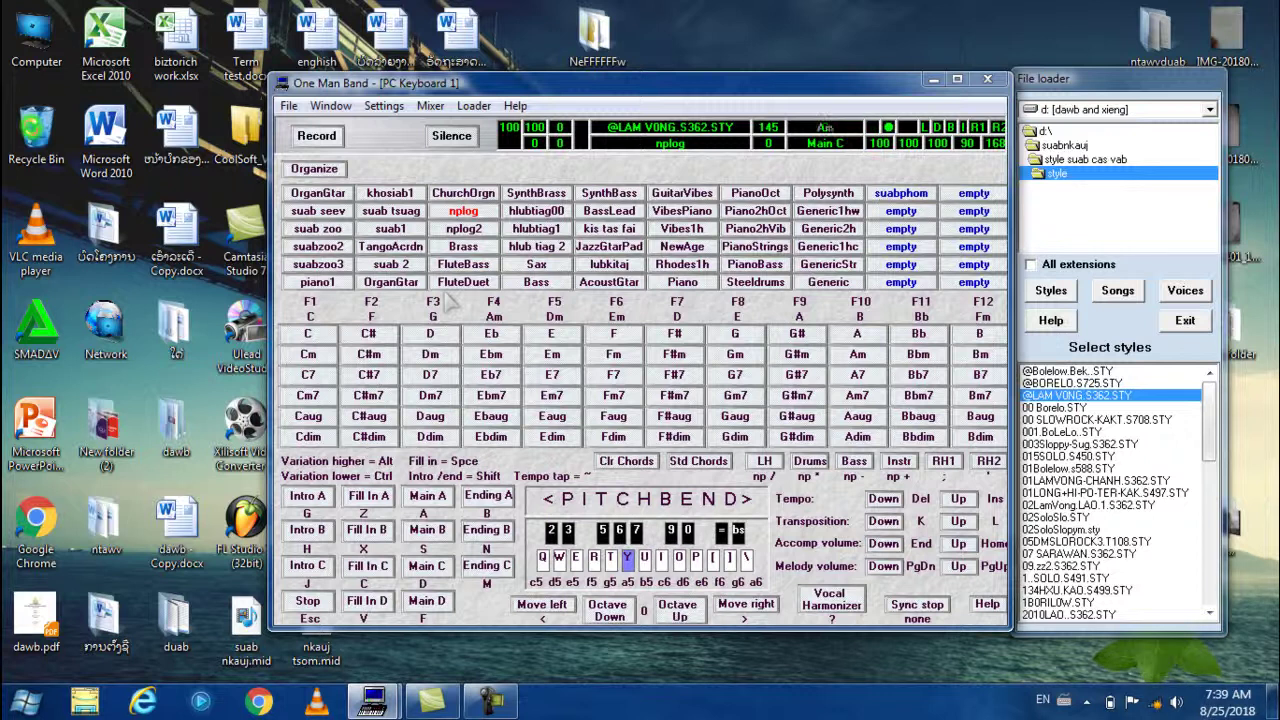
Play an nplog phrase from e5 up to a repeated g5, alternating a5 and g5 and closing on g5
{"action": "key", "text": "e"}
{"action": "key", "text": "t"}
{"action": "key", "text": "t"}
{"action": "key", "text": "y"}
{"action": "key", "text": "t"}
{"action": "key", "text": "y"}
{"action": "key", "text": "t"}
{"action": "key", "text": "y"}
{"action": "key", "text": "t"}
Play a rising nplog run of e5, g5, a5, c6 and d6, moving the chord to Dm
{"action": "key", "text": "e"}
{"action": "key", "text": "t"}
{"action": "key", "text": "y"}
{"action": "key", "text": "i"}
{"action": "key", "text": "o"}
{"action": "key", "text": "F5"}
Play an nplog descent from g6 through e6 and d6, closing on a repeated c6
{"action": "key", "text": "bracketright"}
{"action": "key", "text": "p"}
{"action": "key", "text": "o"}
{"action": "key", "text": "p"}
{"action": "key", "text": "o"}
{"action": "key", "text": "i"}
{"action": "key", "text": "o"}
{"action": "key", "text": "i"}
{"action": "key", "text": "i"}
Trigger Fill In C and finish the accompaniment with Ending A
{"action": "key", "text": "c"}
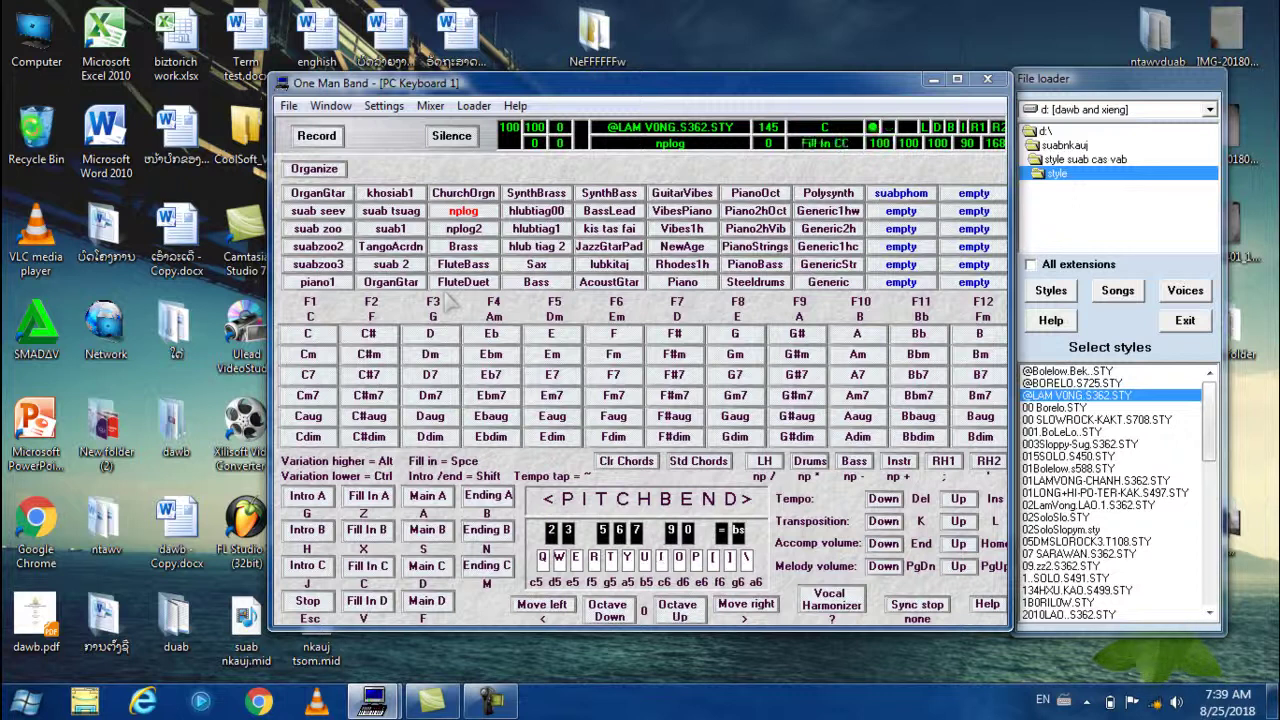
{"action": "key", "text": "b"}
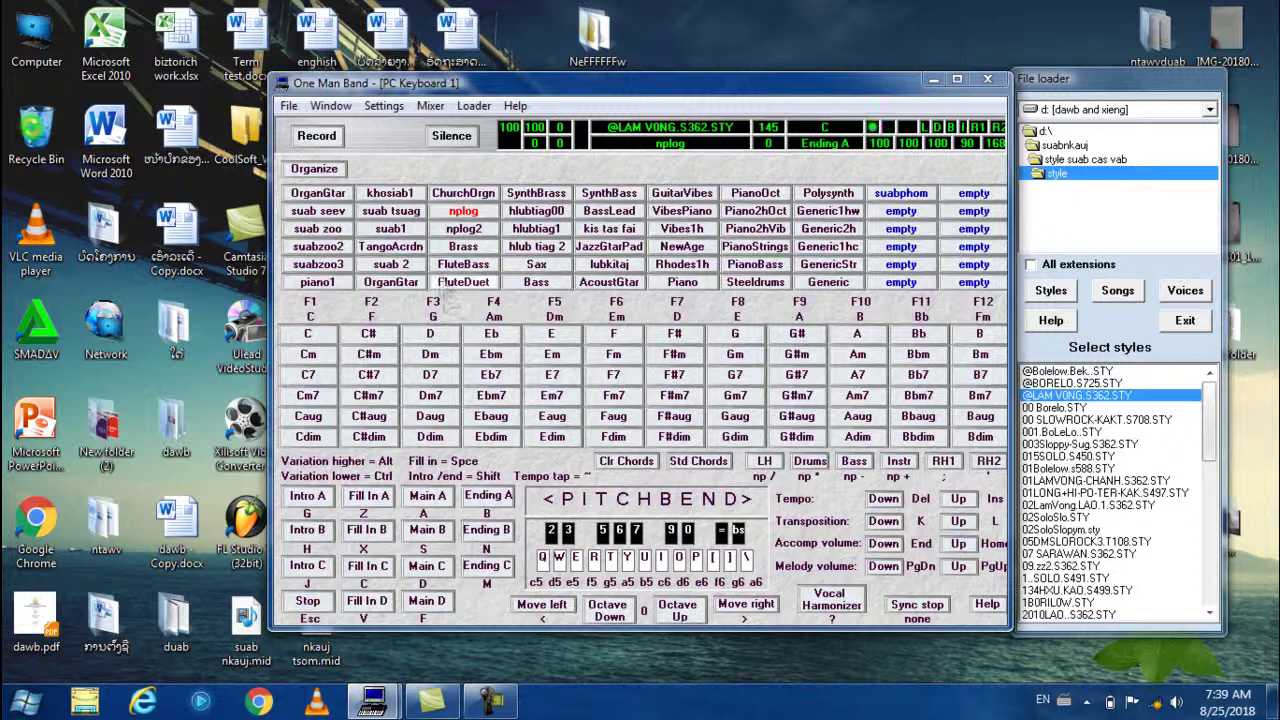